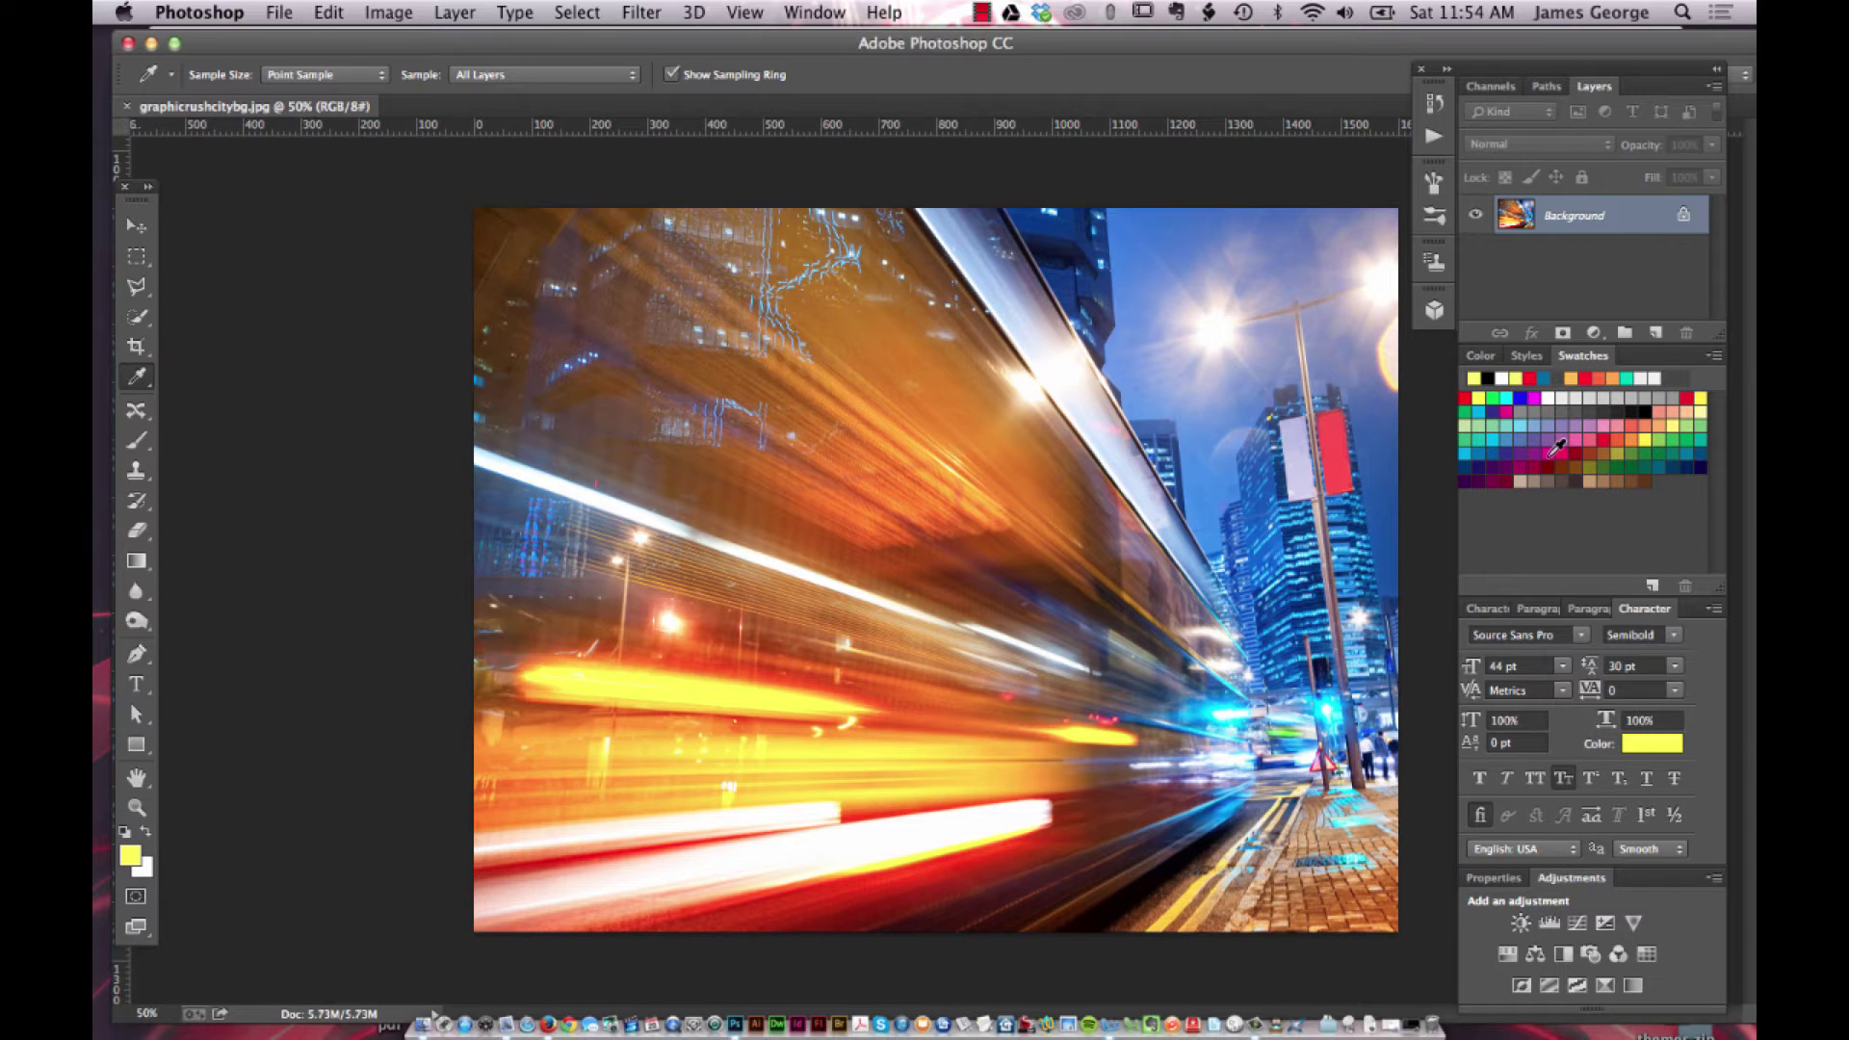
# Browse the Swatches panel menu options and close it without choosing anything.
pyautogui.click(1716, 356)
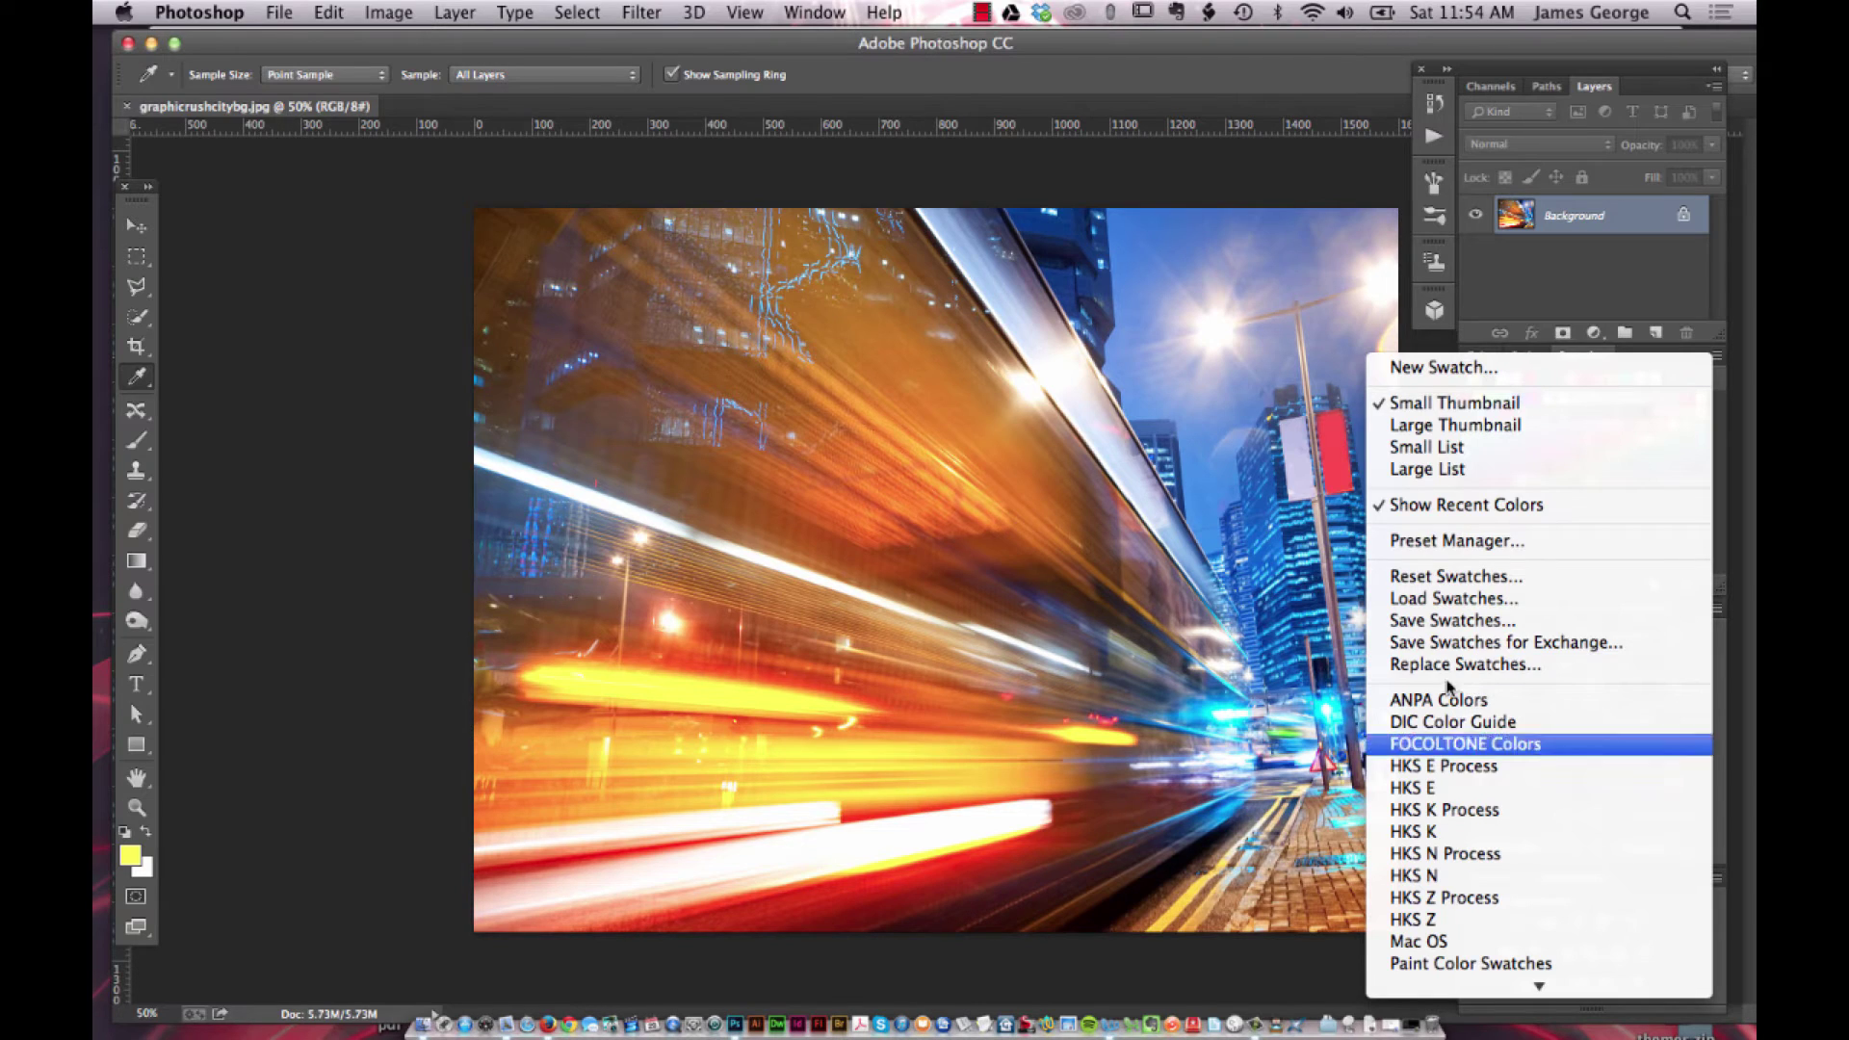
pyautogui.scroll(-3, 1540, 867)
pyautogui.scroll(-8, 1550, 821)
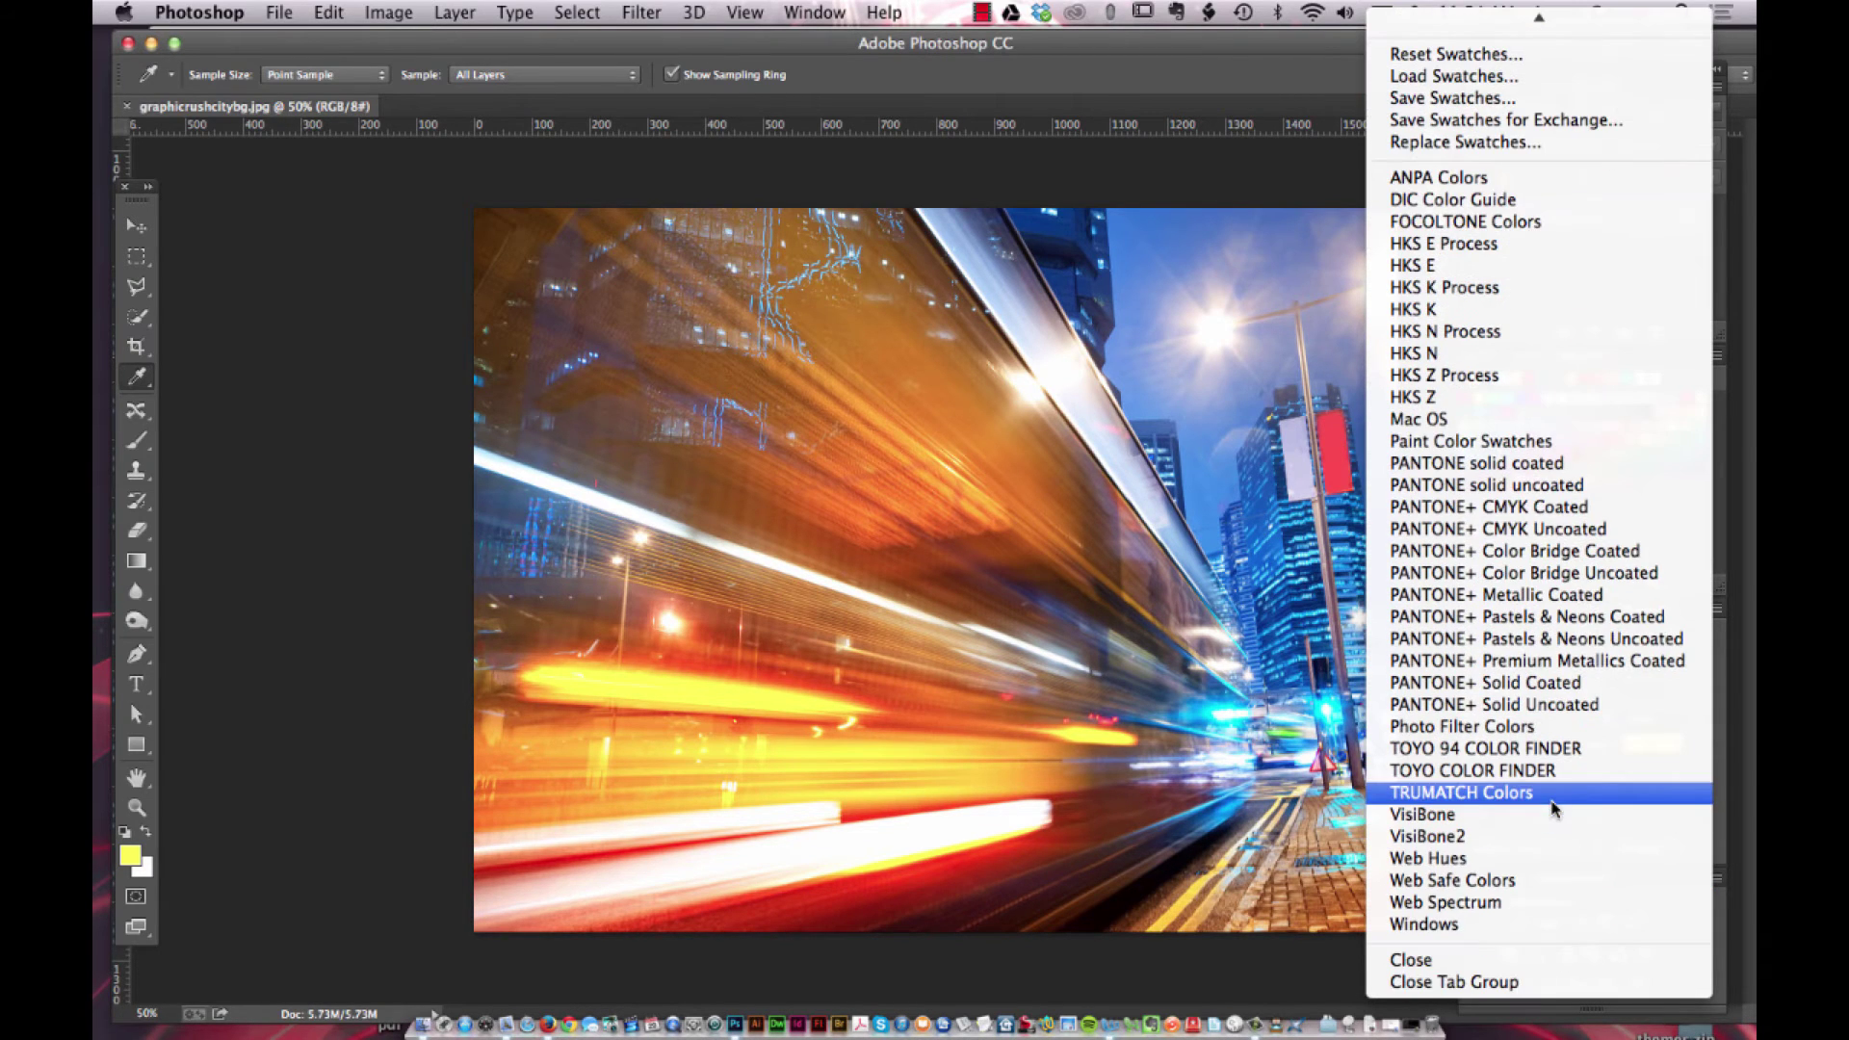
pyautogui.scroll(4, 1517, 655)
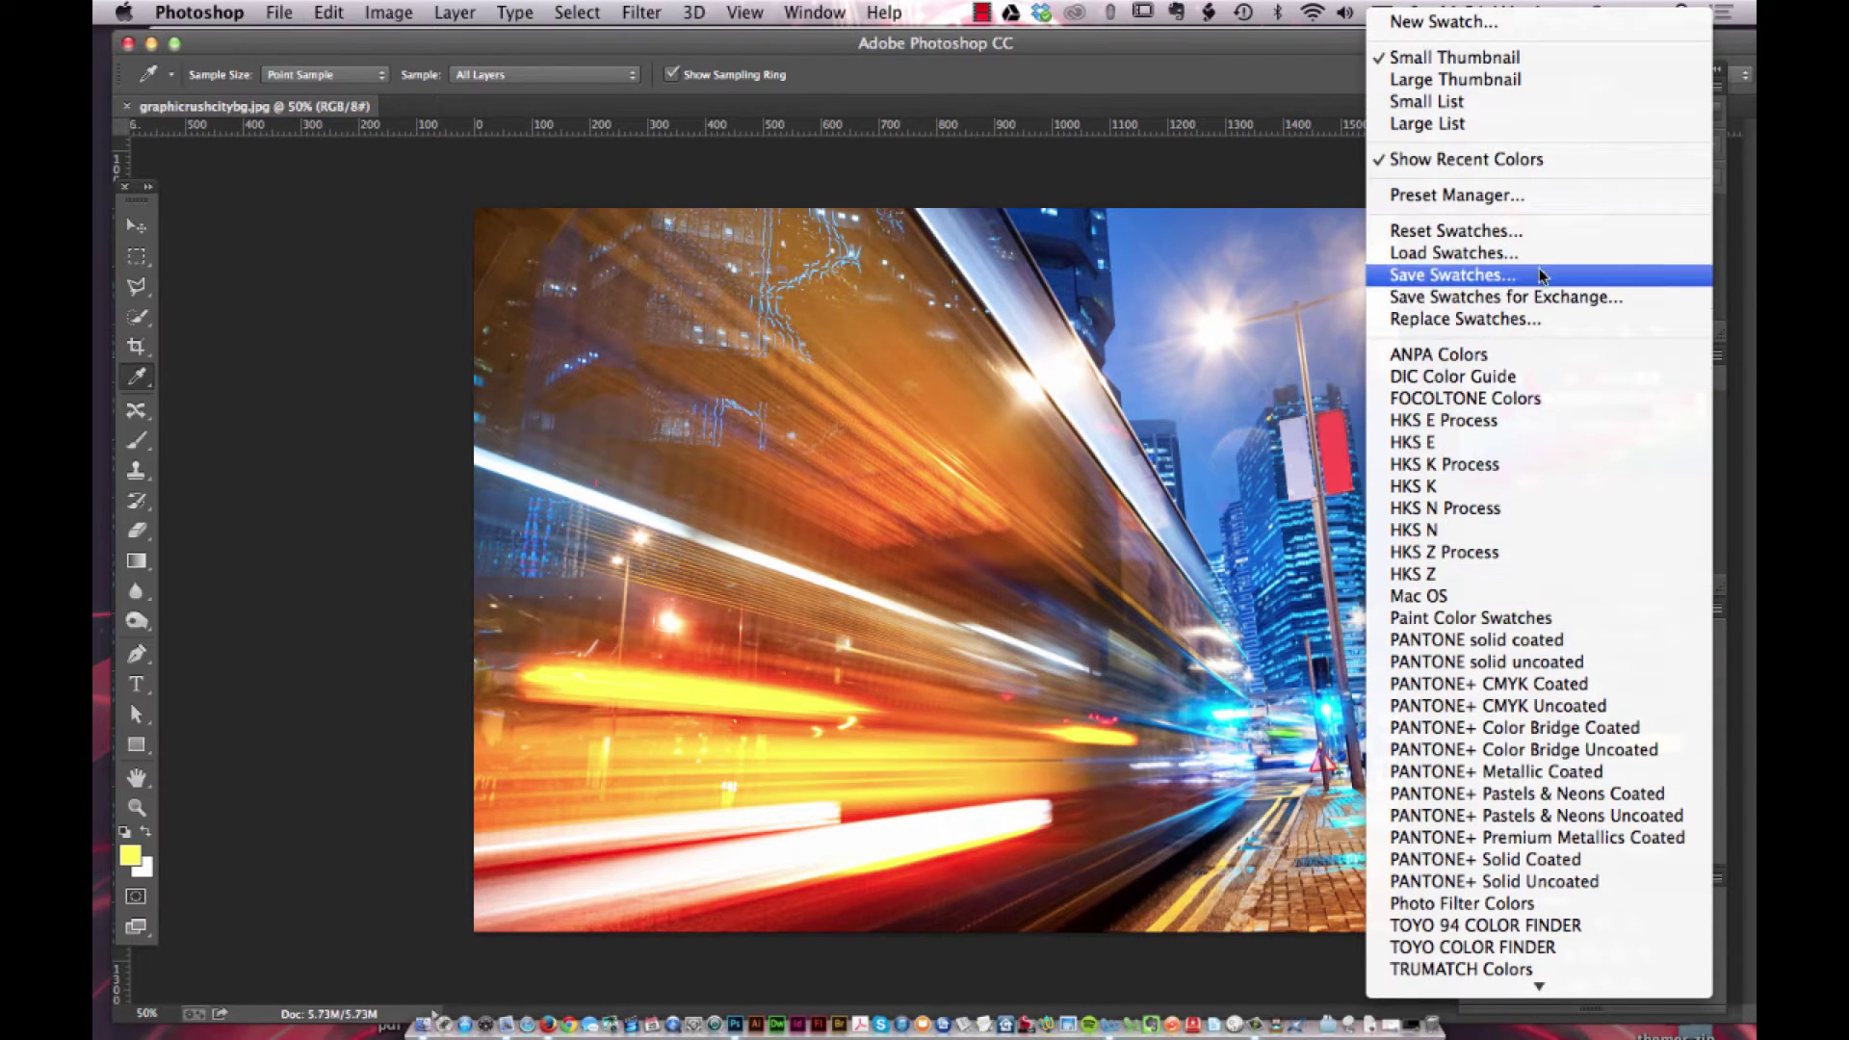
pyautogui.click(1293, 49)
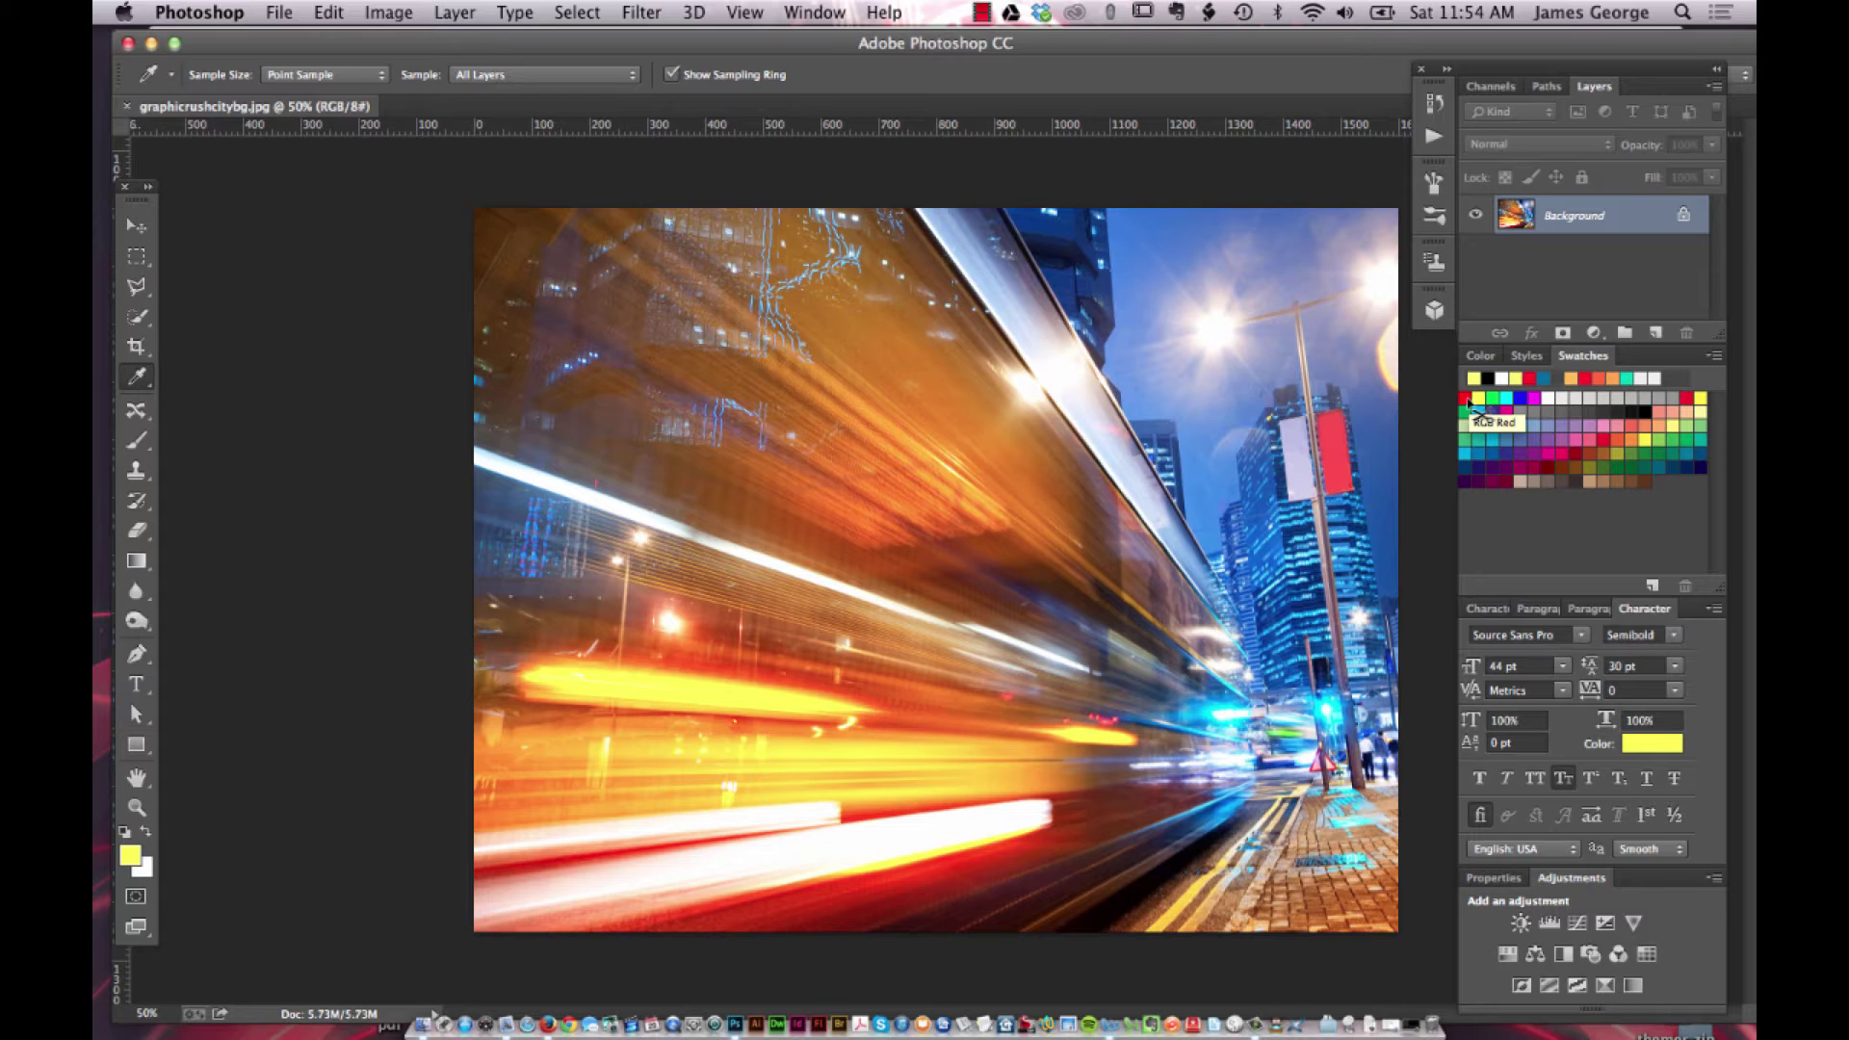
# Delete the default swatches one by one, starting with RGB Red, until few remain.
pyautogui.keyDown('alt'); pyautogui.click(1464, 399); pyautogui.keyUp('alt')
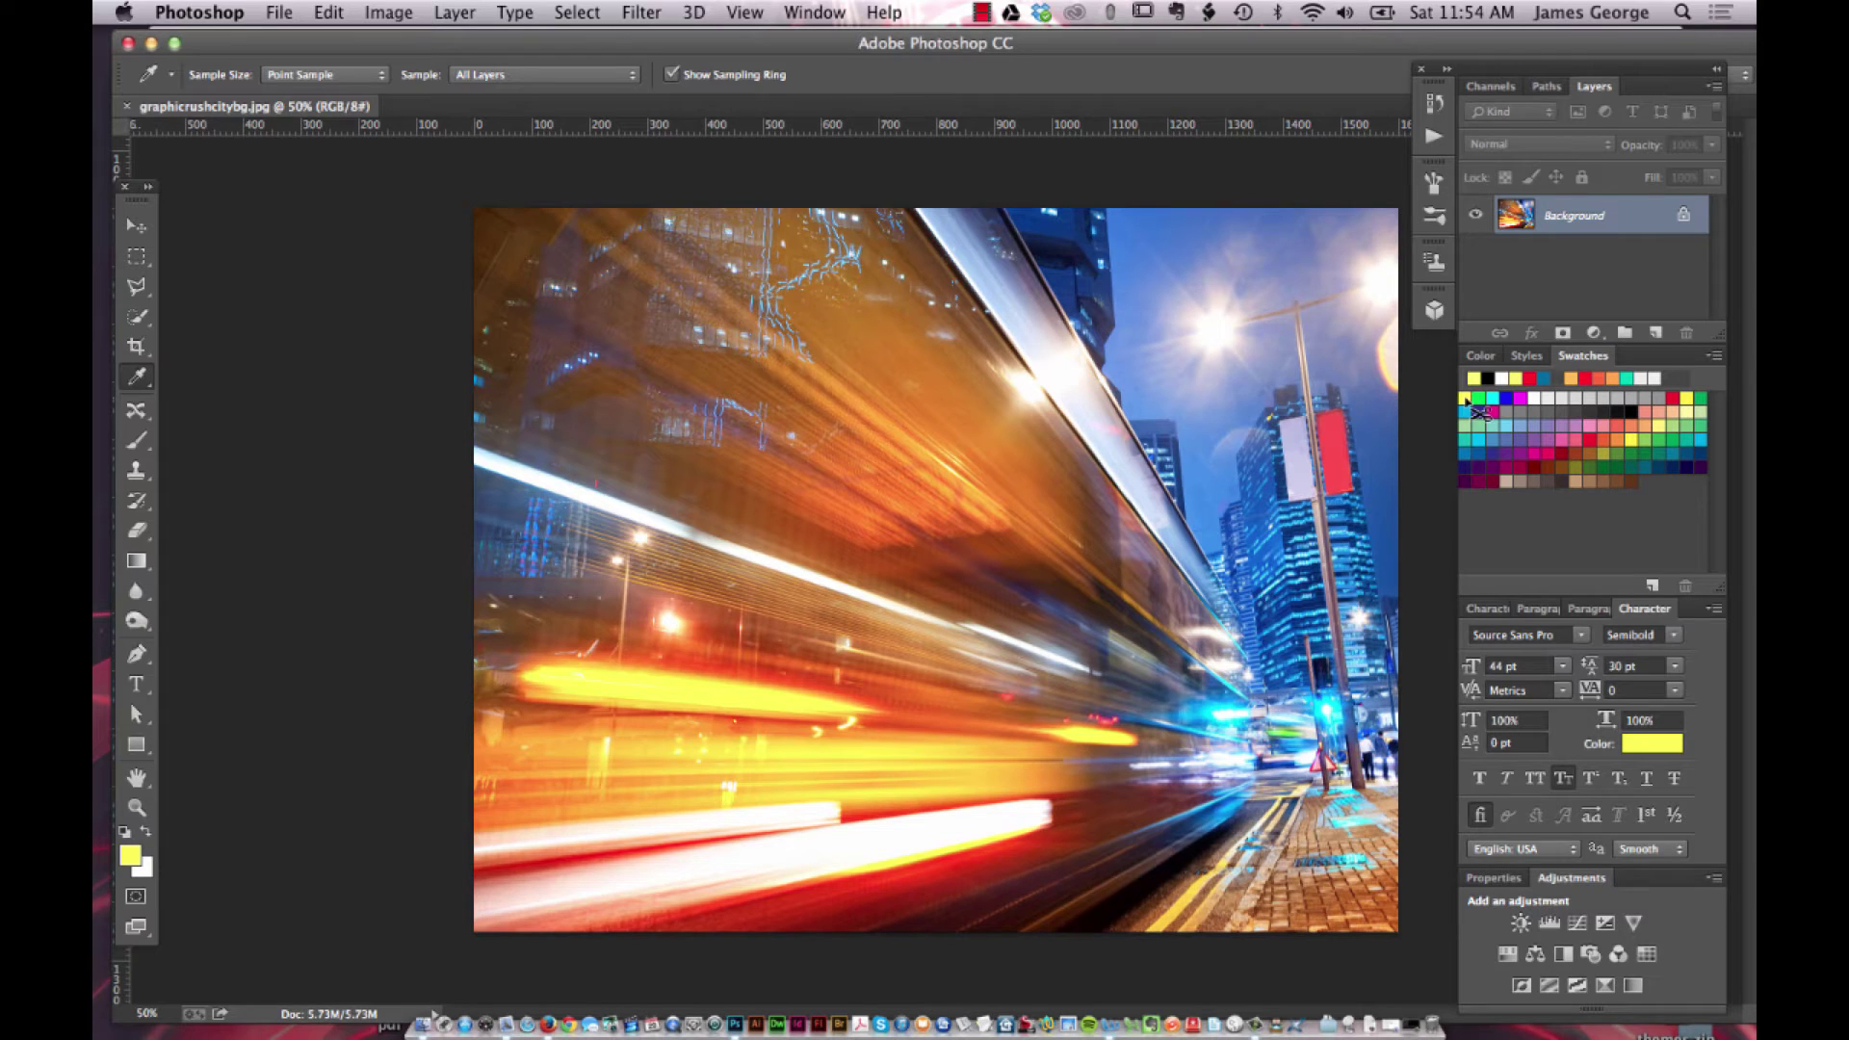
pyautogui.keyDown('alt'); pyautogui.click(1465, 399); pyautogui.keyUp('alt')
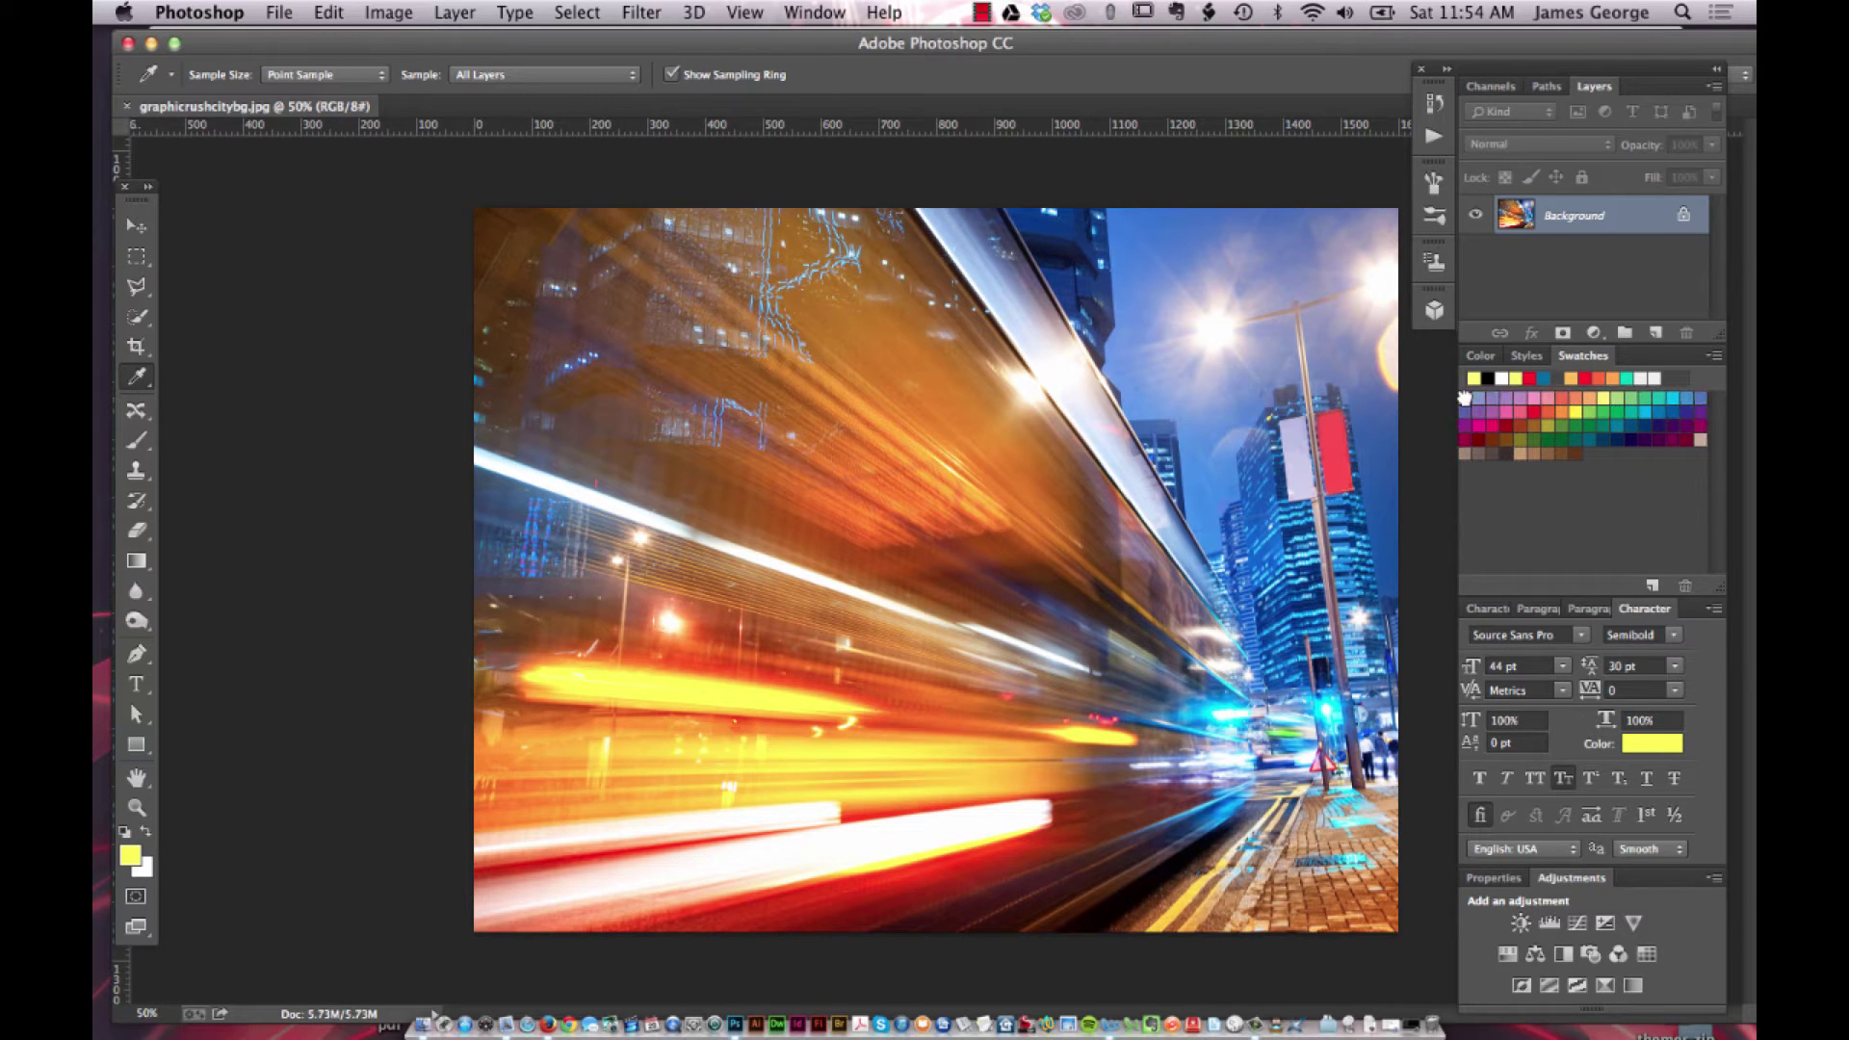
pyautogui.keyDown('alt'); pyautogui.click(1465, 398); pyautogui.keyUp('alt')
pyautogui.keyDown('alt'); pyautogui.click(1464, 398); pyautogui.keyUp('alt')
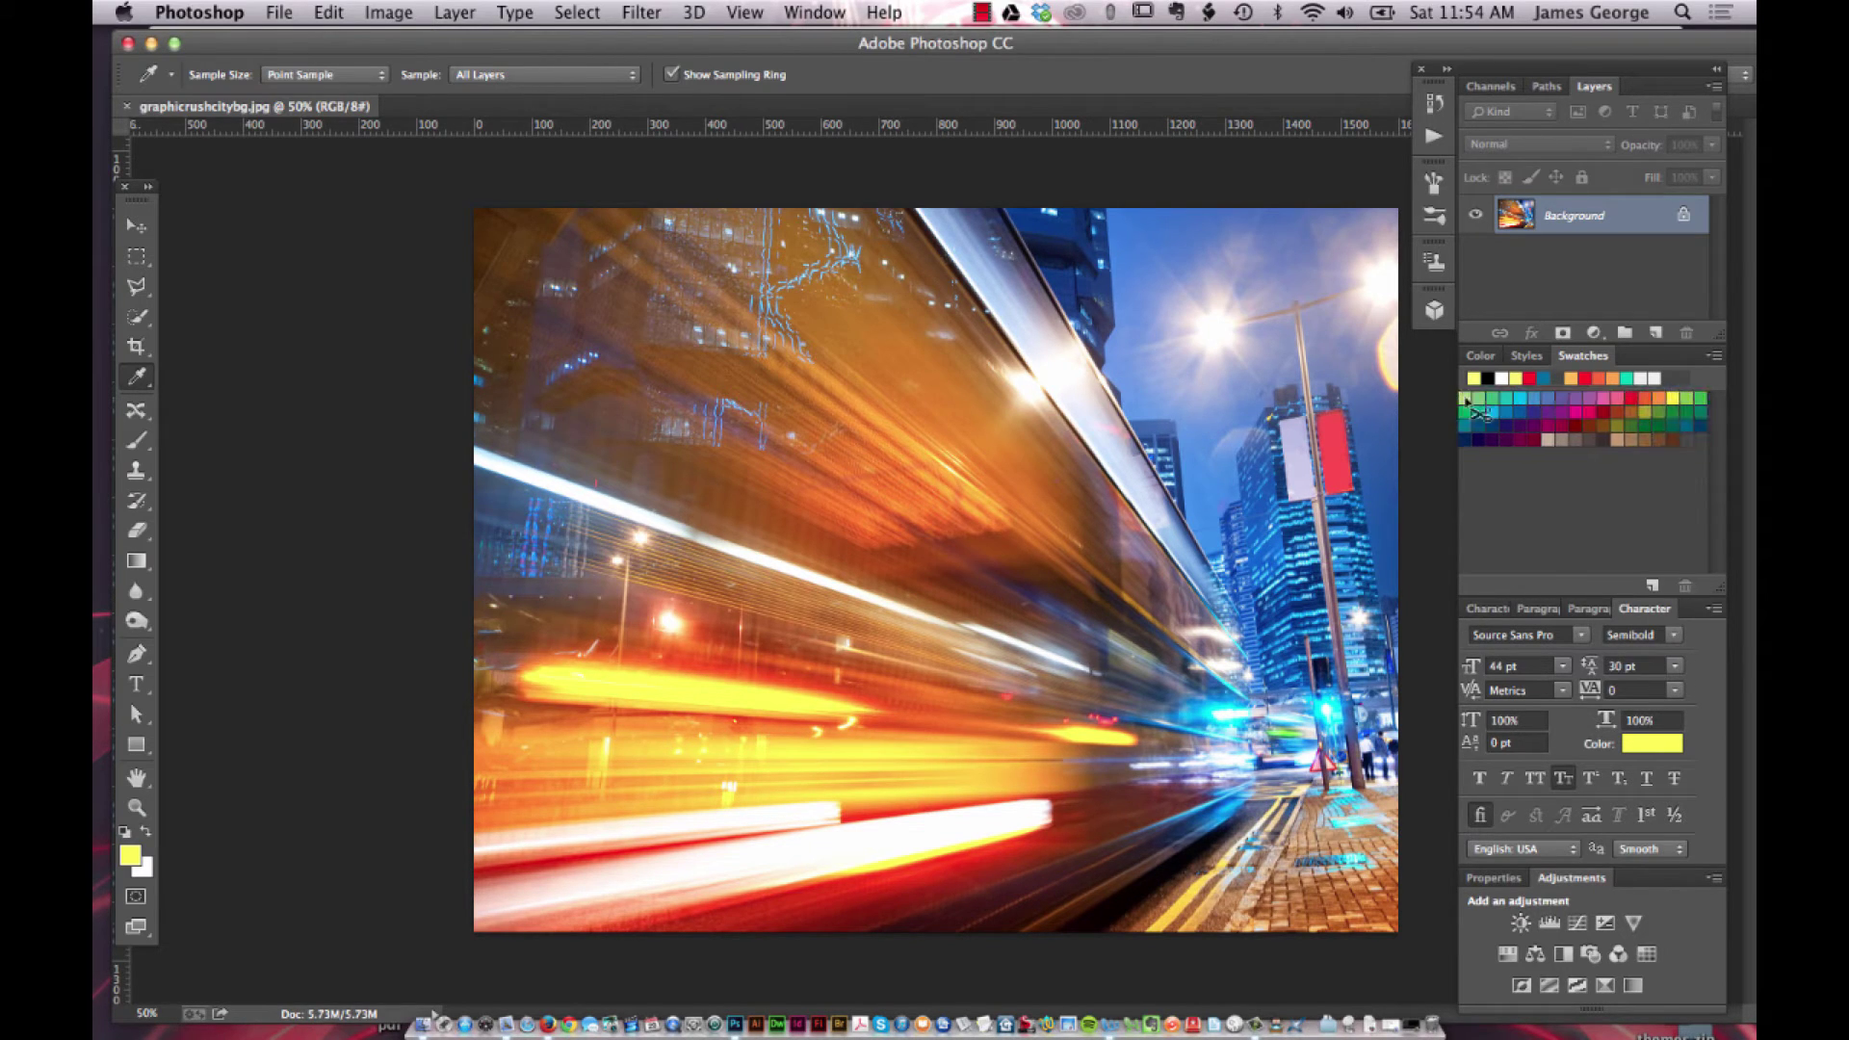
pyautogui.keyDown('alt'); pyautogui.click(1464, 398); pyautogui.keyUp('alt')
pyautogui.keyDown('alt'); pyautogui.click(1464, 398); pyautogui.keyUp('alt')
pyautogui.keyDown('alt'); pyautogui.click(1464, 398); pyautogui.keyUp('alt')
pyautogui.keyDown('alt'); pyautogui.click(1464, 398); pyautogui.keyUp('alt')
pyautogui.keyDown('alt'); pyautogui.click(1465, 398); pyautogui.keyUp('alt')
pyautogui.keyDown('alt'); pyautogui.click(1465, 397); pyautogui.keyUp('alt')
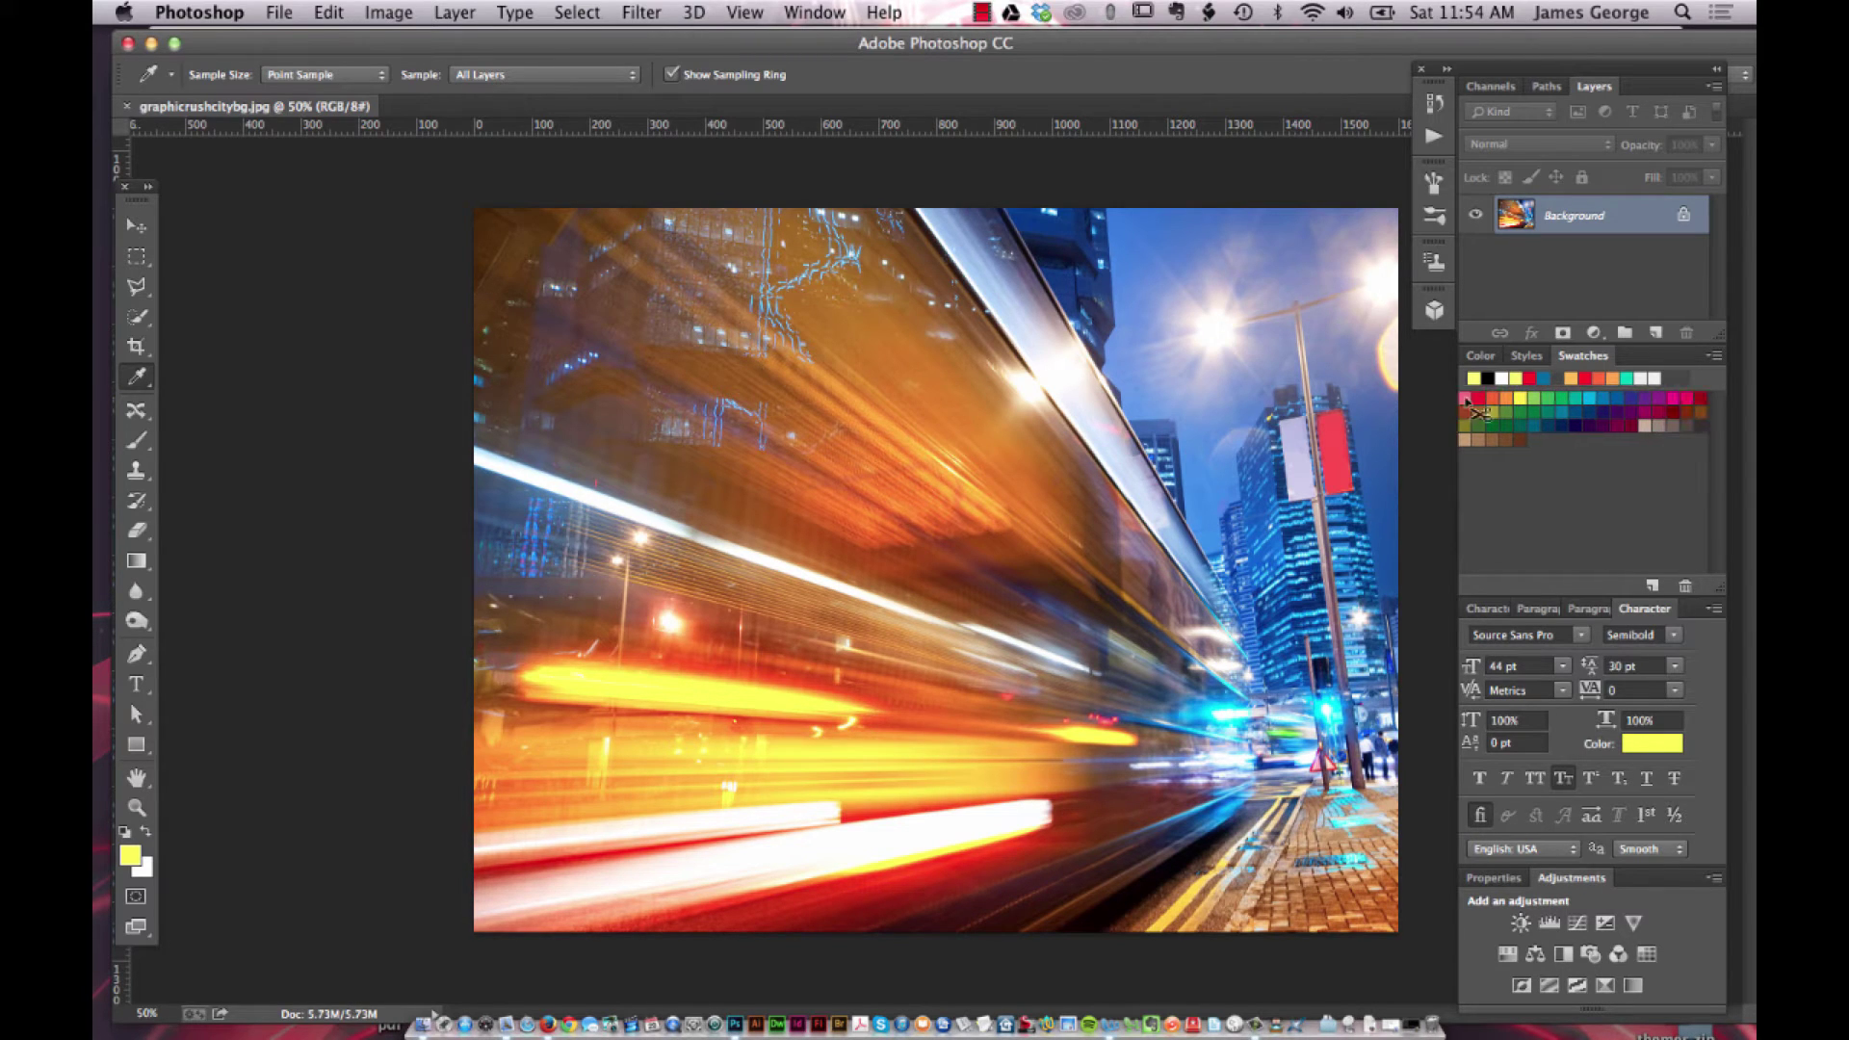
pyautogui.keyDown('alt'); pyautogui.click(1465, 398); pyautogui.keyUp('alt')
pyautogui.keyDown('alt'); pyautogui.click(1465, 397); pyautogui.keyUp('alt')
pyautogui.keyDown('alt'); pyautogui.click(1464, 398); pyautogui.keyUp('alt')
pyautogui.keyDown('alt'); pyautogui.click(1465, 398); pyautogui.keyUp('alt')
pyautogui.keyDown('alt'); pyautogui.click(1465, 397); pyautogui.keyUp('alt')
pyautogui.keyDown('alt'); pyautogui.click(1464, 398); pyautogui.keyUp('alt')
pyautogui.keyDown('alt'); pyautogui.click(1465, 397); pyautogui.keyUp('alt')
pyautogui.keyDown('alt'); pyautogui.click(1464, 398); pyautogui.keyUp('alt')
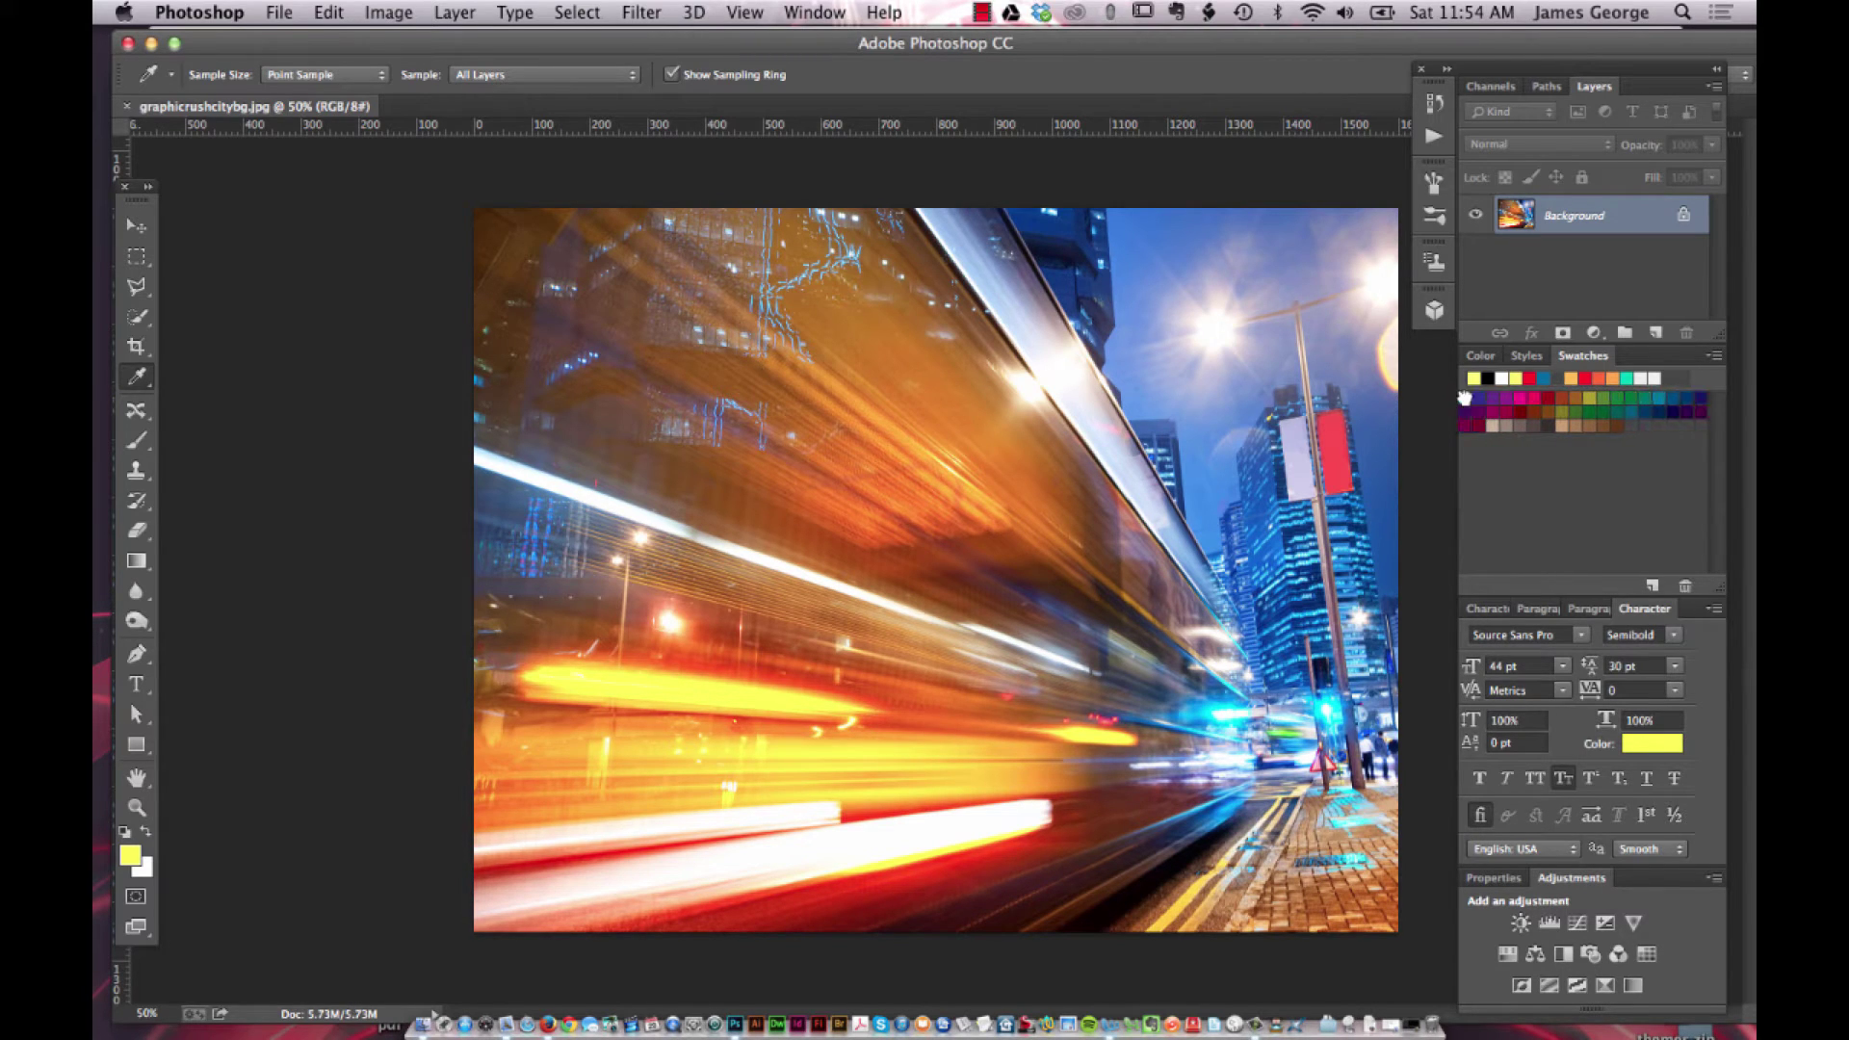
pyautogui.keyDown('alt'); pyautogui.click(1464, 397); pyautogui.keyUp('alt')
pyautogui.keyDown('alt'); pyautogui.click(1465, 398); pyautogui.keyUp('alt')
pyautogui.keyDown('alt'); pyautogui.click(1465, 398); pyautogui.keyUp('alt')
pyautogui.keyDown('alt'); pyautogui.click(1465, 398); pyautogui.keyUp('alt')
pyautogui.keyDown('alt'); pyautogui.click(1464, 397); pyautogui.keyUp('alt')
pyautogui.keyDown('alt'); pyautogui.click(1465, 398); pyautogui.keyUp('alt')
pyautogui.keyDown('alt'); pyautogui.click(1465, 398); pyautogui.keyUp('alt')
pyautogui.keyDown('alt'); pyautogui.click(1465, 398); pyautogui.keyUp('alt')
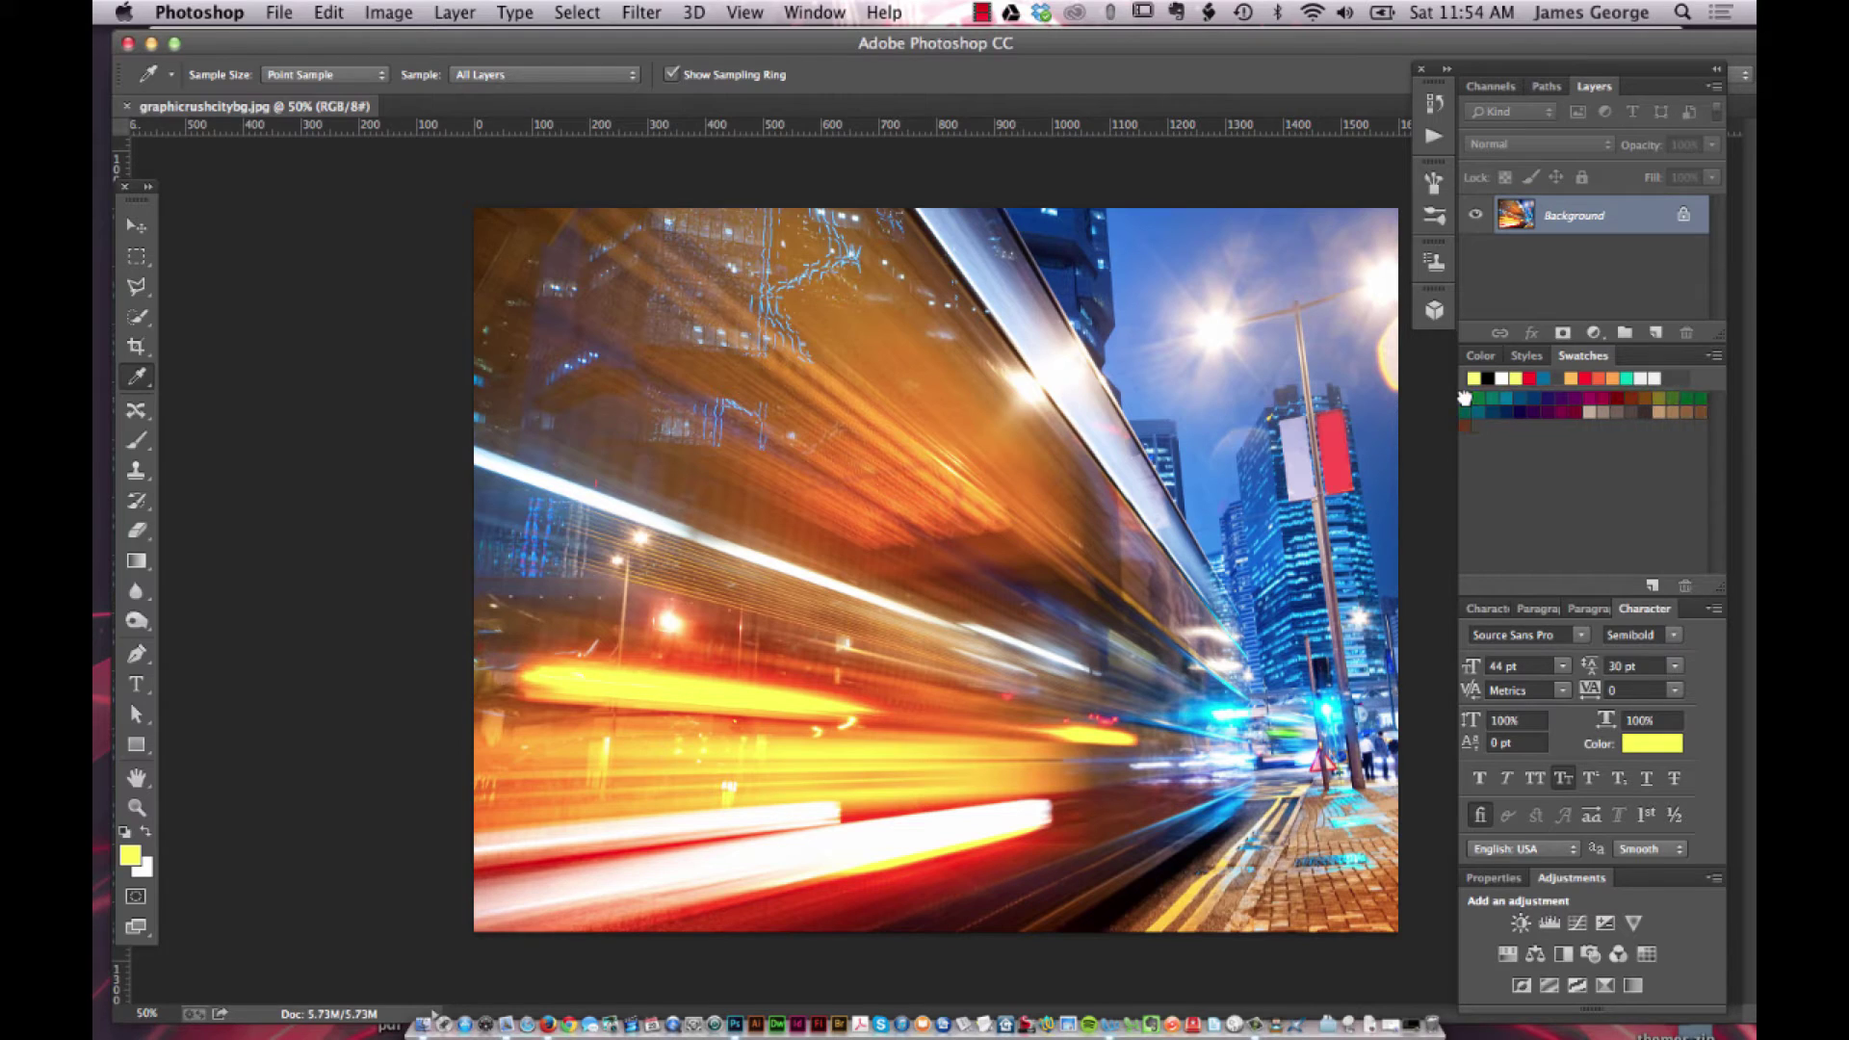
pyautogui.keyDown('alt'); pyautogui.click(1464, 398); pyautogui.keyUp('alt')
pyautogui.keyDown('alt'); pyautogui.click(1465, 397); pyautogui.keyUp('alt')
pyautogui.keyDown('alt'); pyautogui.click(1465, 398); pyautogui.keyUp('alt')
pyautogui.keyDown('alt'); pyautogui.click(1465, 397); pyautogui.keyUp('alt')
pyautogui.keyDown('alt'); pyautogui.click(1464, 397); pyautogui.keyUp('alt')
pyautogui.keyDown('alt'); pyautogui.click(1464, 398); pyautogui.keyUp('alt')
pyautogui.keyDown('alt'); pyautogui.click(1465, 397); pyautogui.keyUp('alt')
pyautogui.keyDown('alt'); pyautogui.click(1464, 398); pyautogui.keyUp('alt')
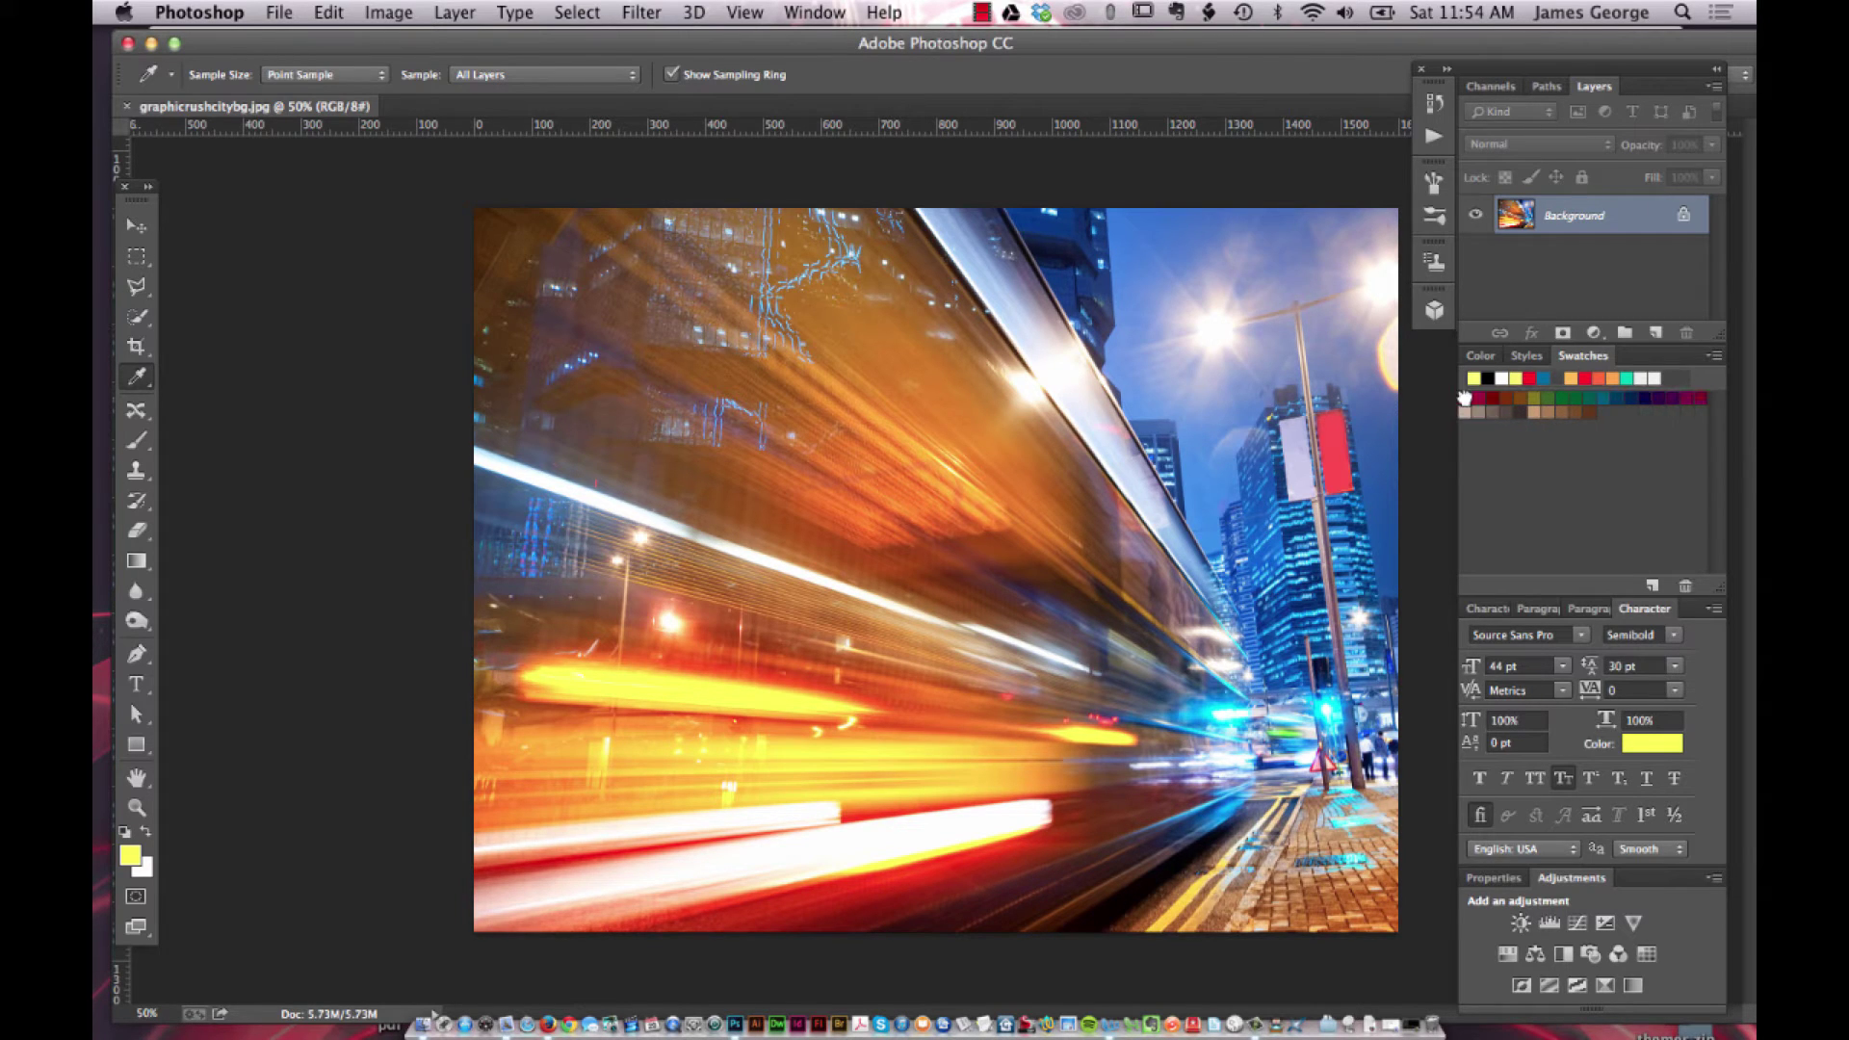
pyautogui.keyDown('alt'); pyautogui.click(1464, 398); pyautogui.keyUp('alt')
pyautogui.keyDown('alt'); pyautogui.click(1464, 398); pyautogui.keyUp('alt')
pyautogui.keyDown('alt'); pyautogui.click(1464, 397); pyautogui.keyUp('alt')
pyautogui.keyDown('alt'); pyautogui.click(1465, 397); pyautogui.keyUp('alt')
pyautogui.keyDown('alt'); pyautogui.click(1465, 398); pyautogui.keyUp('alt')
pyautogui.keyDown('alt'); pyautogui.click(1464, 398); pyautogui.keyUp('alt')
pyautogui.keyDown('alt'); pyautogui.click(1464, 398); pyautogui.keyUp('alt')
pyautogui.keyDown('alt'); pyautogui.click(1464, 398); pyautogui.keyUp('alt')
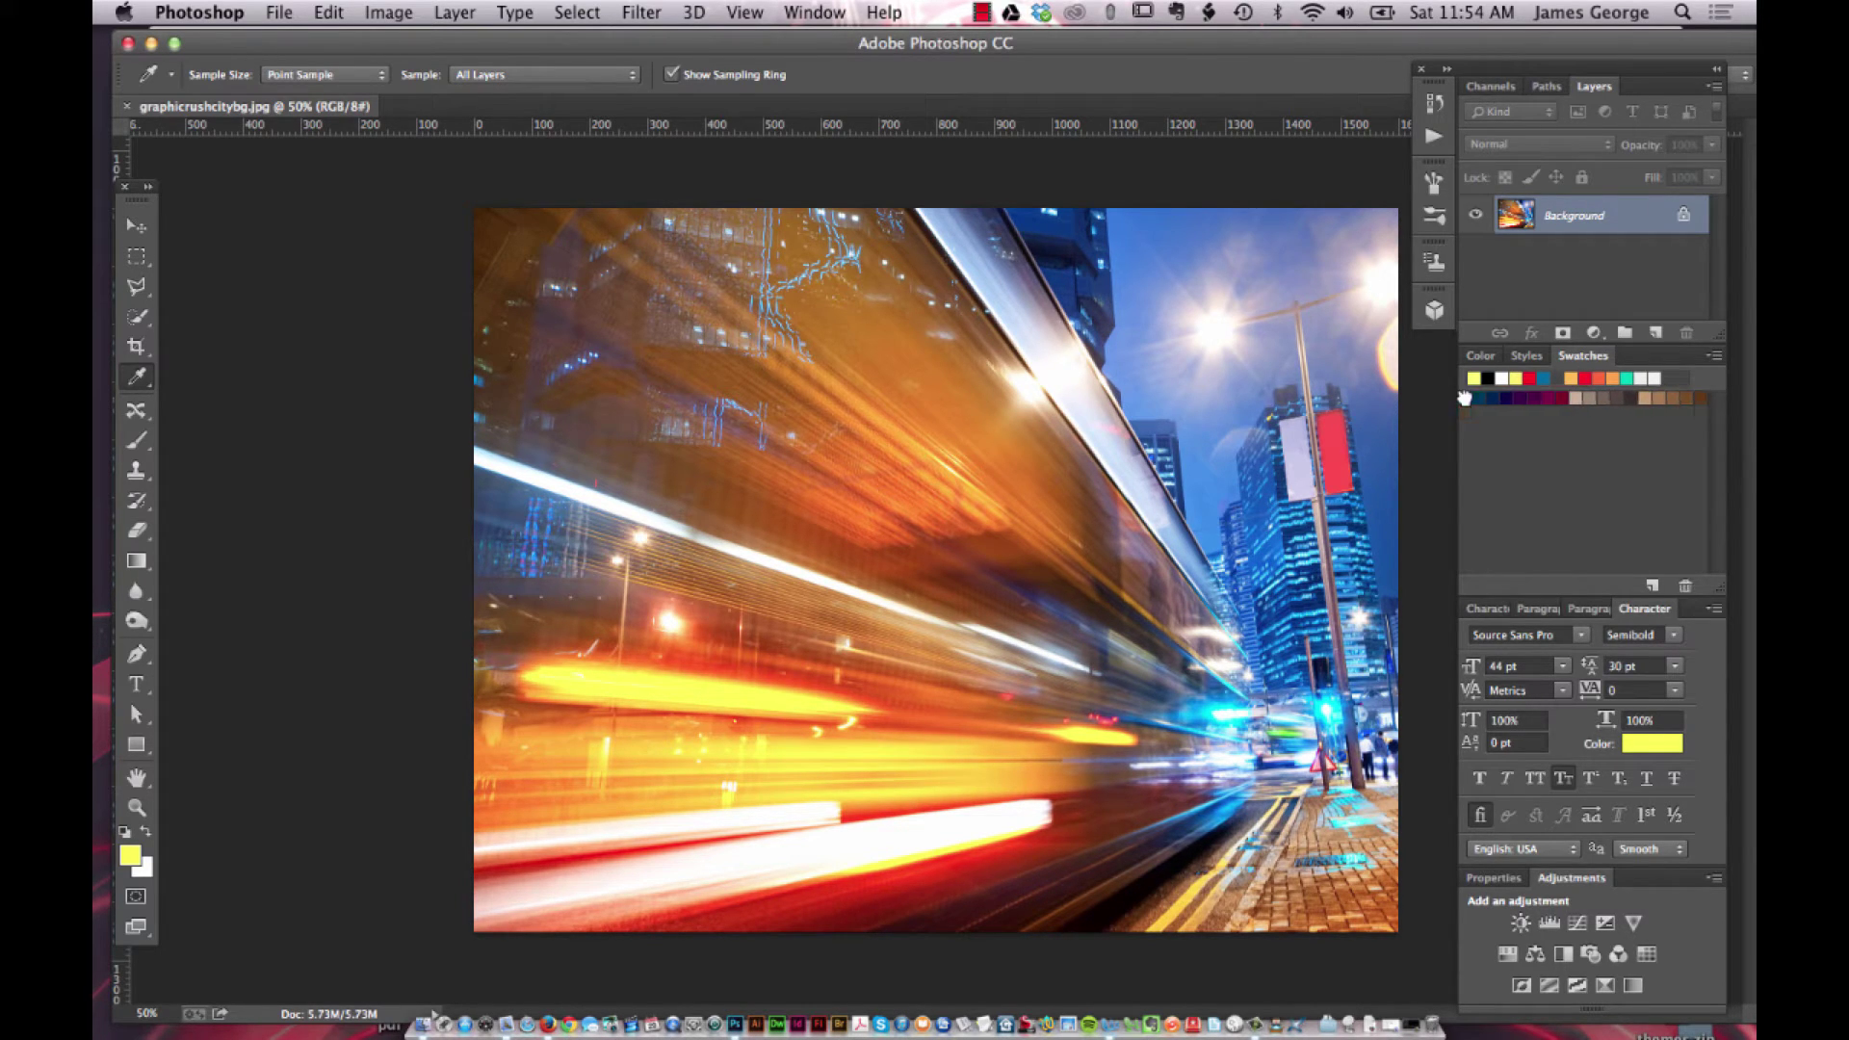
pyautogui.keyDown('alt'); pyautogui.click(1465, 398); pyautogui.keyUp('alt')
pyautogui.keyDown('alt'); pyautogui.click(1465, 398); pyautogui.keyUp('alt')
pyautogui.keyDown('alt'); pyautogui.click(1465, 397); pyautogui.keyUp('alt')
pyautogui.keyDown('alt'); pyautogui.click(1464, 398); pyautogui.keyUp('alt')
pyautogui.keyDown('alt'); pyautogui.click(1465, 398); pyautogui.keyUp('alt')
pyautogui.keyDown('alt'); pyautogui.click(1464, 398); pyautogui.keyUp('alt')
pyautogui.keyDown('alt'); pyautogui.click(1464, 397); pyautogui.keyUp('alt')
pyautogui.keyDown('alt'); pyautogui.click(1465, 398); pyautogui.keyUp('alt')
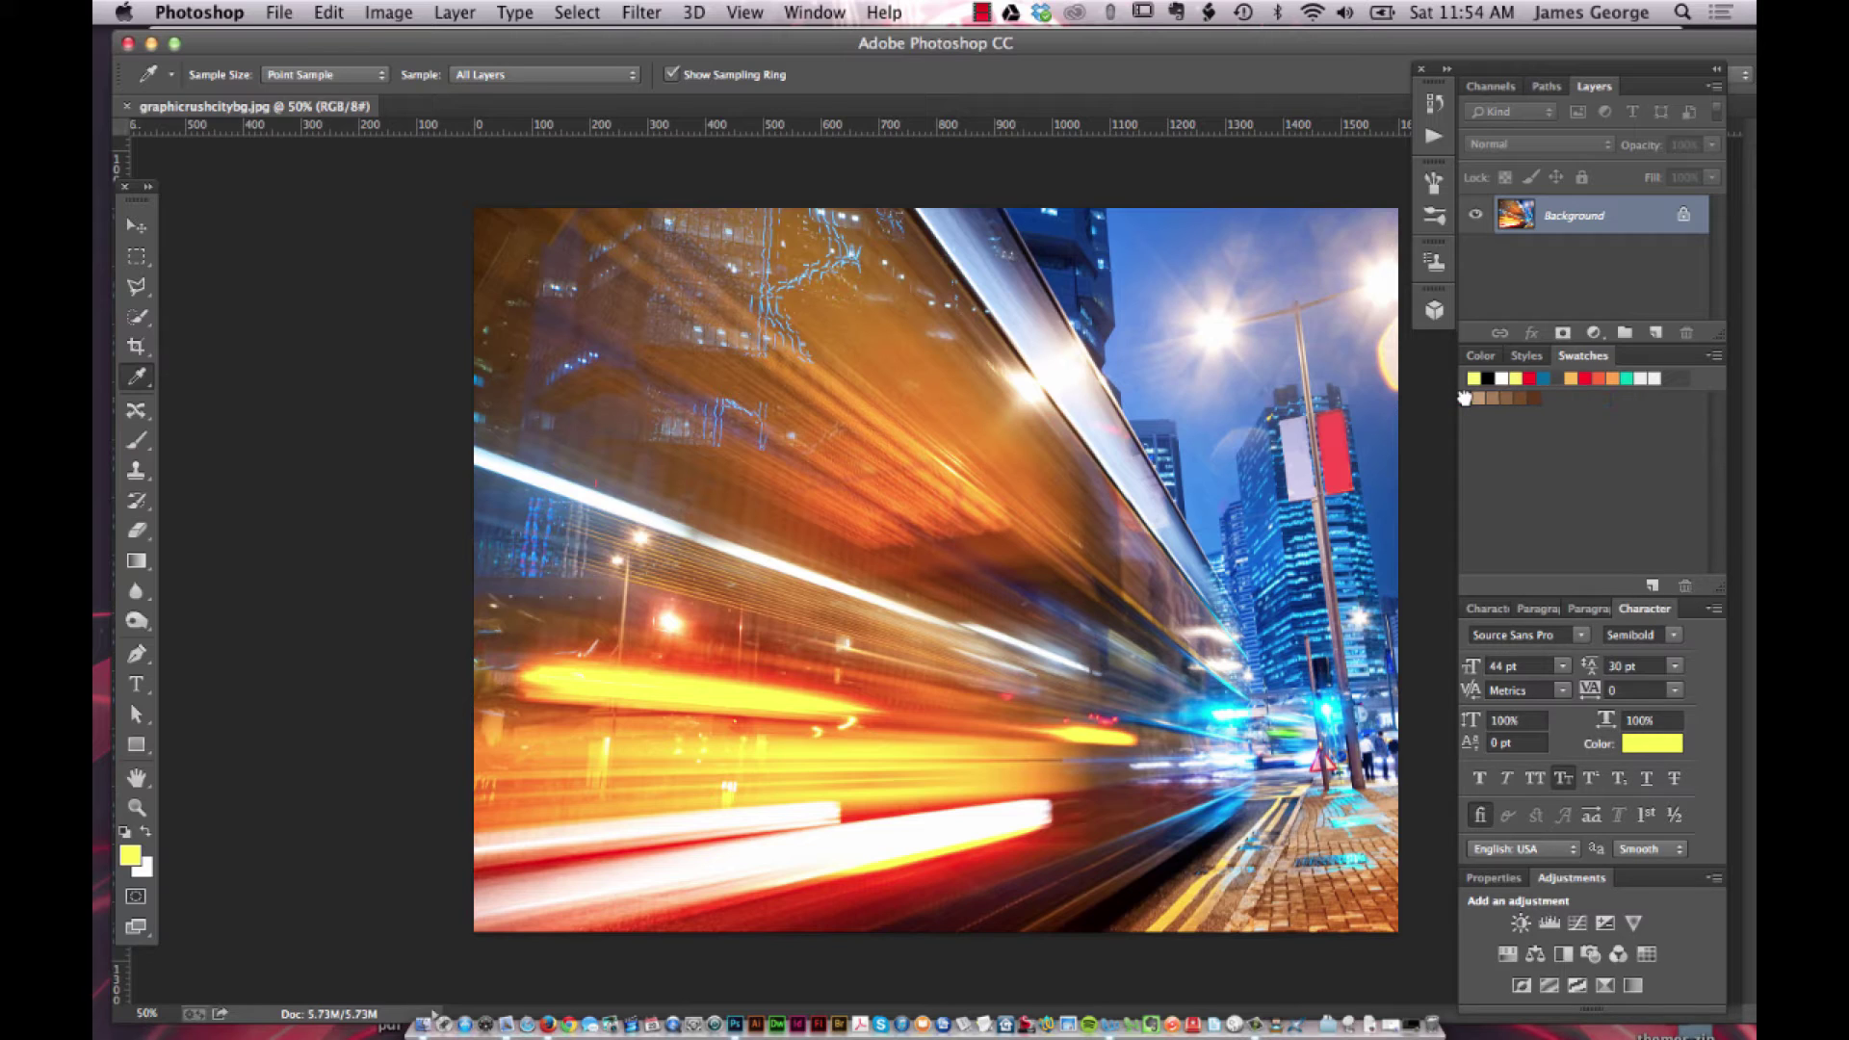
pyautogui.keyDown('alt'); pyautogui.click(1465, 398); pyautogui.keyUp('alt')
pyautogui.keyDown('alt'); pyautogui.click(1465, 397); pyautogui.keyUp('alt')
pyautogui.keyDown('alt'); pyautogui.click(1465, 398); pyautogui.keyUp('alt')
pyautogui.keyDown('alt'); pyautogui.click(1464, 398); pyautogui.keyUp('alt')
pyautogui.keyDown('alt'); pyautogui.click(1464, 398); pyautogui.keyUp('alt')
pyautogui.keyDown('alt'); pyautogui.click(1465, 397); pyautogui.keyUp('alt')
# Sample the yellow light streak and add it as swatch 'Night Light Yellow'.
pyautogui.click(678, 677)
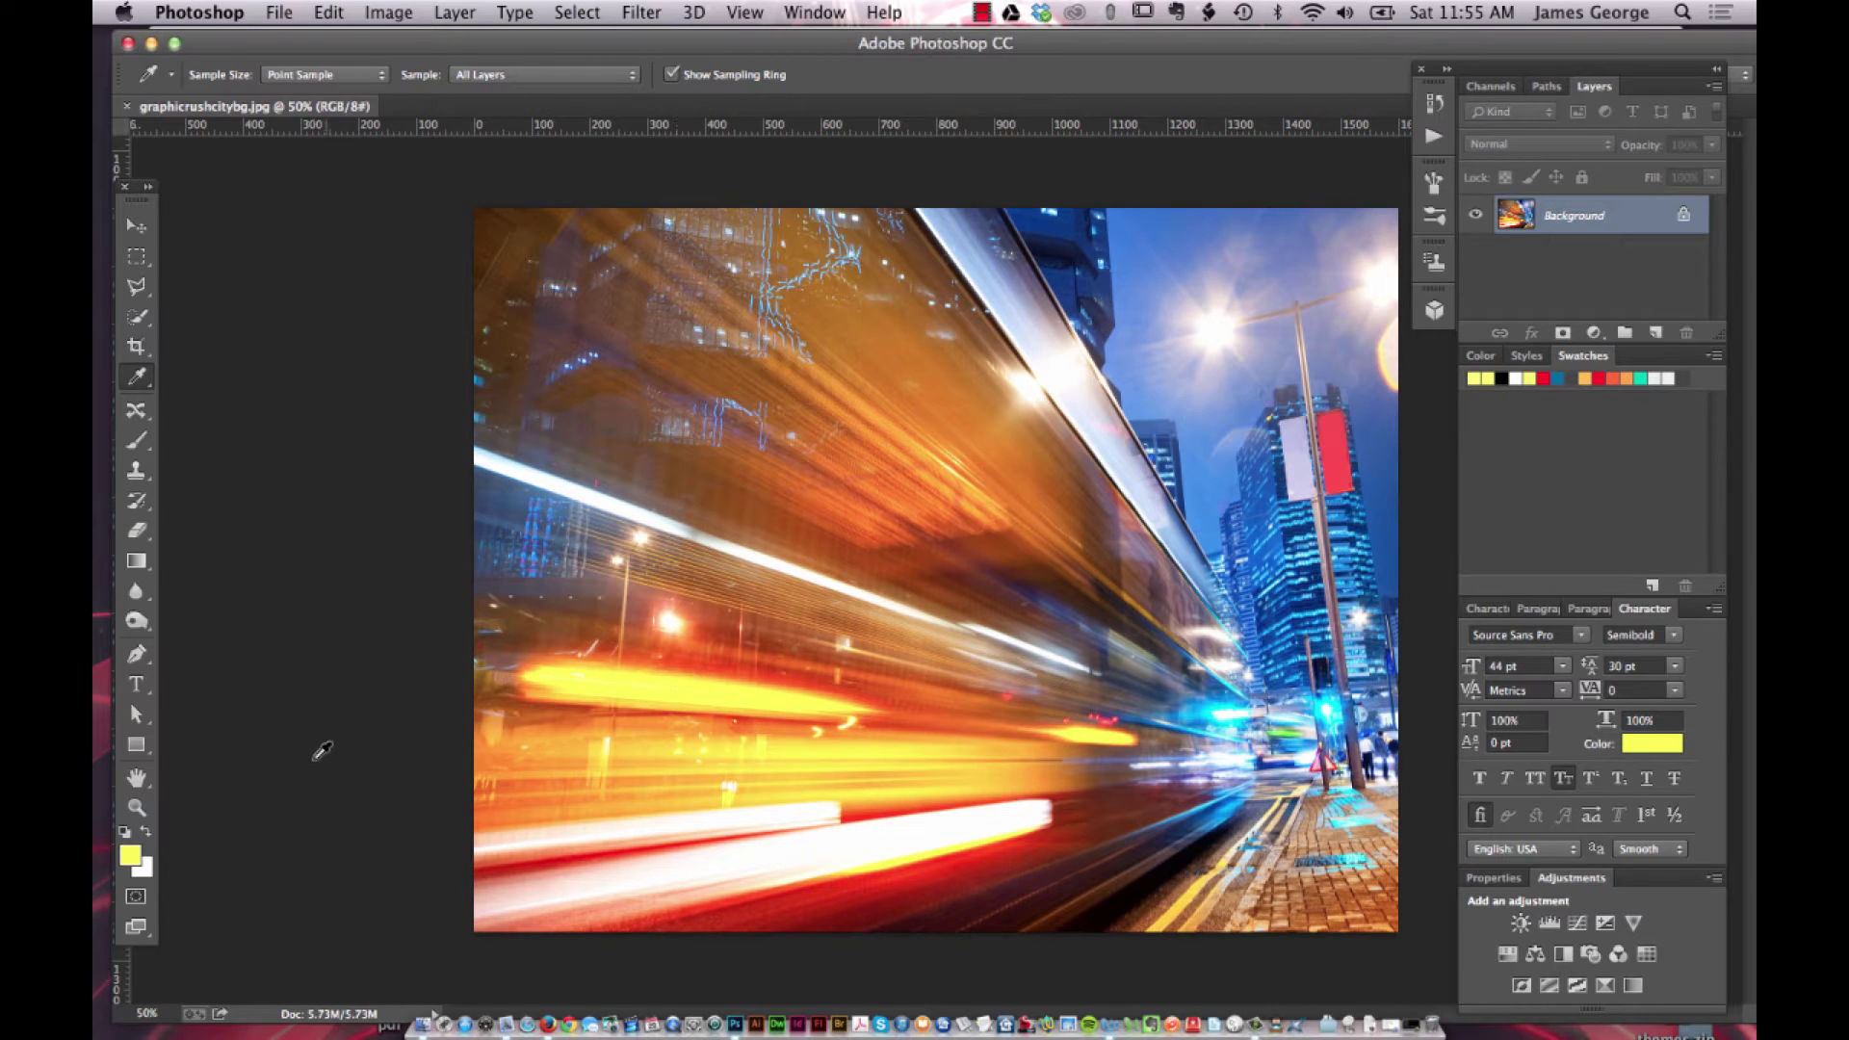
pyautogui.click(129, 854)
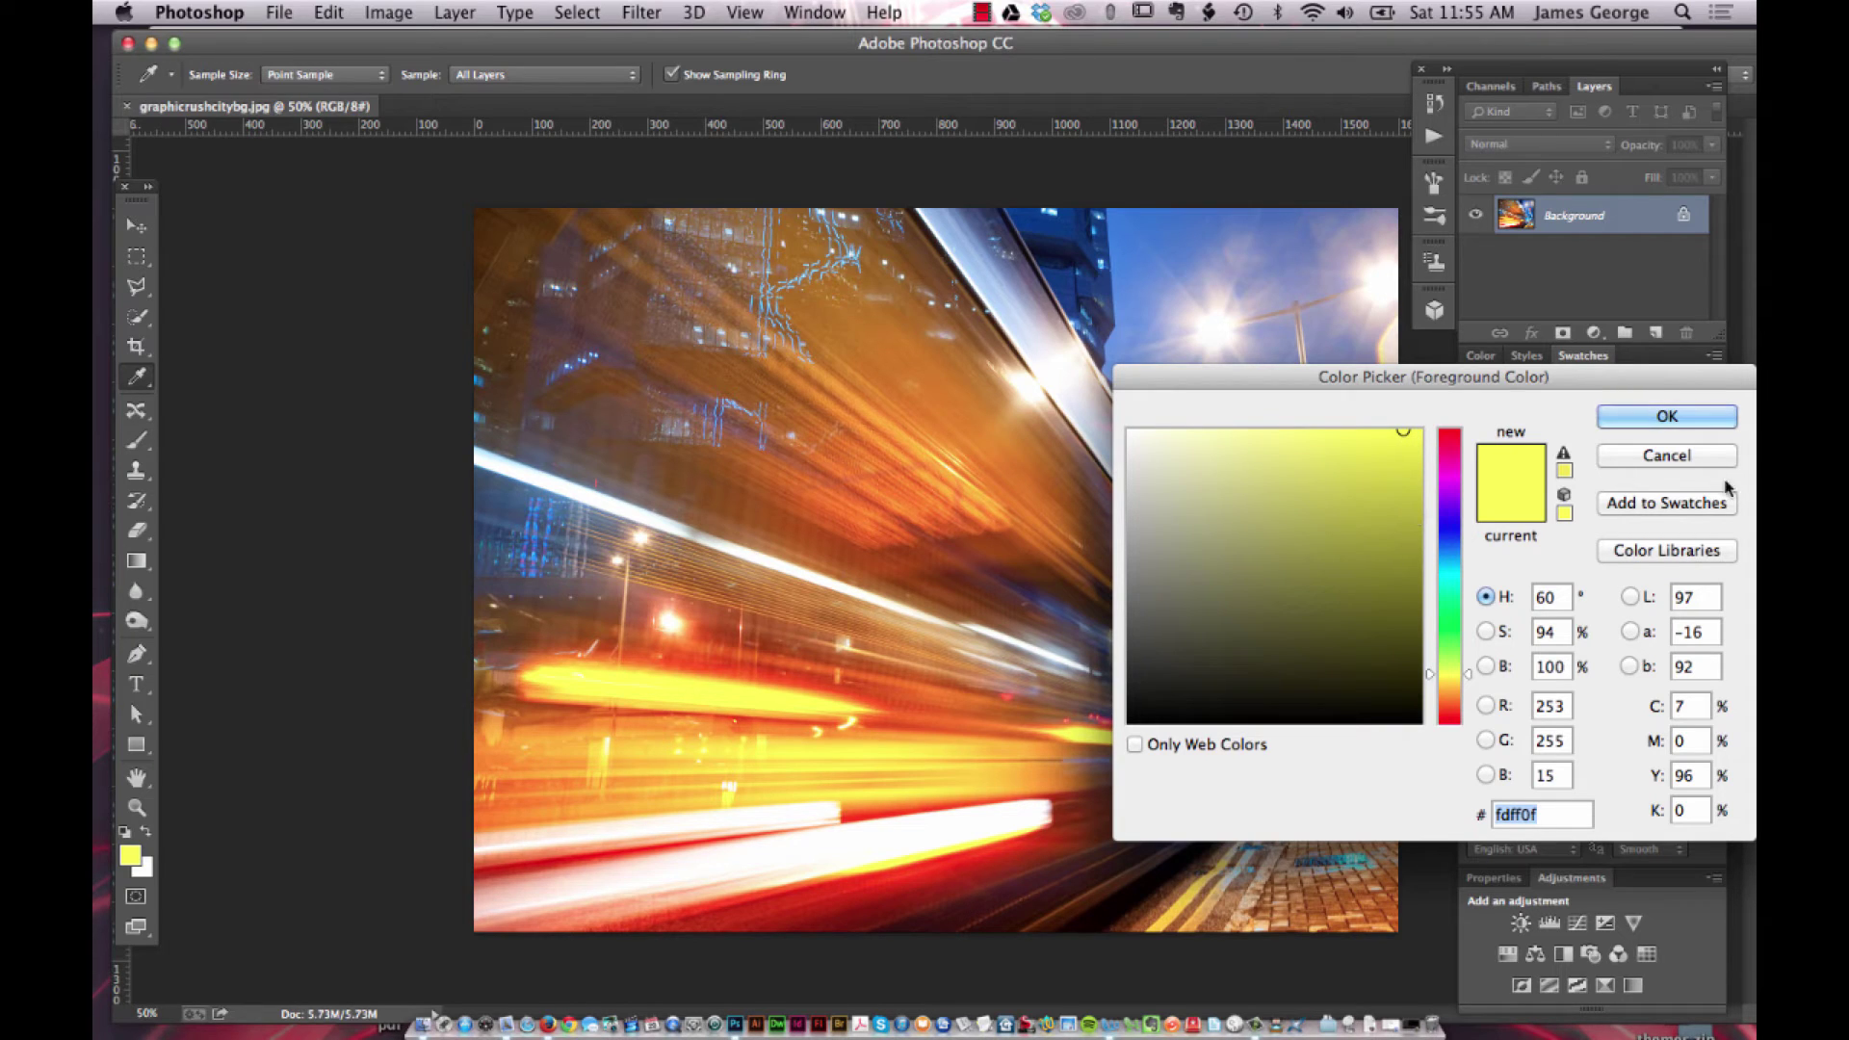
pyautogui.click(1634, 502)
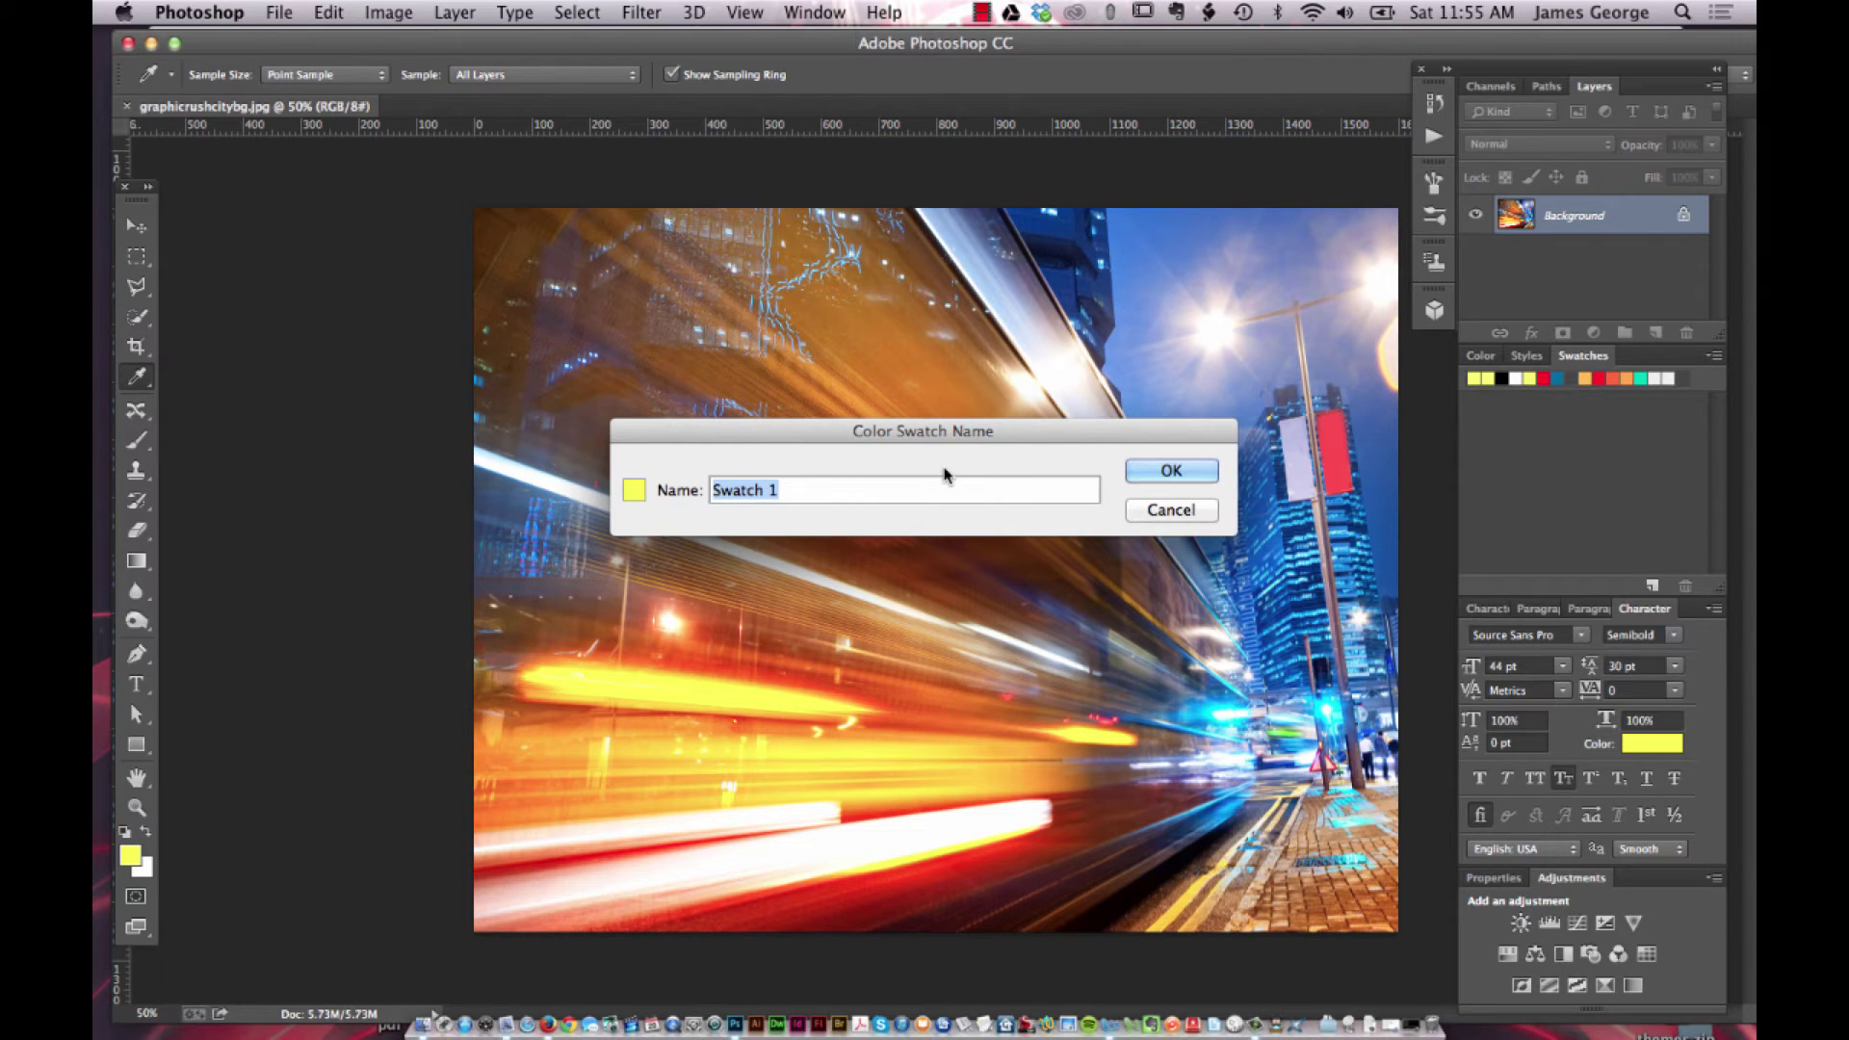
pyautogui.write('Night Light Yellow')
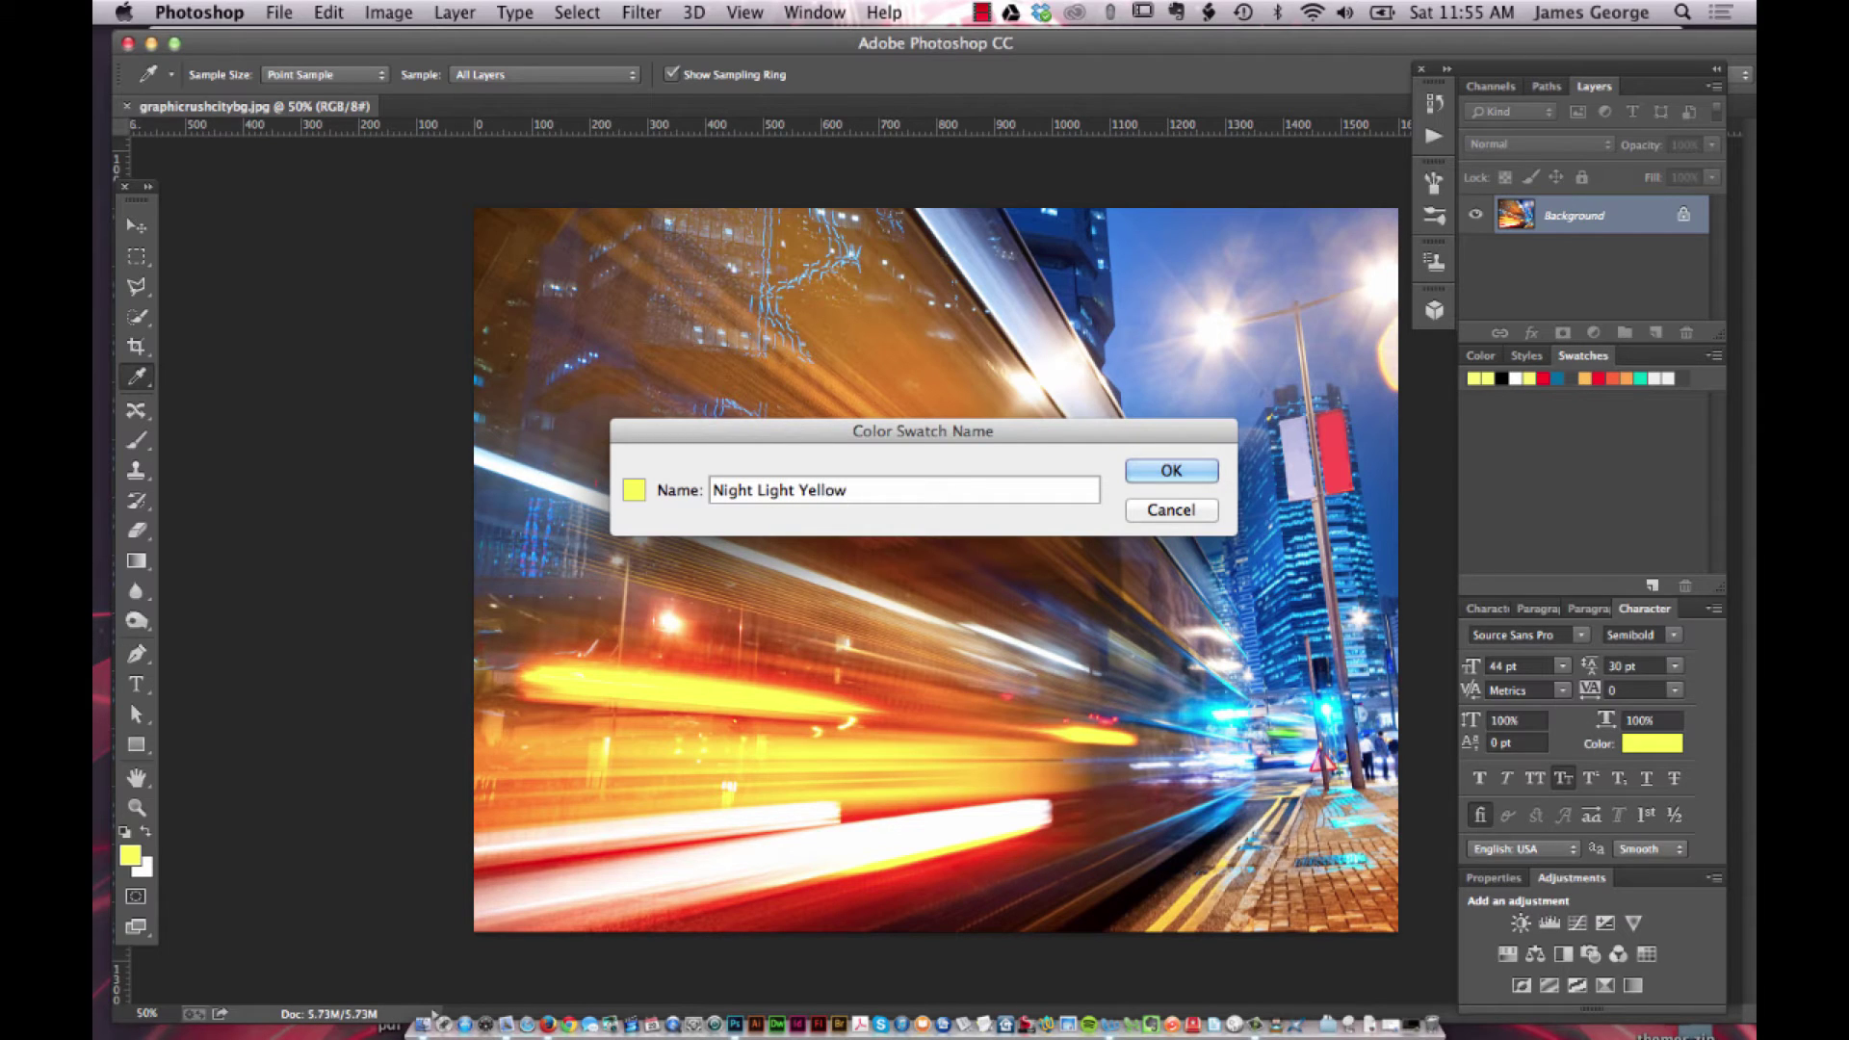
pyautogui.click(1187, 468)
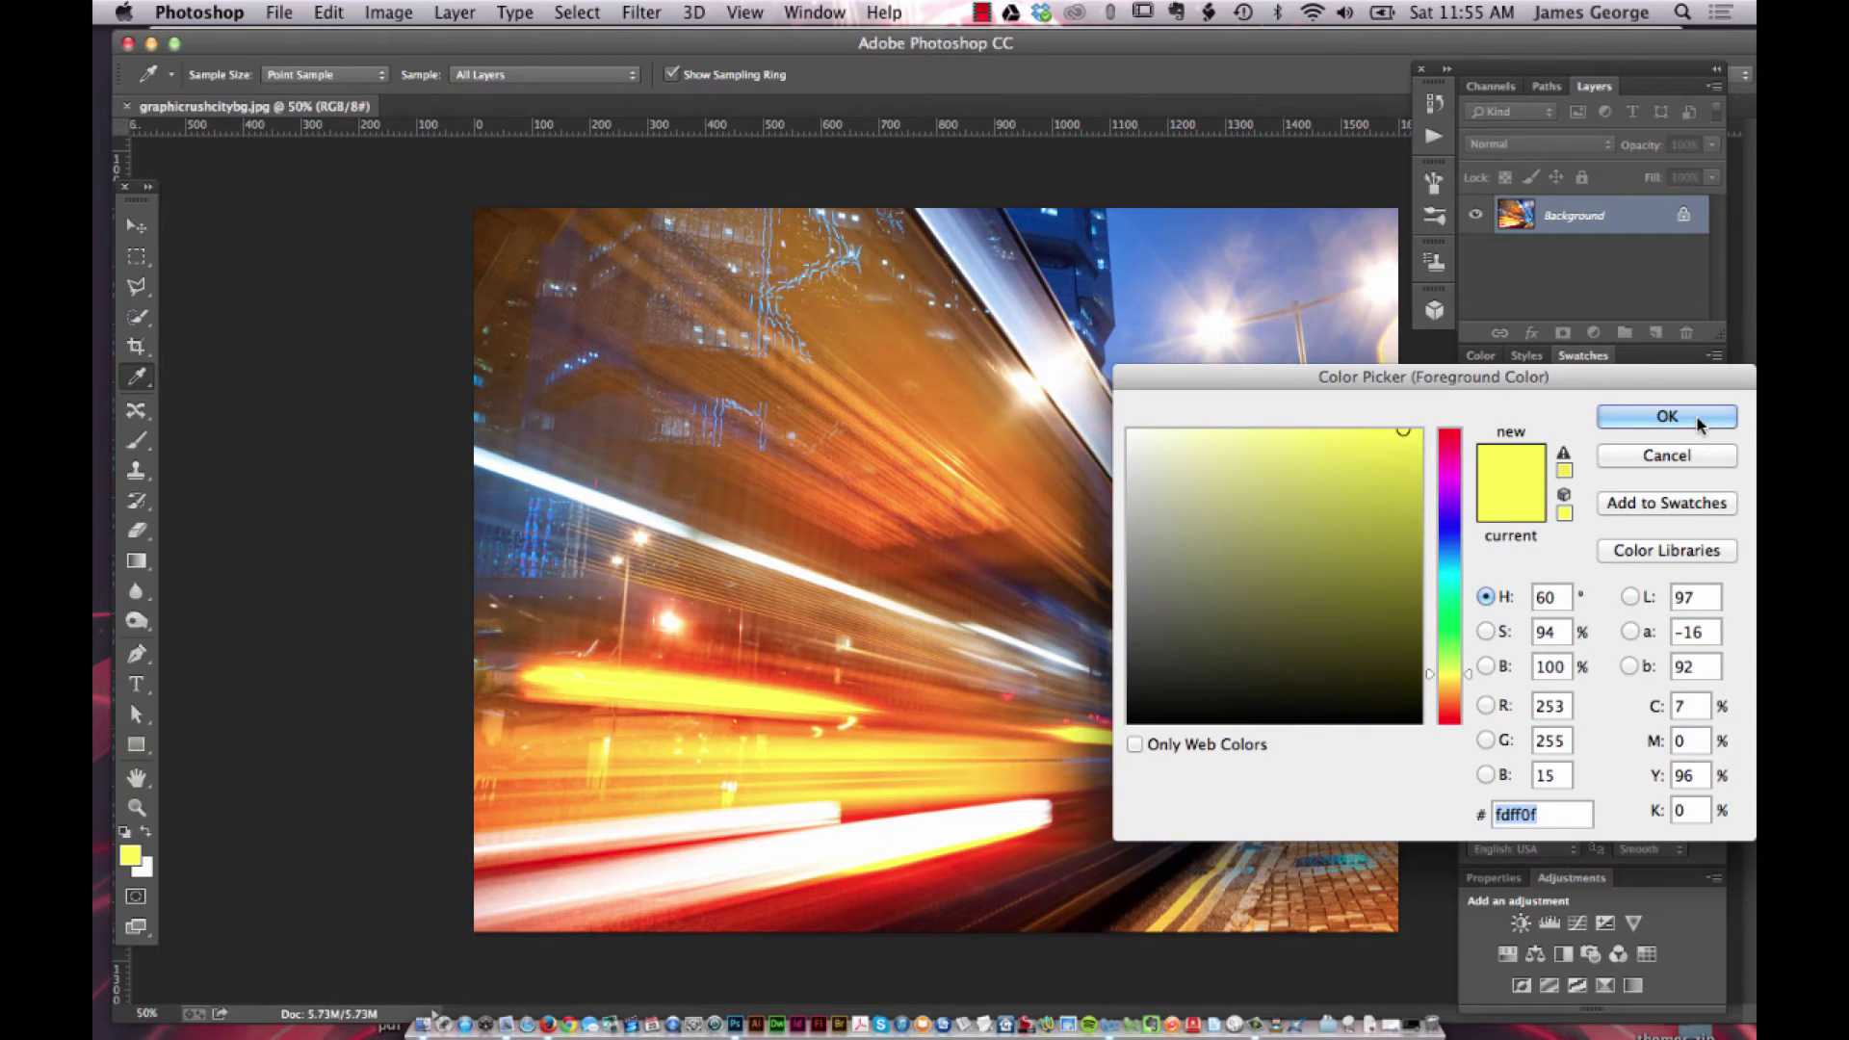
pyautogui.click(1698, 424)
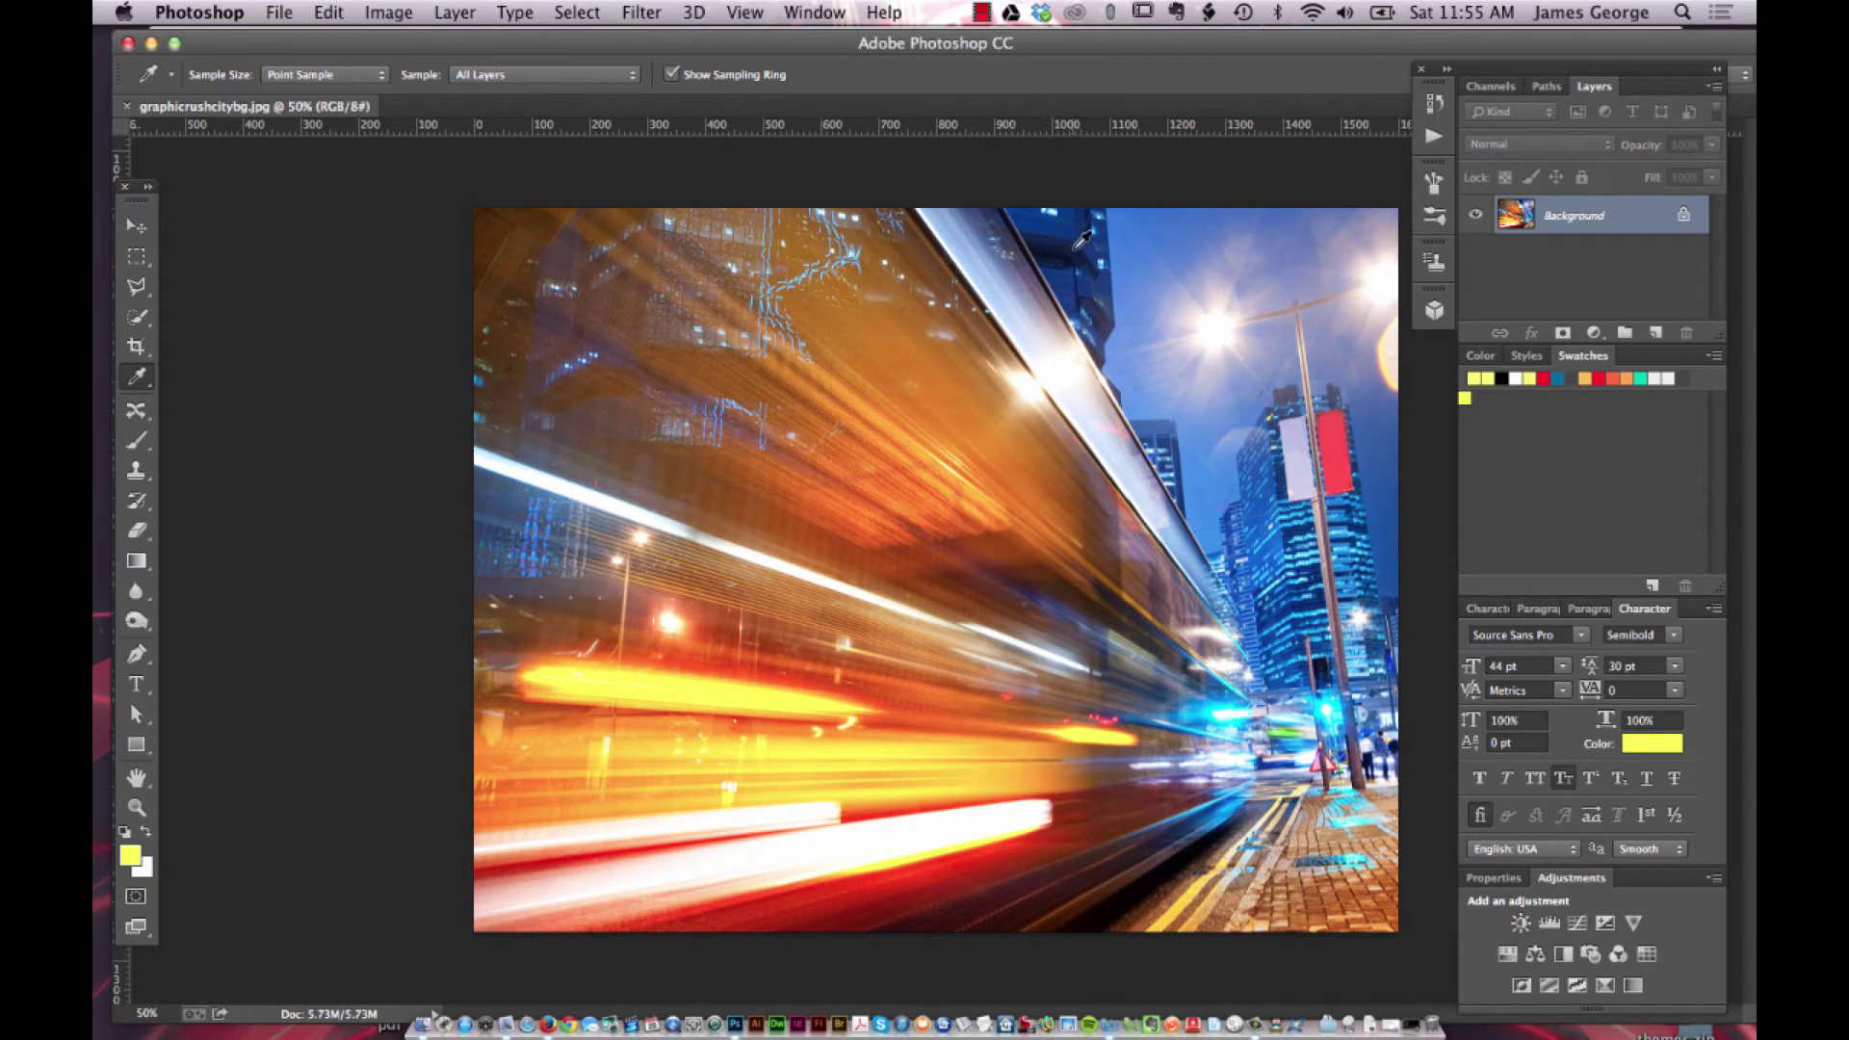
# Sample the night-sky blue and add it as swatch 'Night Blue'.
pyautogui.click(1081, 220)
pyautogui.moveTo(1080, 219); pyautogui.dragTo(1075, 220)
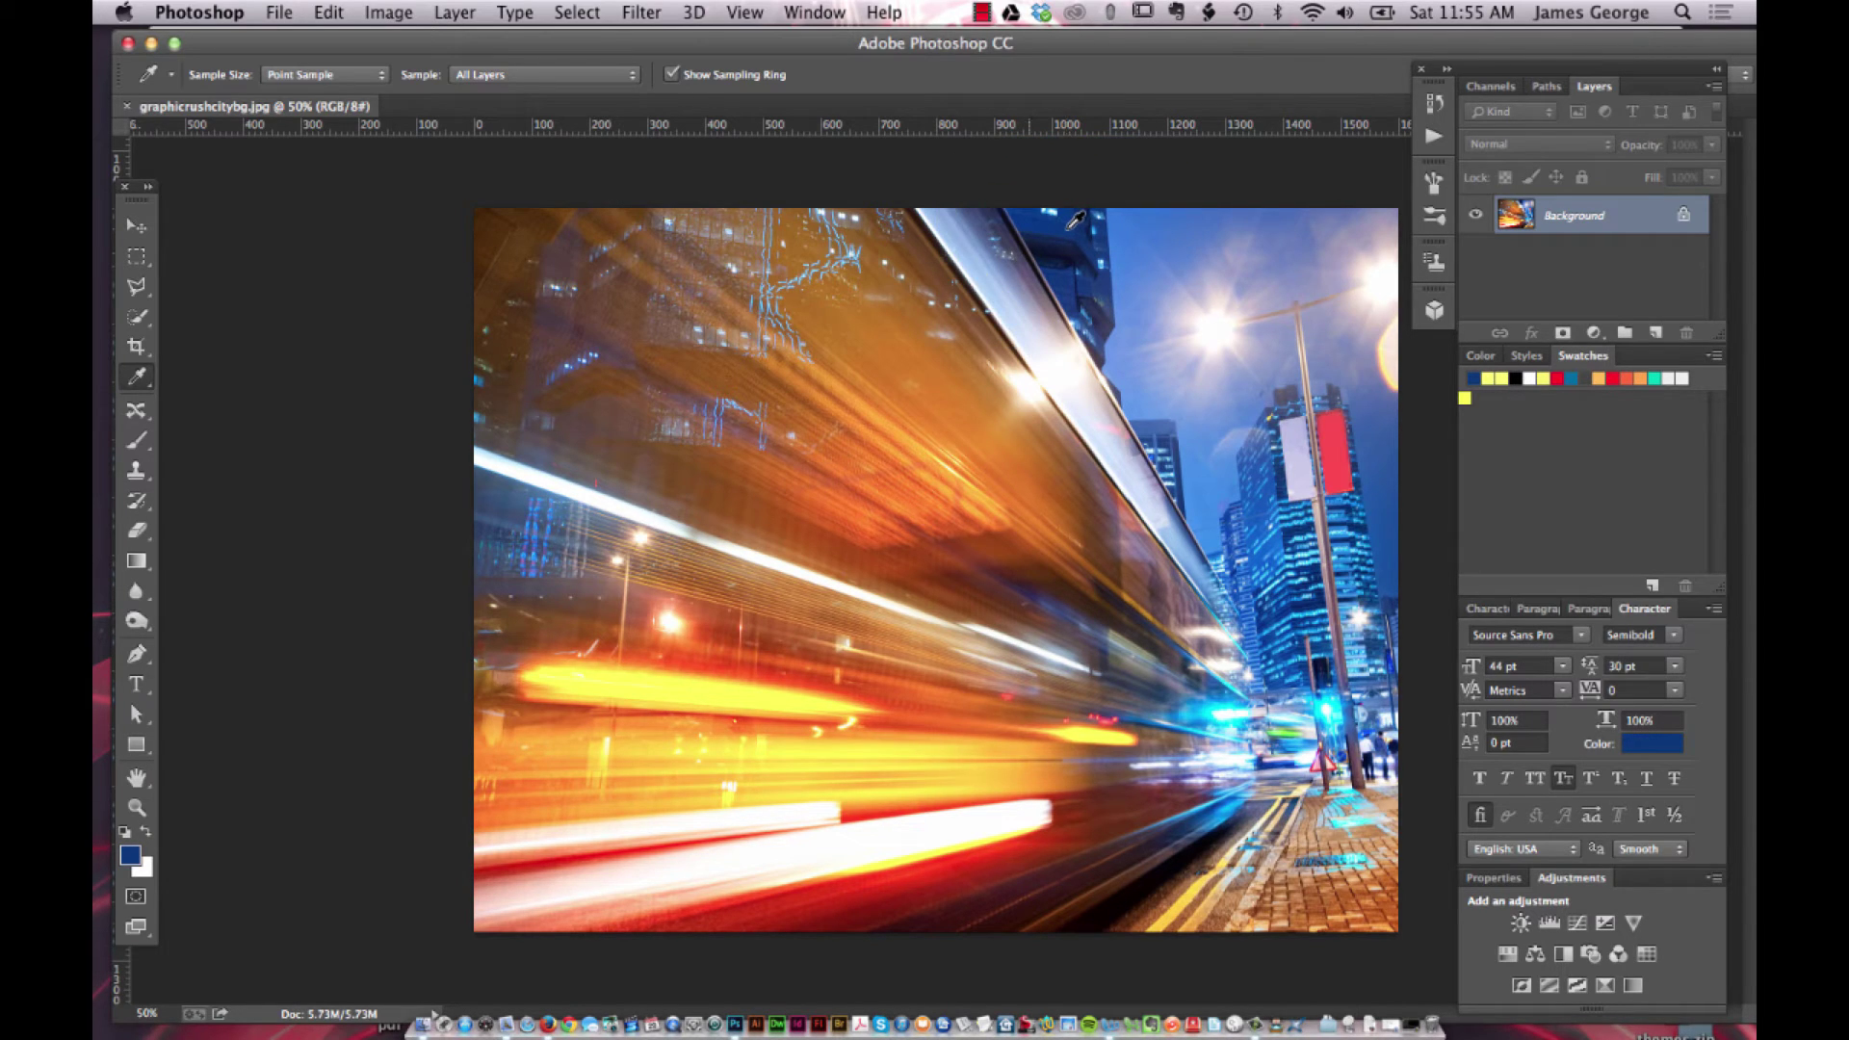
pyautogui.click(130, 854)
pyautogui.click(1658, 502)
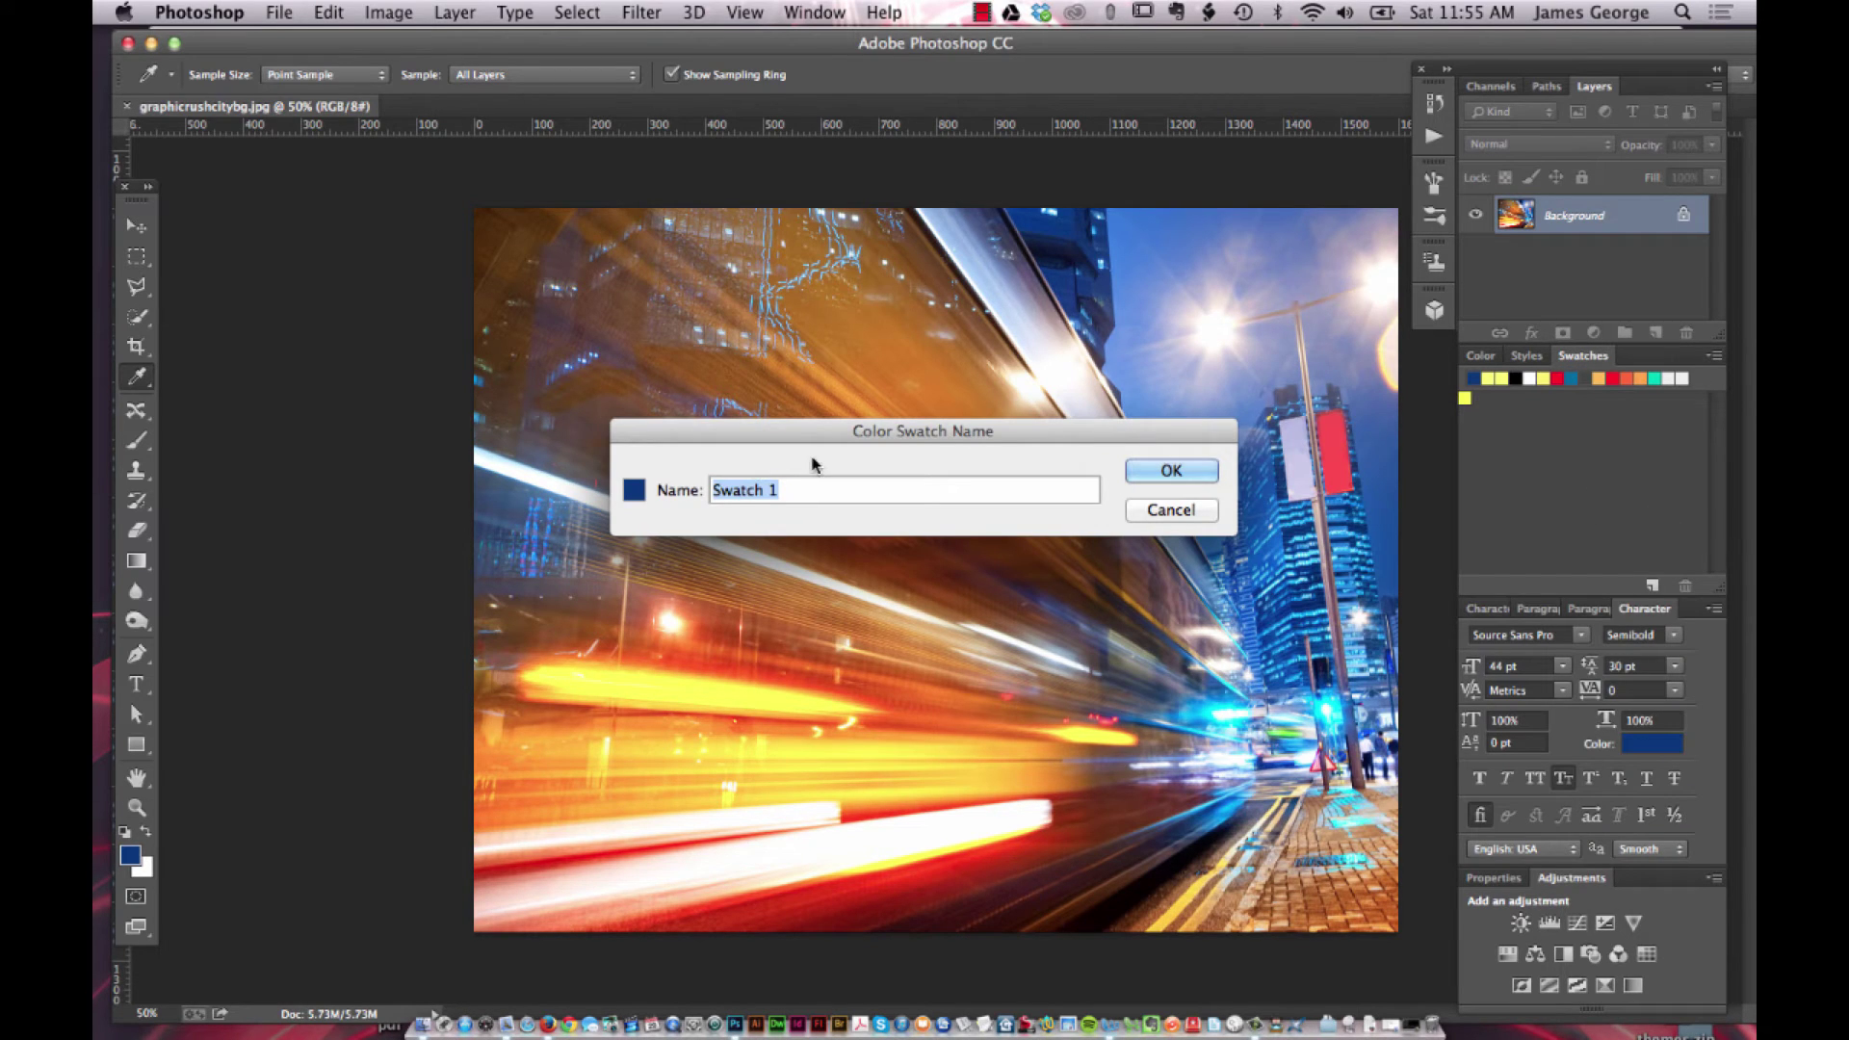
pyautogui.write('Night Blue')
pyautogui.click(1171, 470)
pyautogui.click(1664, 417)
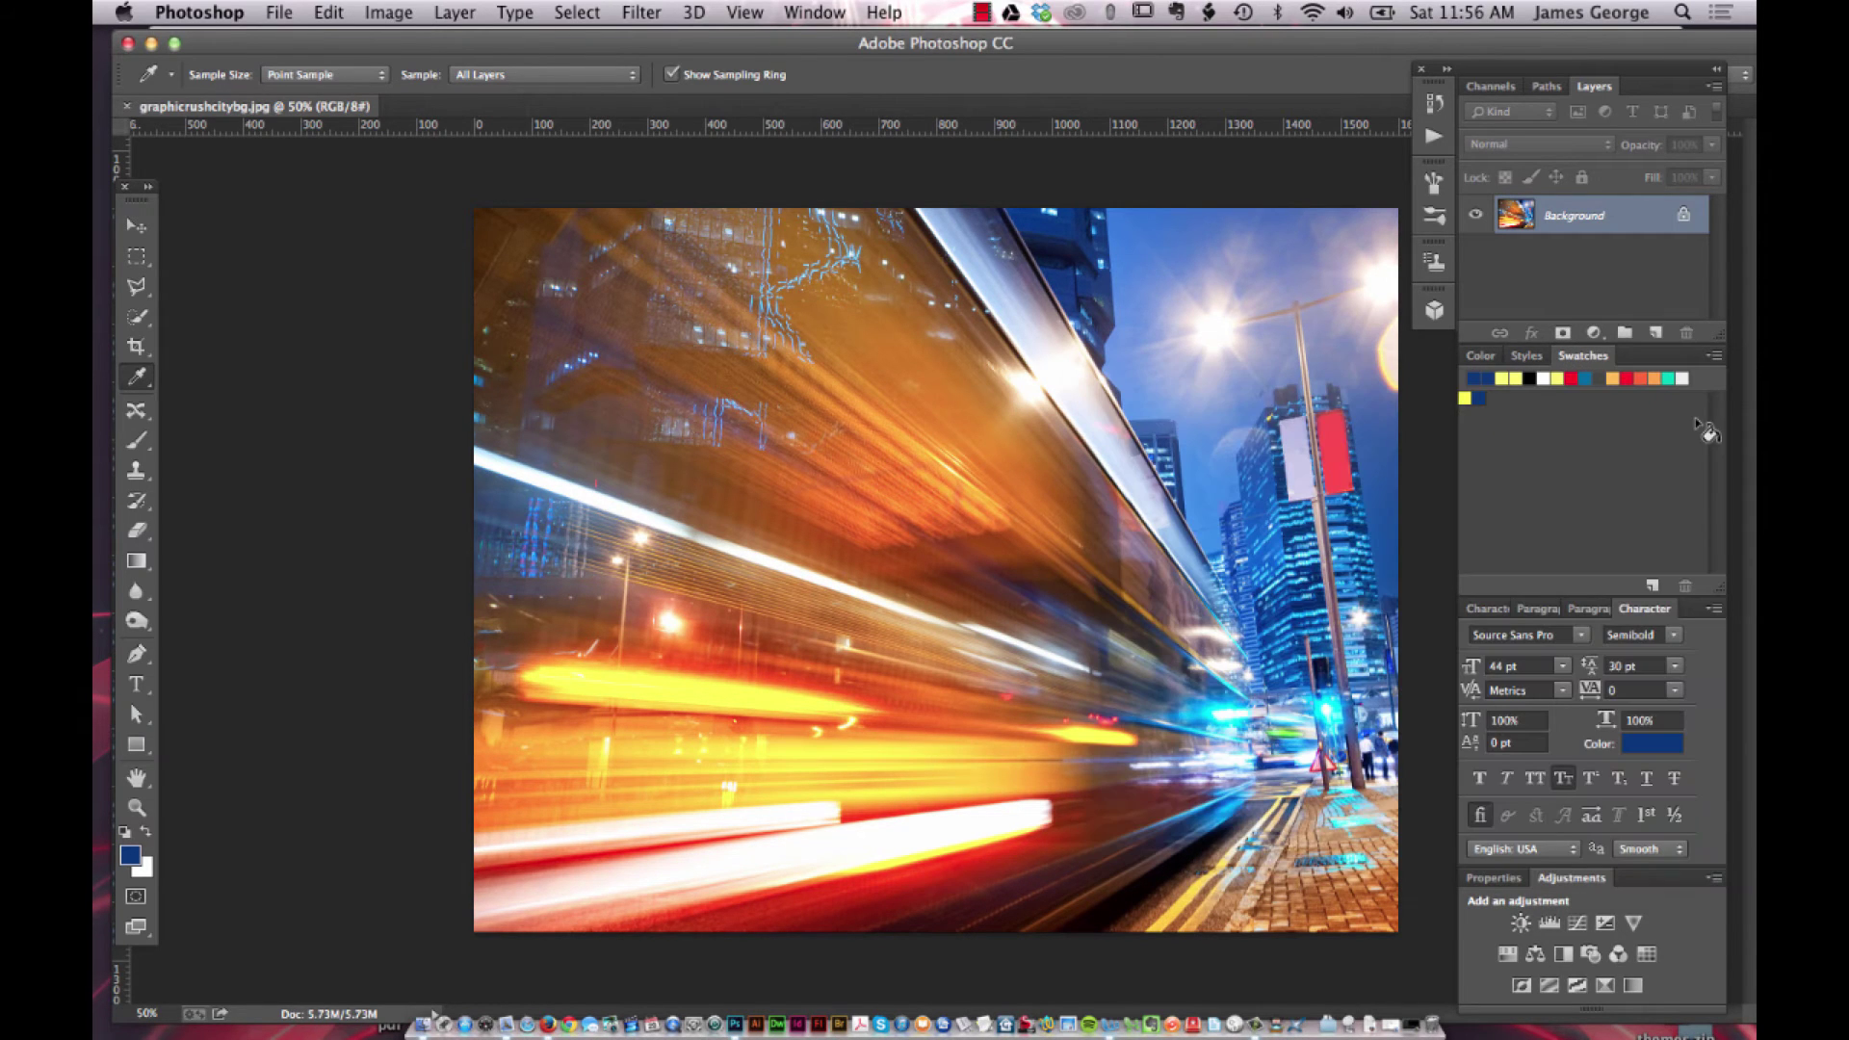
# Sample the red-orange light streak and add it as swatch 'Burnt Orange' (f23805).
pyautogui.click(921, 872)
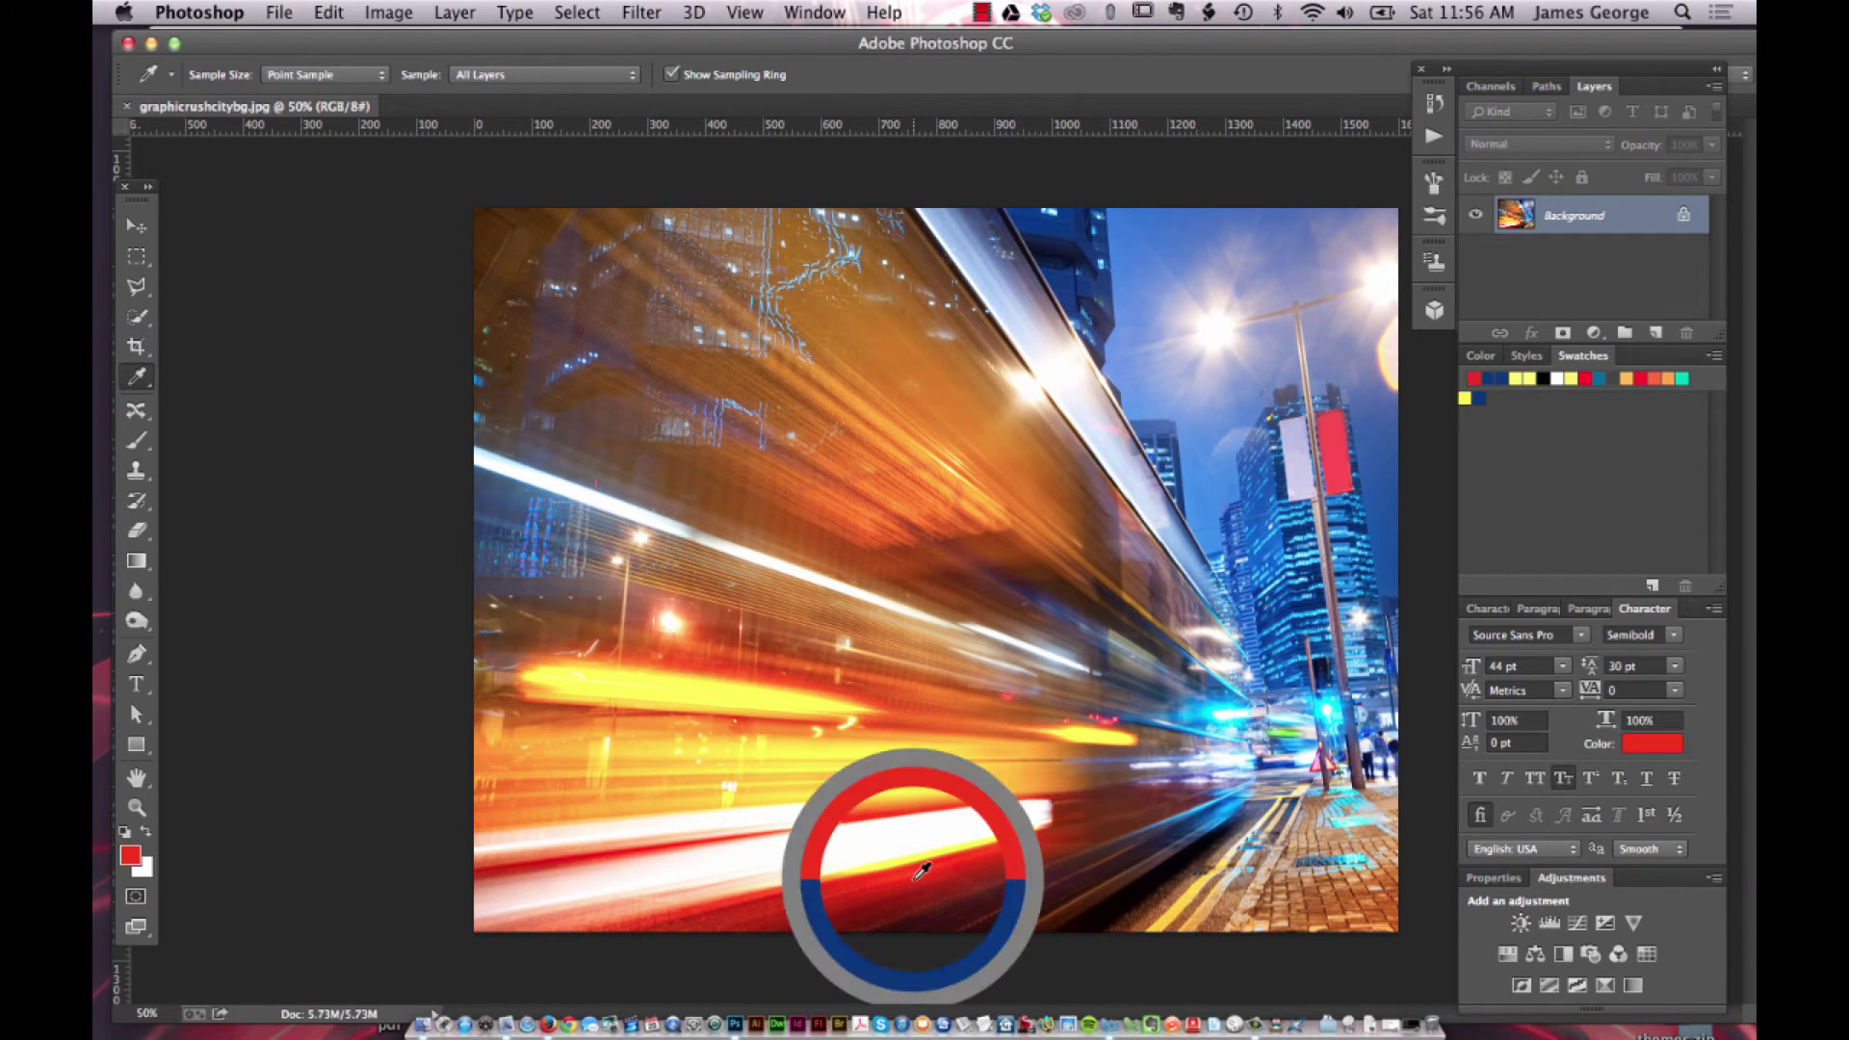
pyautogui.click(130, 854)
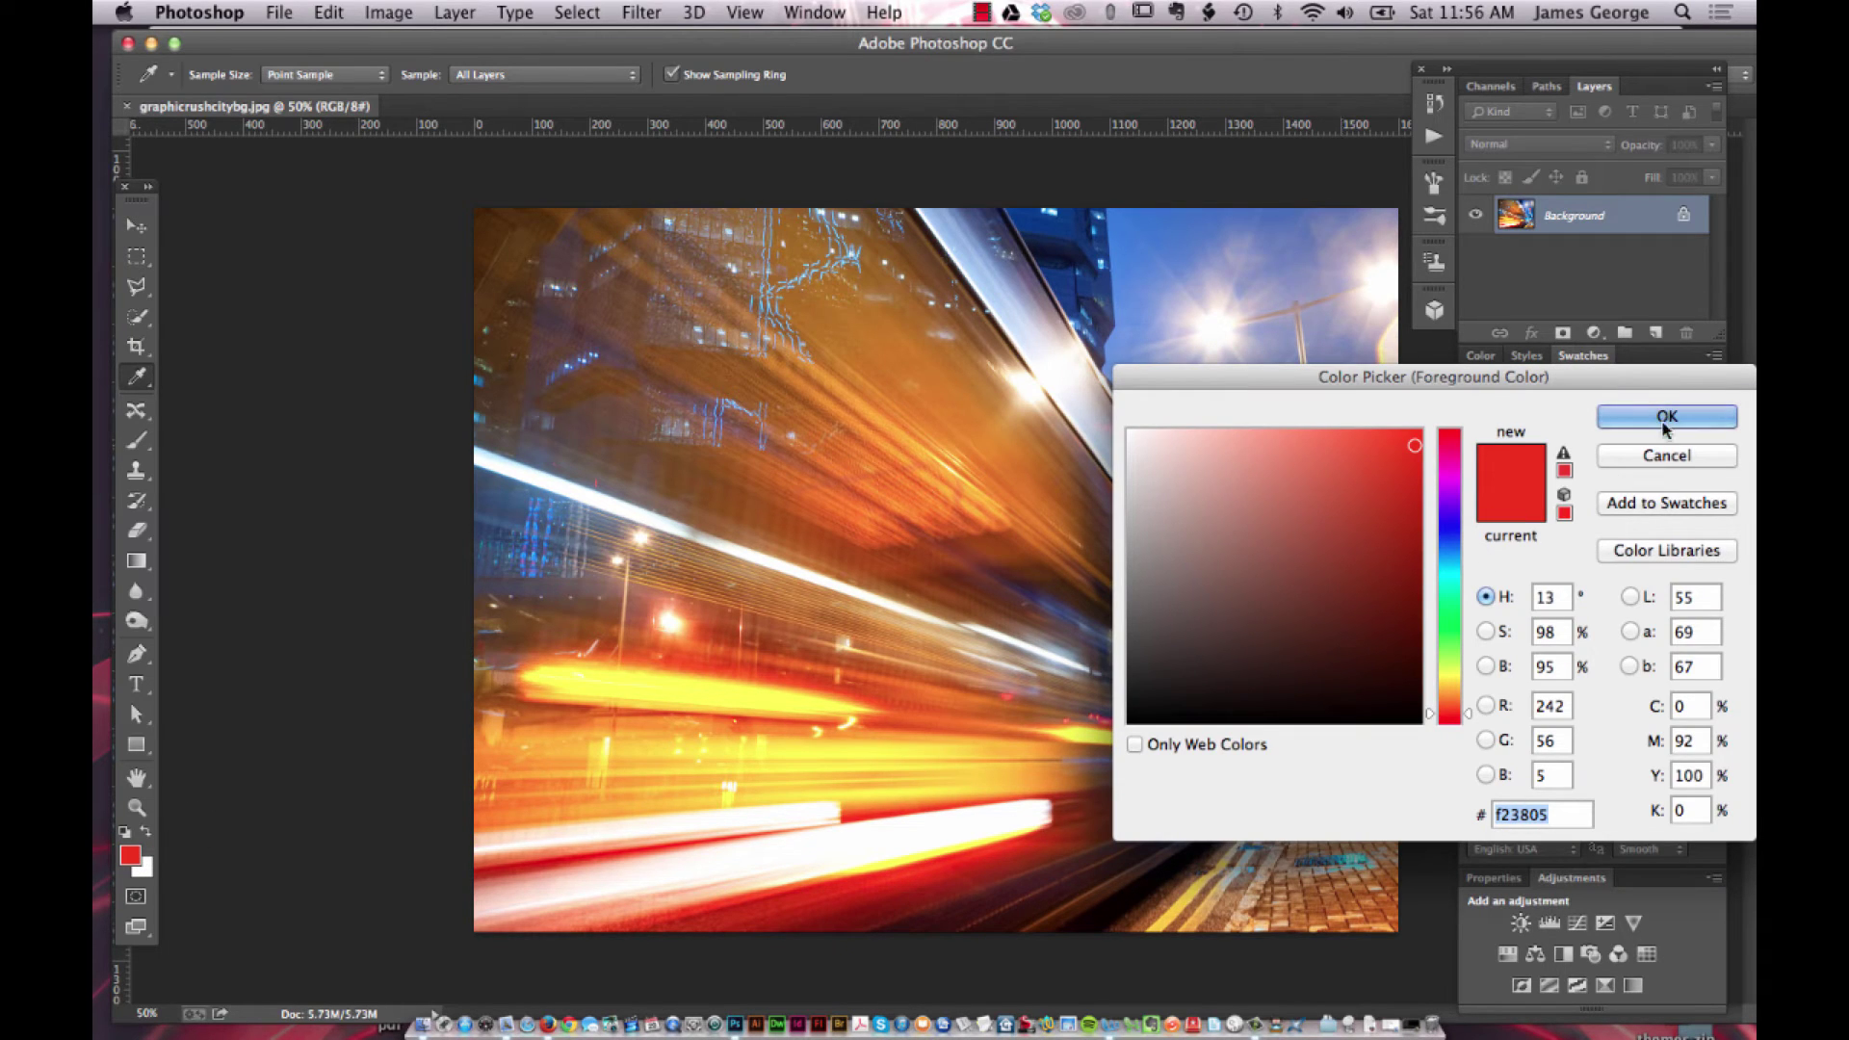
pyautogui.click(1664, 502)
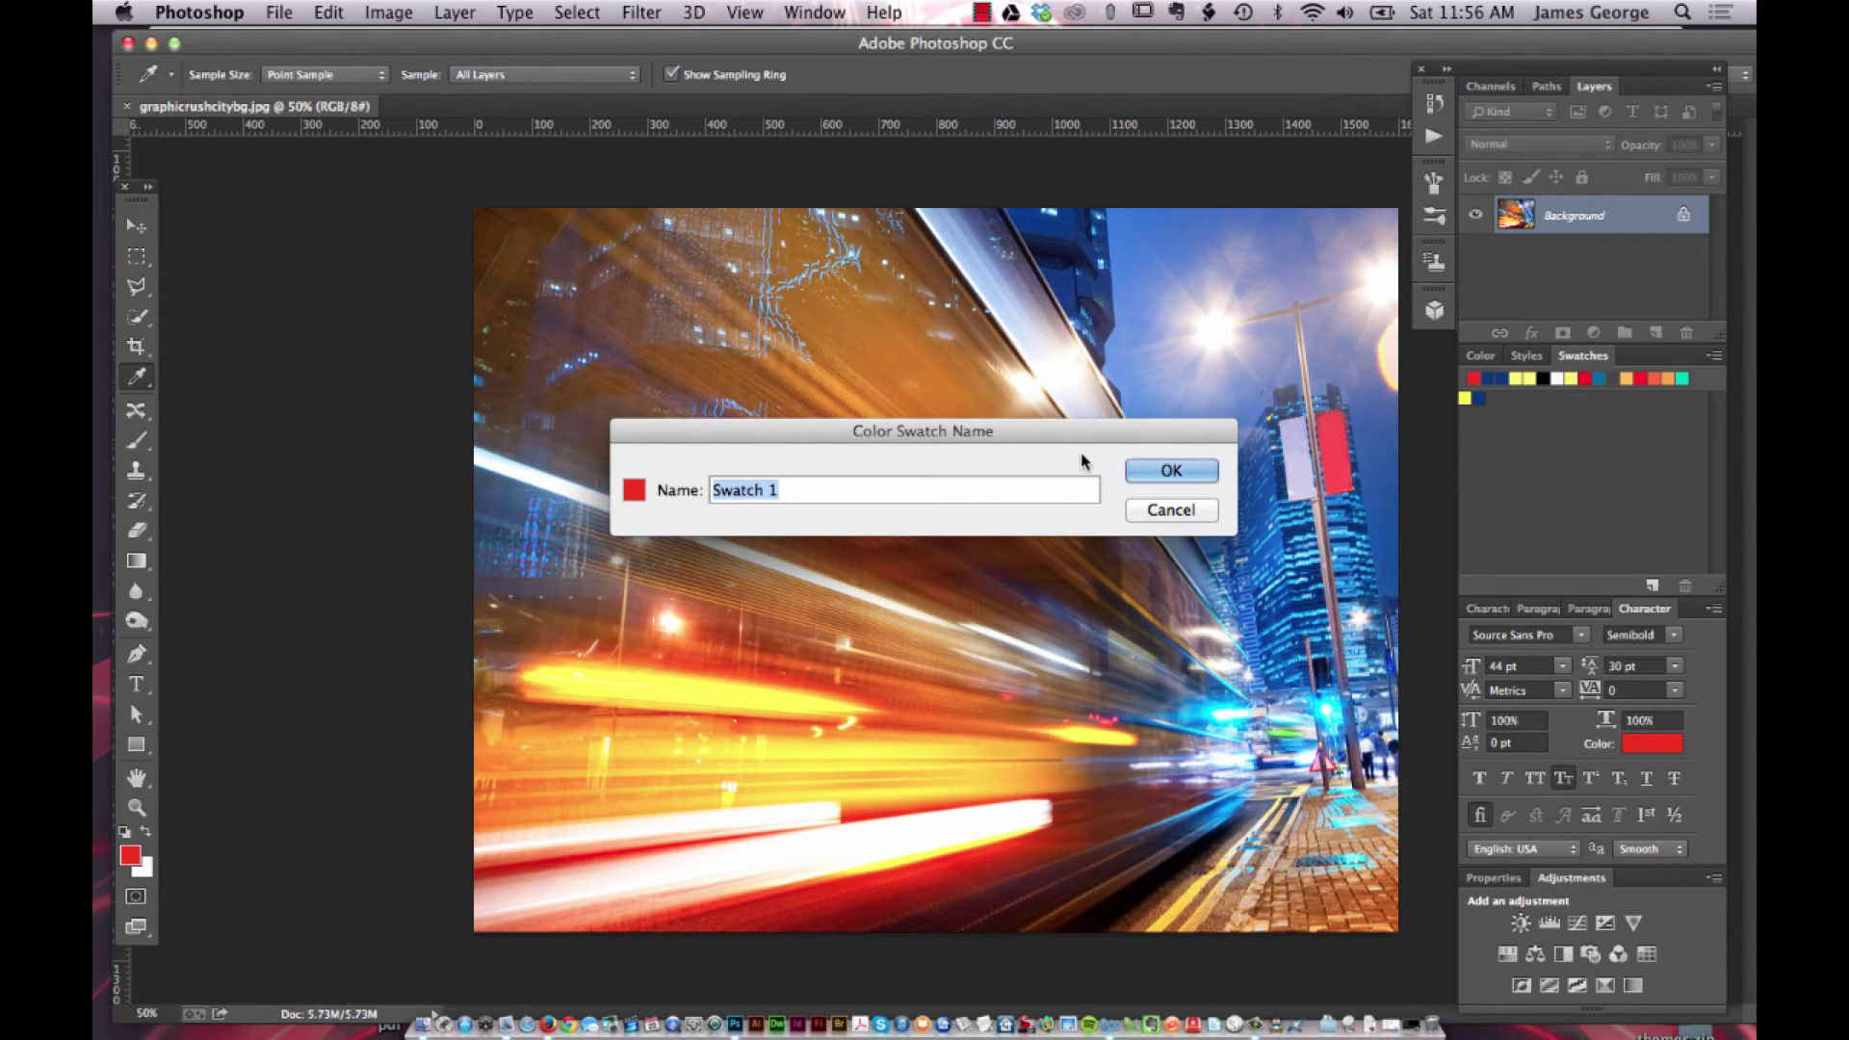
pyautogui.write('Burnt Orange')
pyautogui.click(1192, 475)
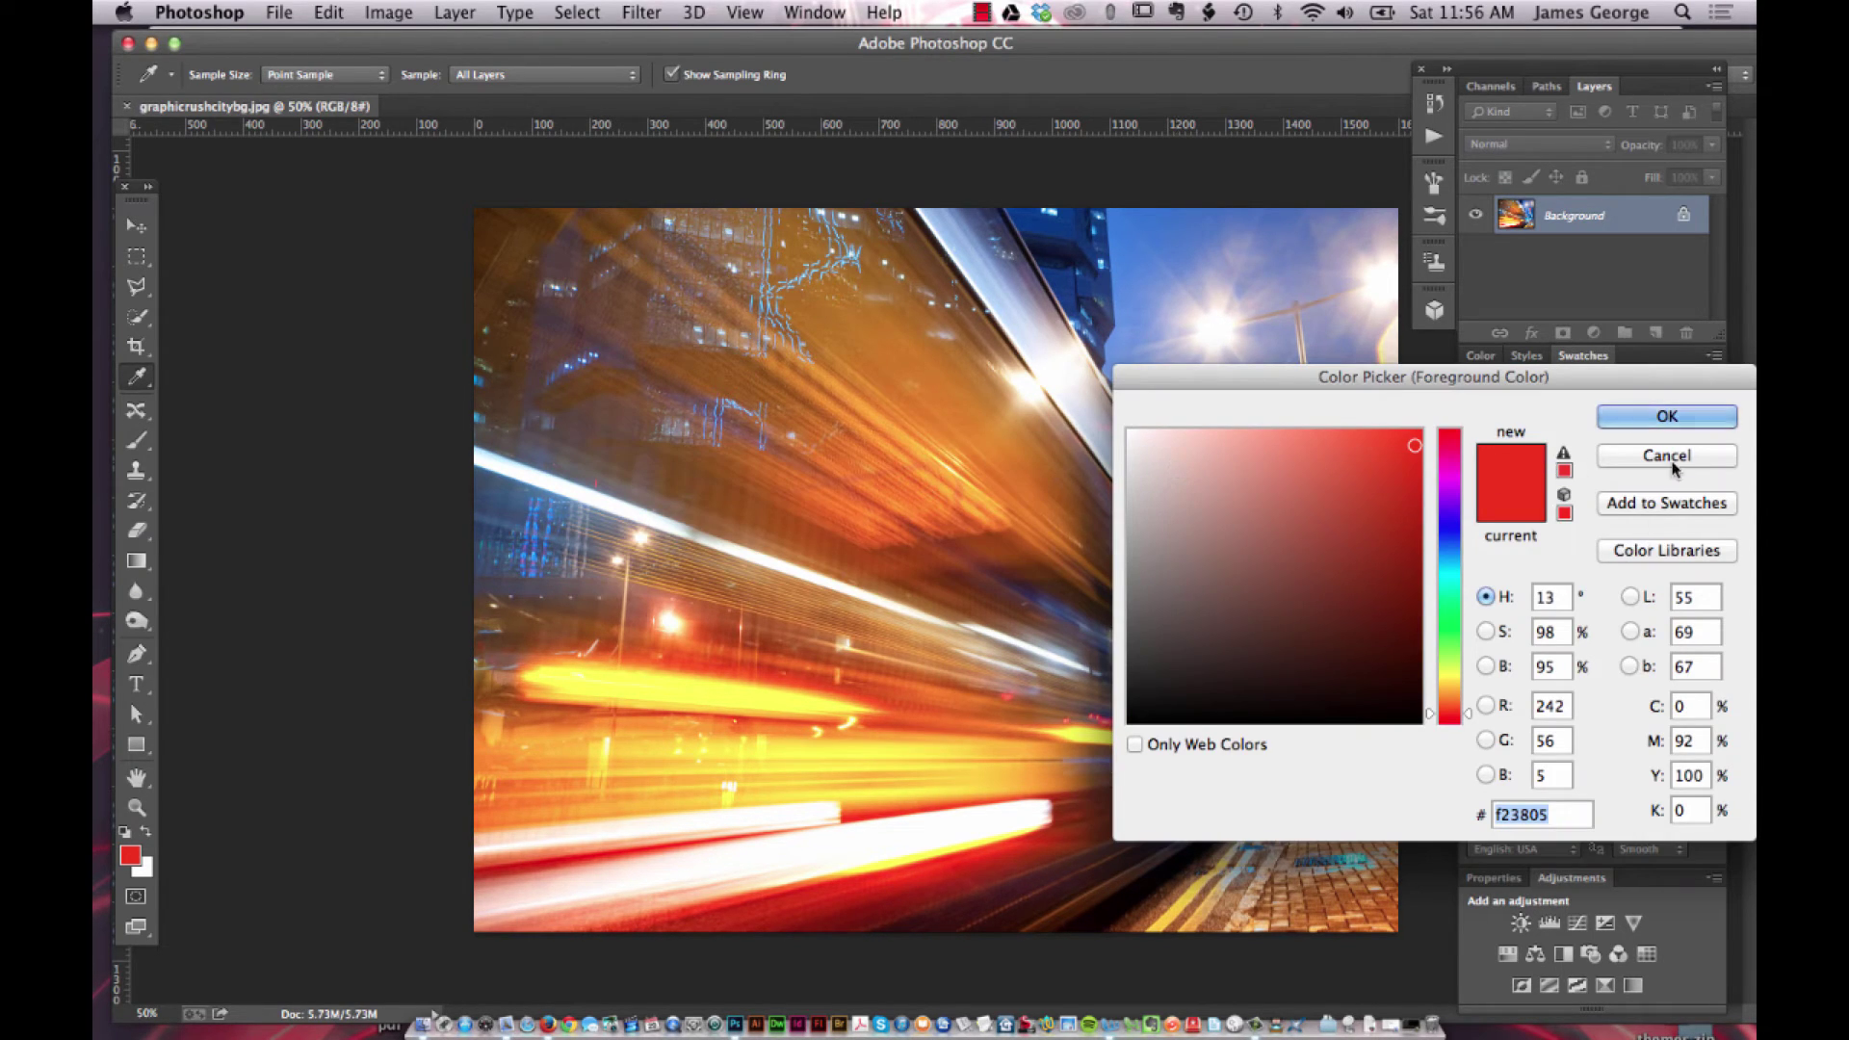
pyautogui.click(1674, 423)
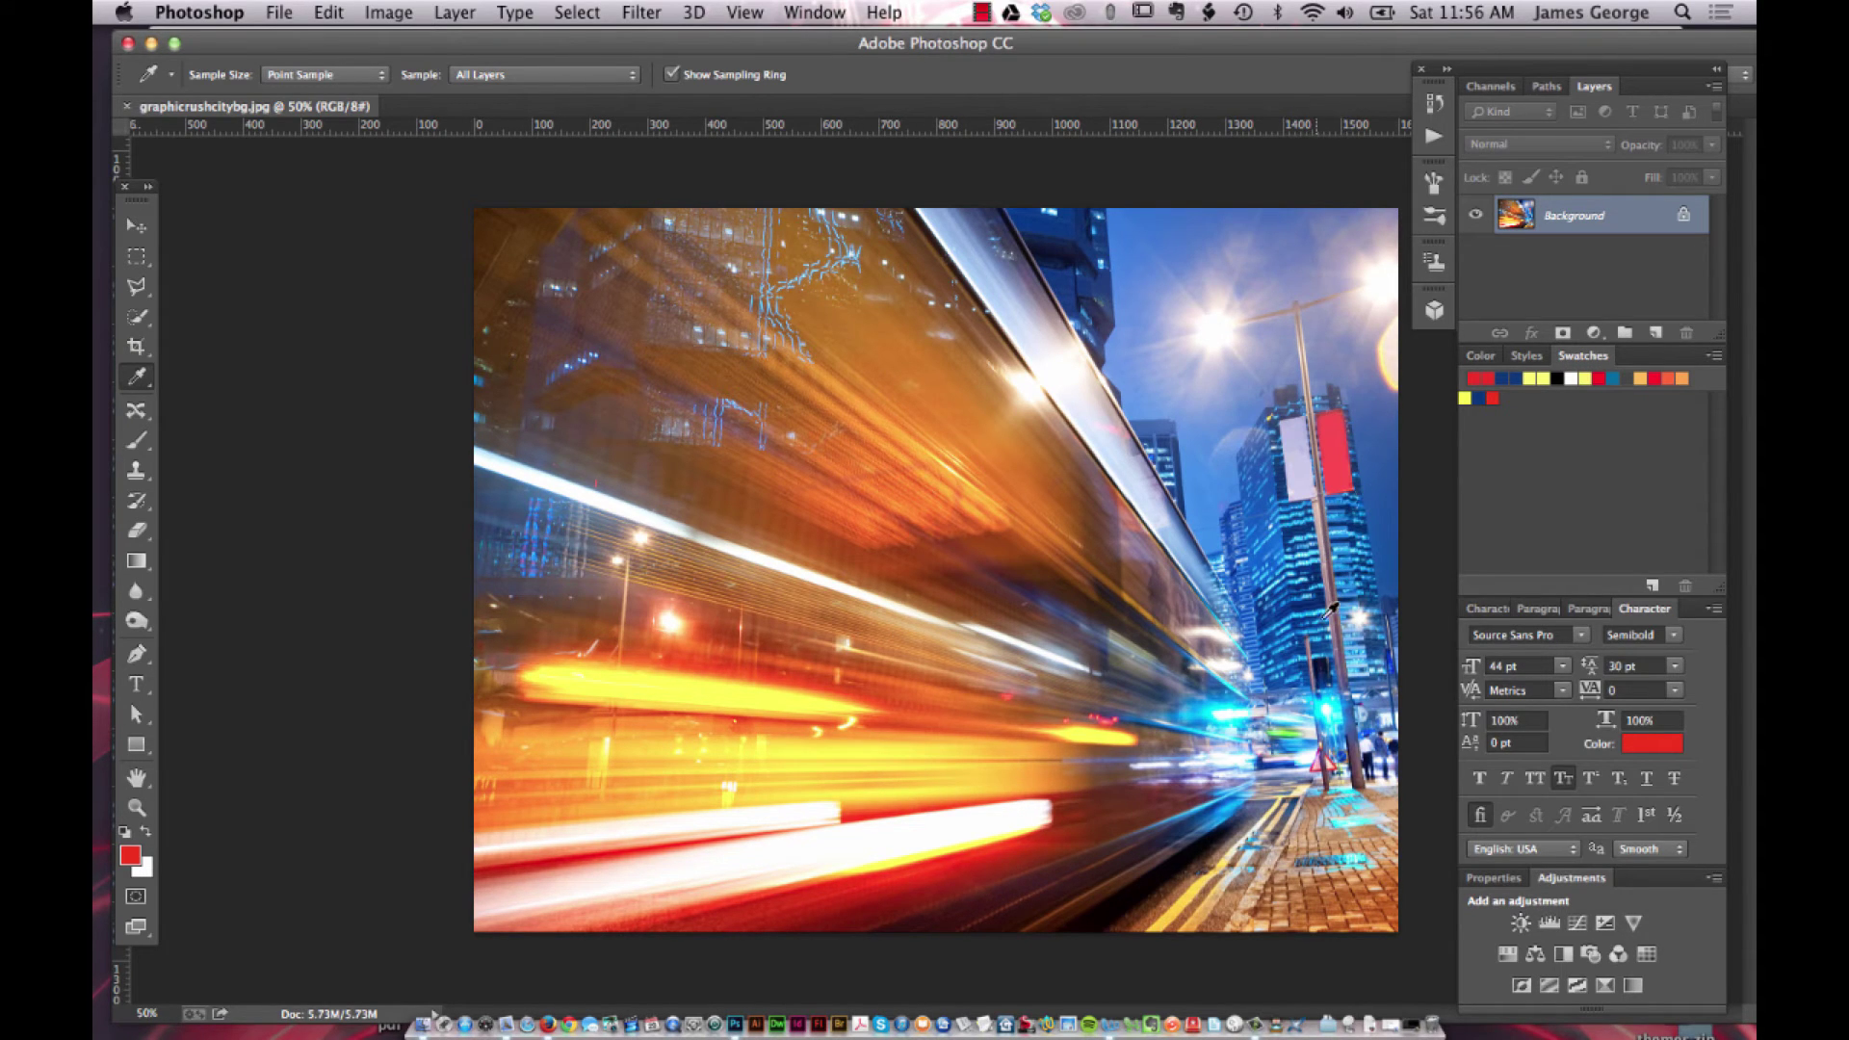
# Sample the cyan city-light glow and add it as swatch 'Light Blue' (06faff).
pyautogui.click(1334, 695)
pyautogui.moveTo(1337, 689); pyautogui.dragTo(1337, 691)
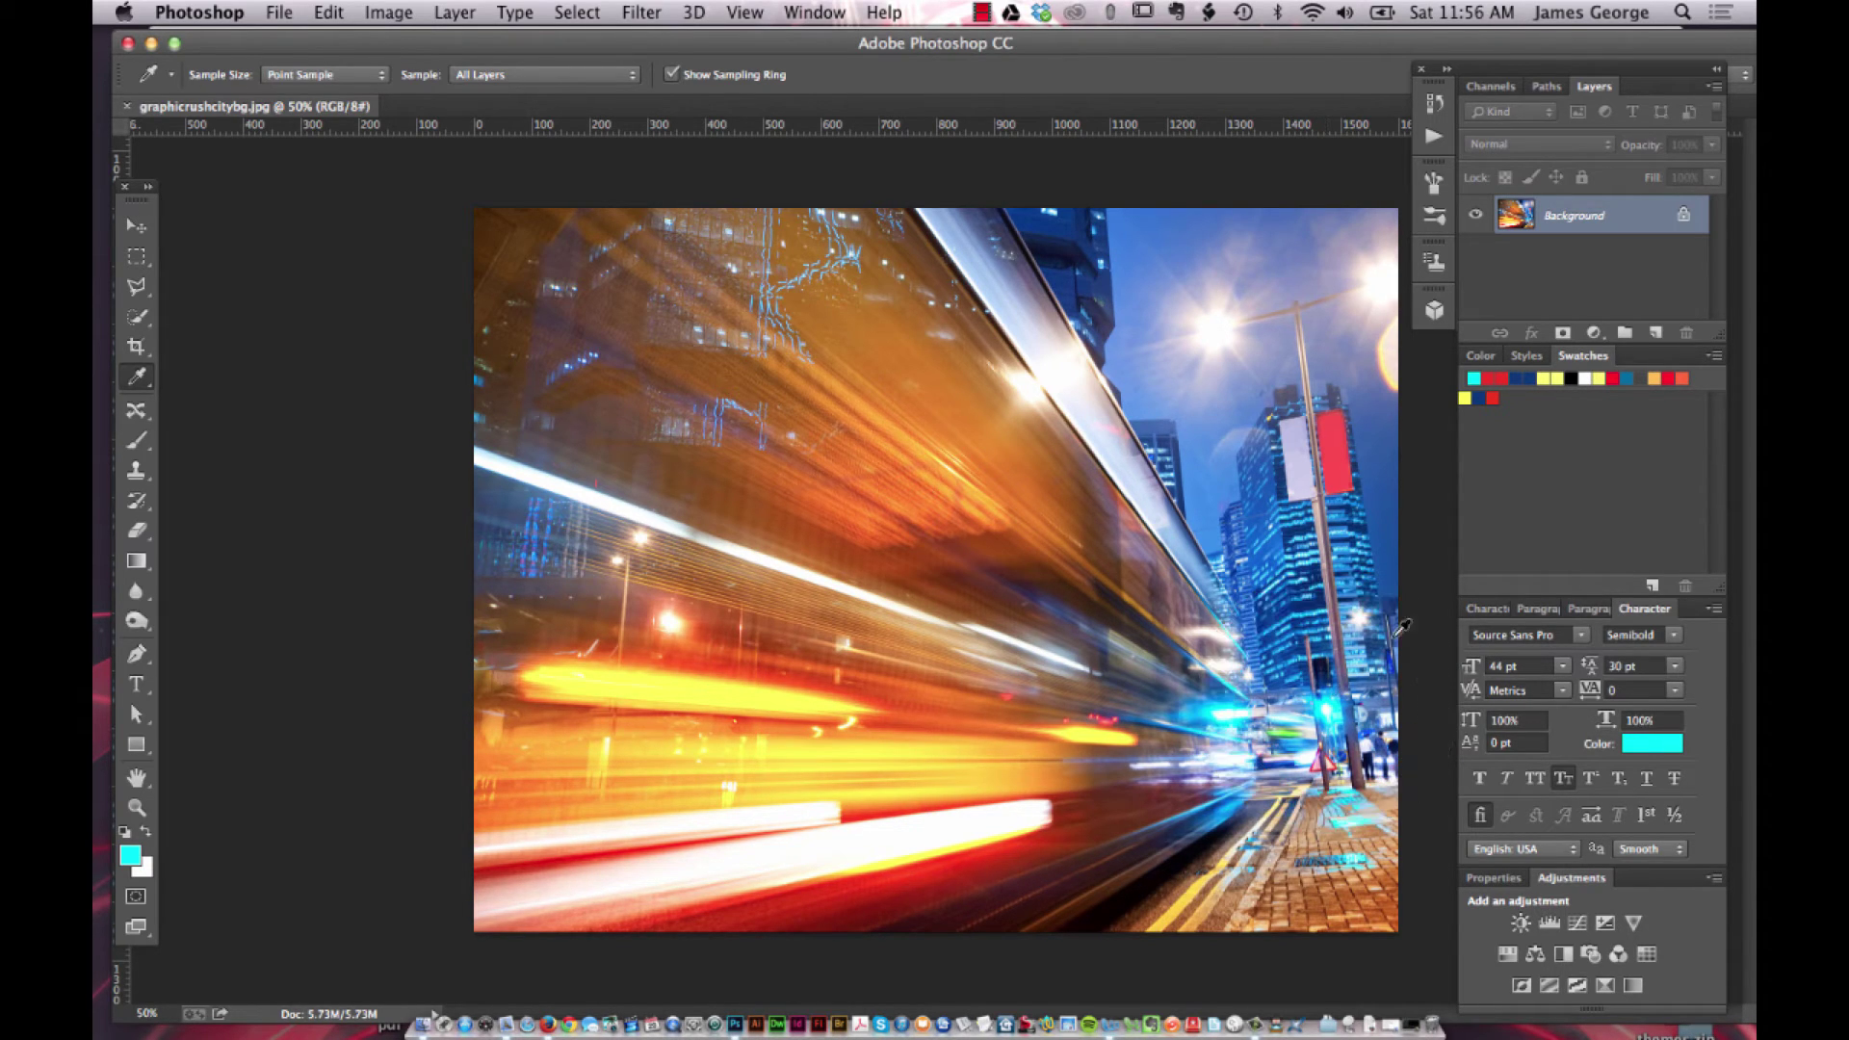
pyautogui.click(131, 857)
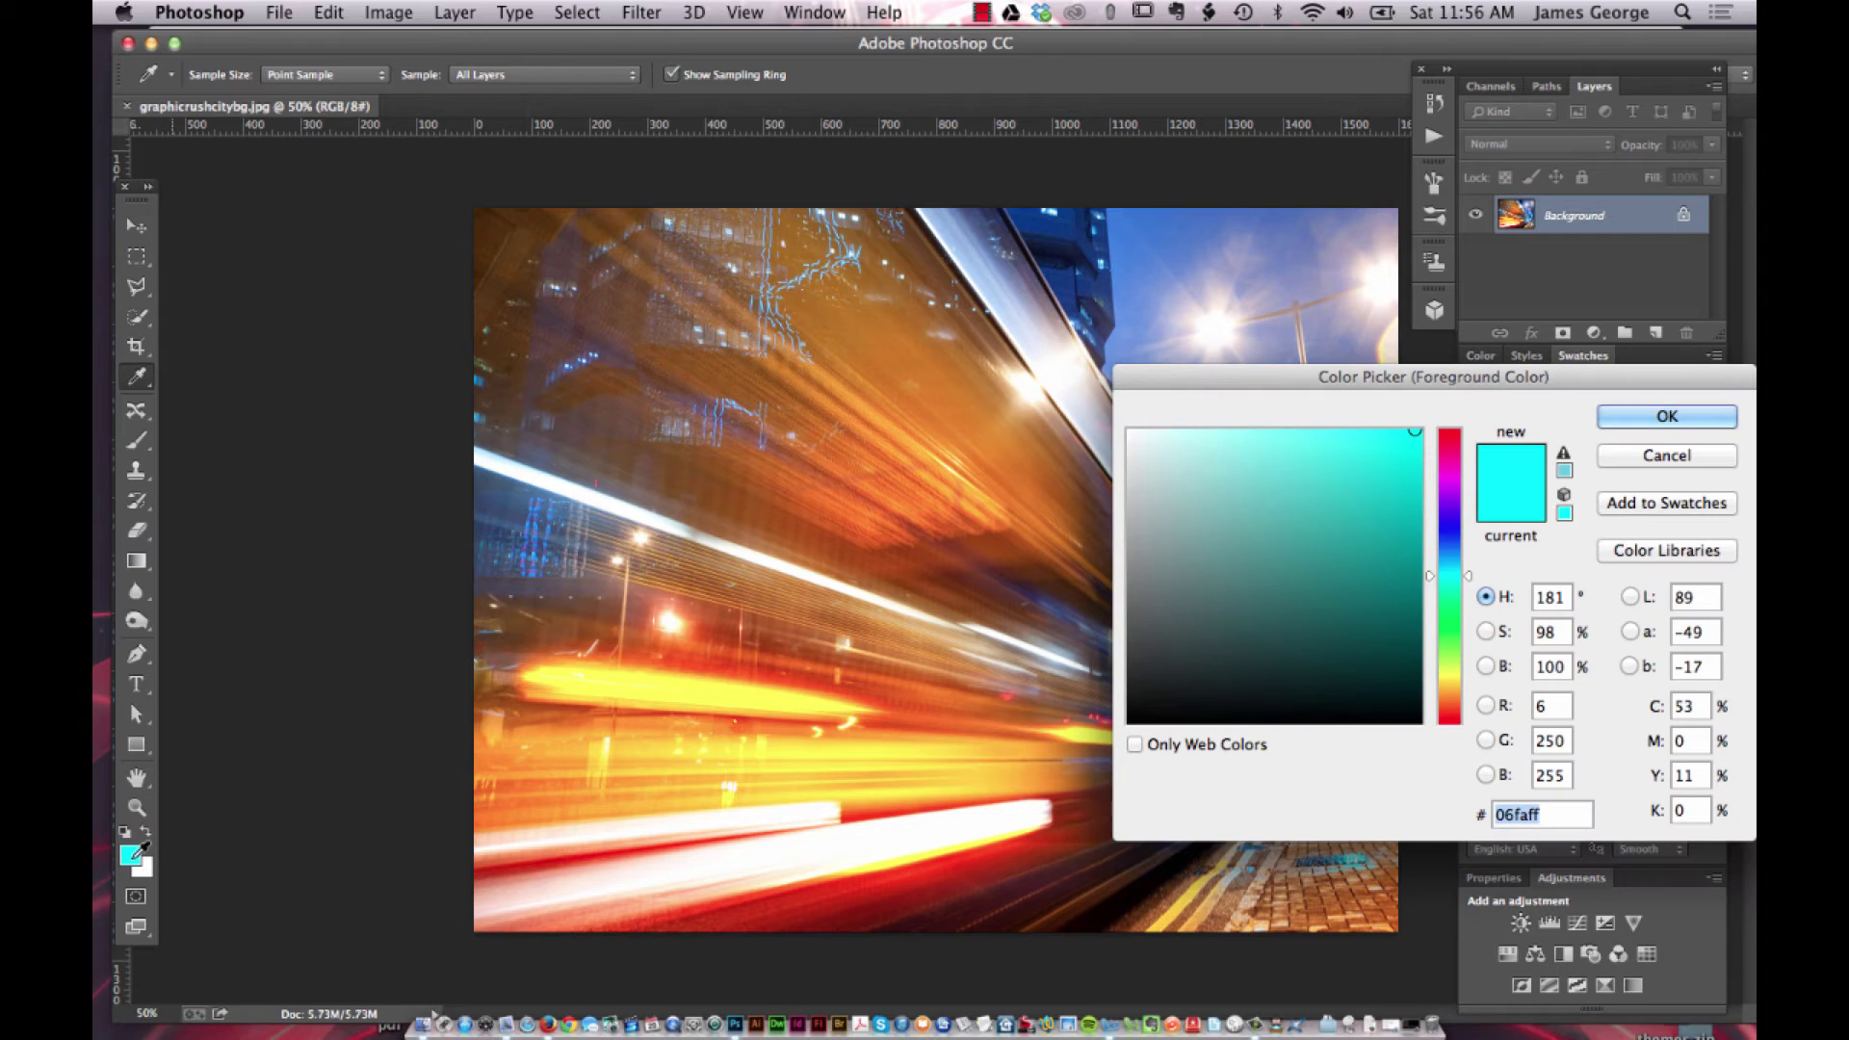
pyautogui.click(1651, 504)
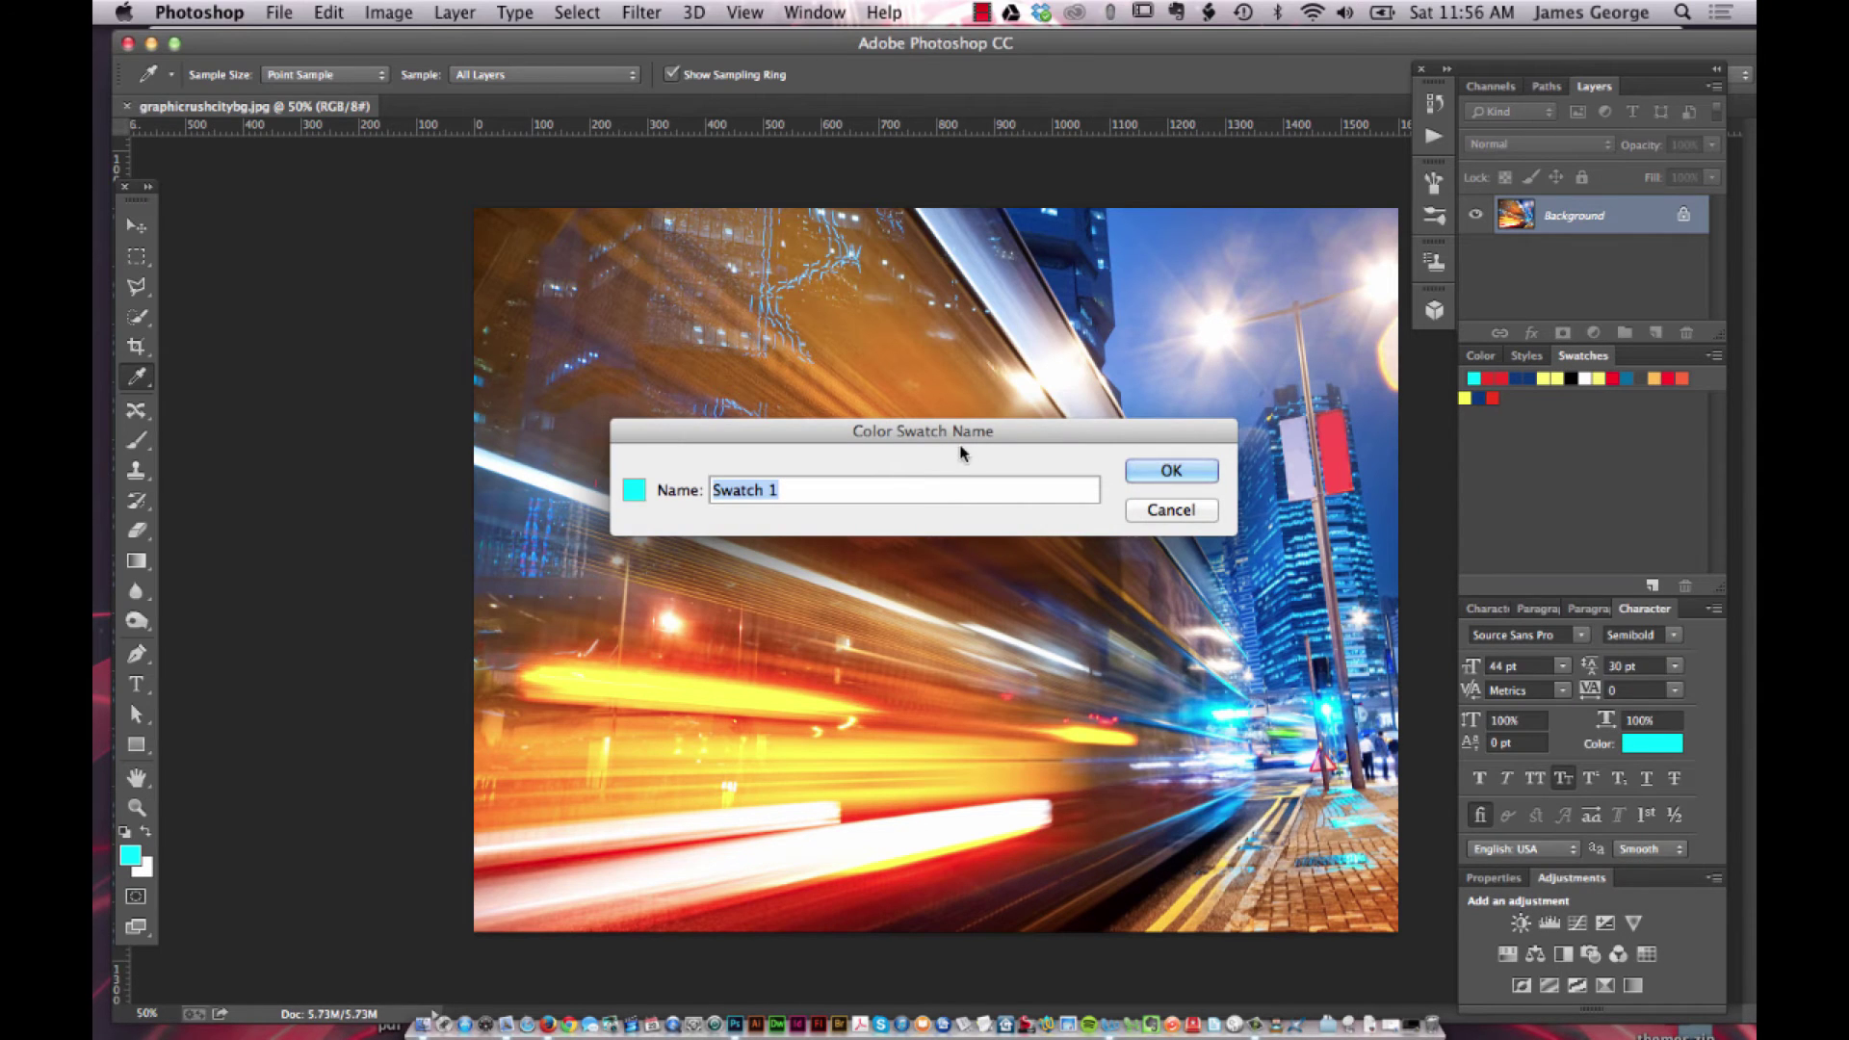
pyautogui.write('Light Blue')
pyautogui.click(1183, 478)
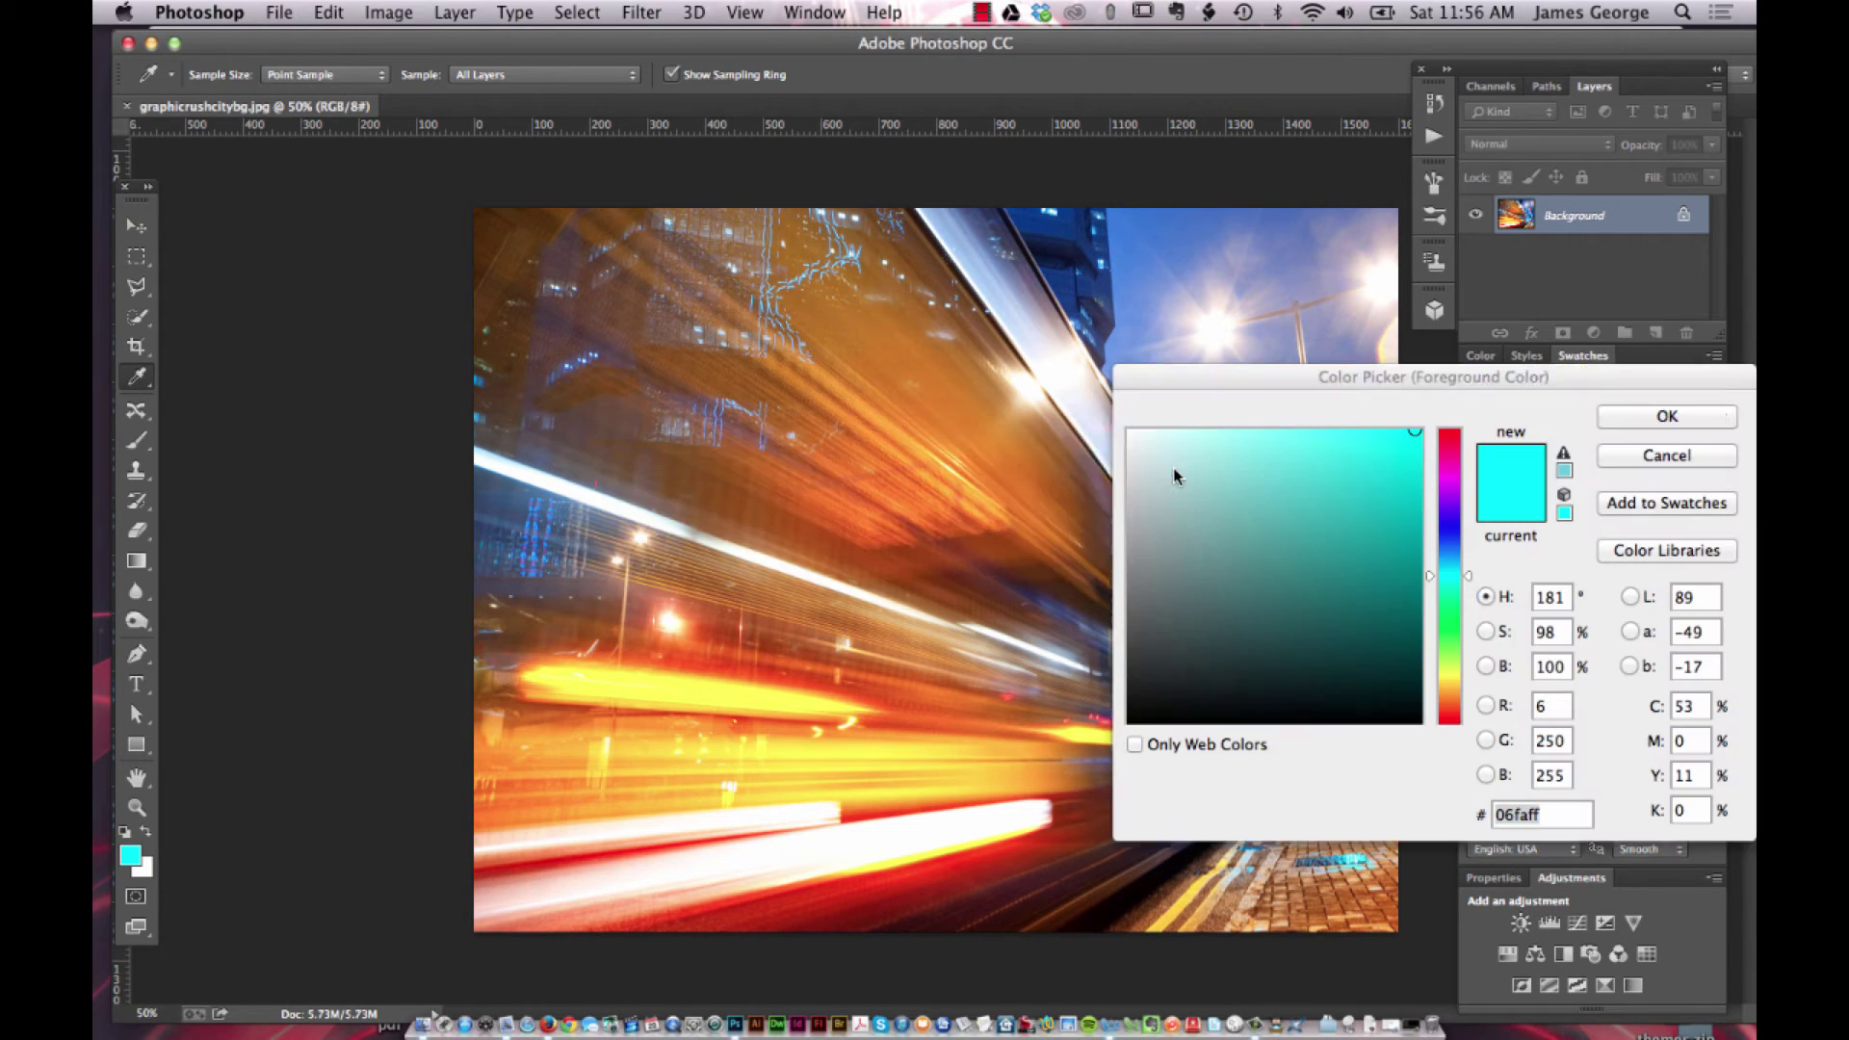
pyautogui.click(1646, 417)
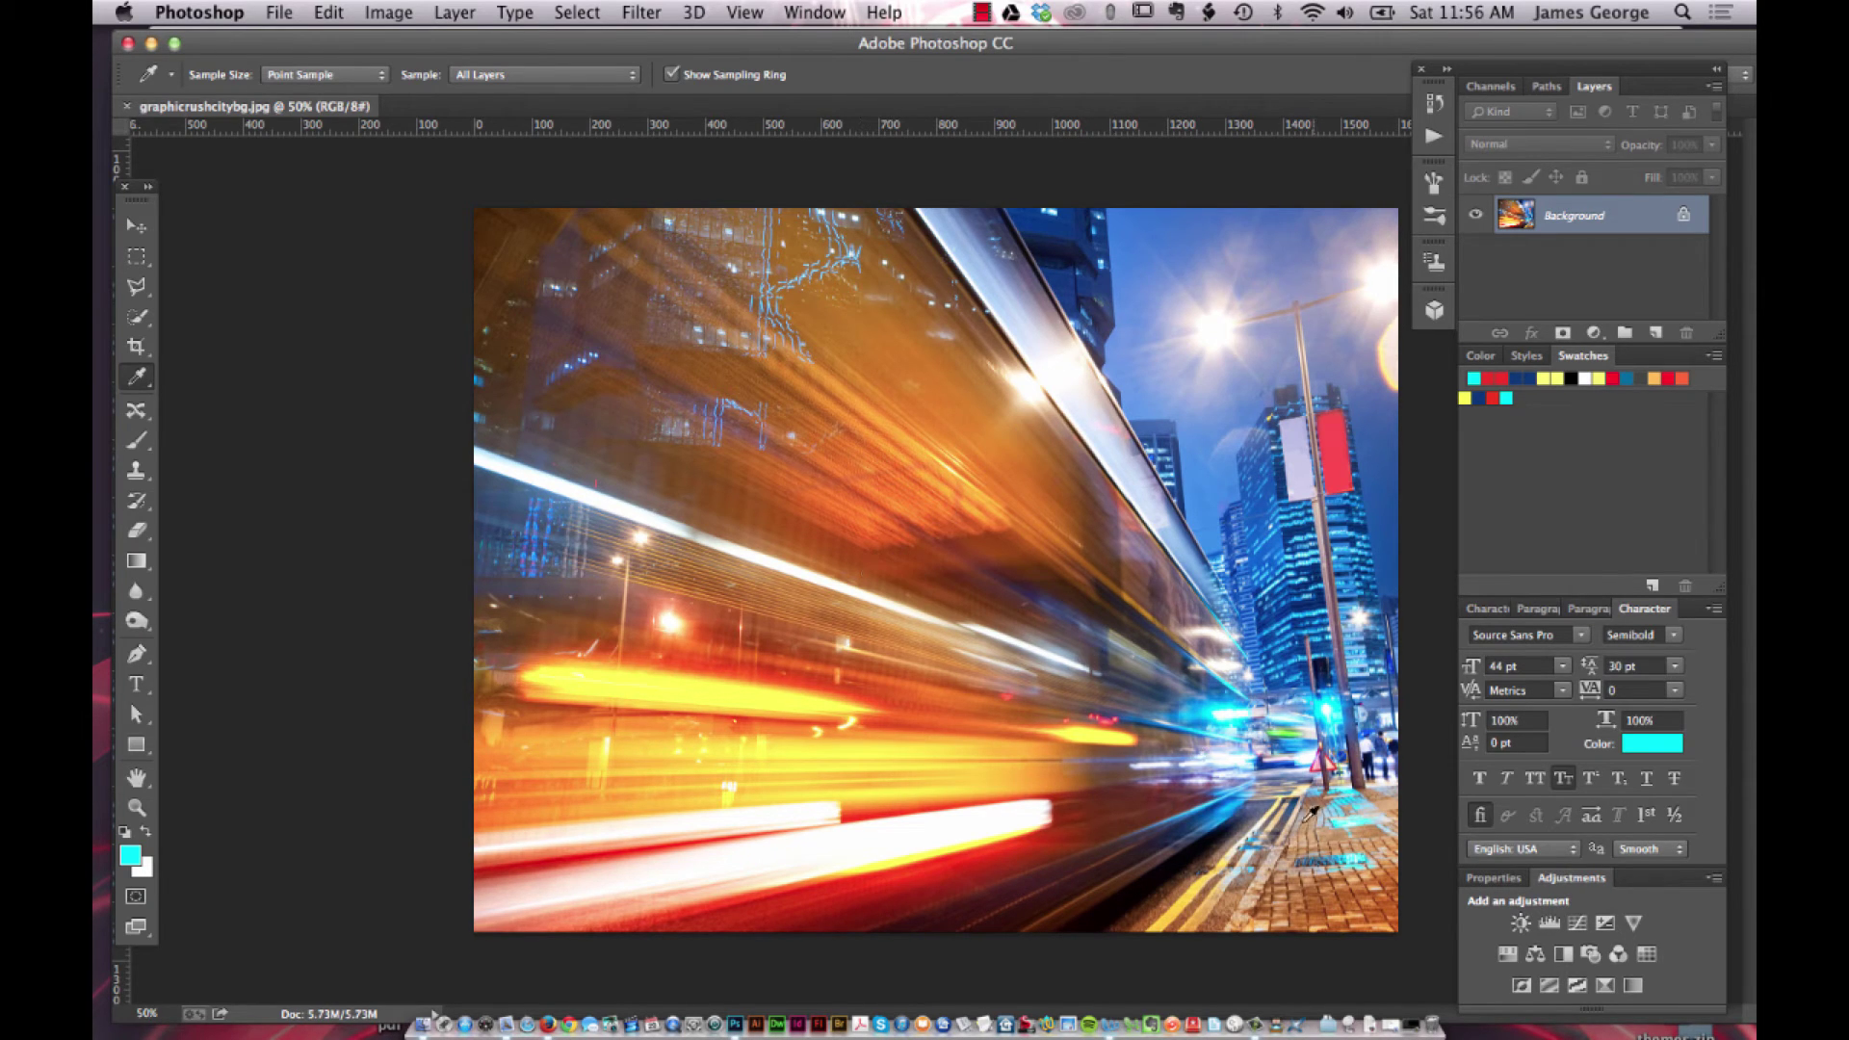
# Sample the brick pavement brown and add it as swatch 'Copper' (b66418).
pyautogui.click(1353, 886)
pyautogui.moveTo(1353, 887); pyautogui.dragTo(1354, 885)
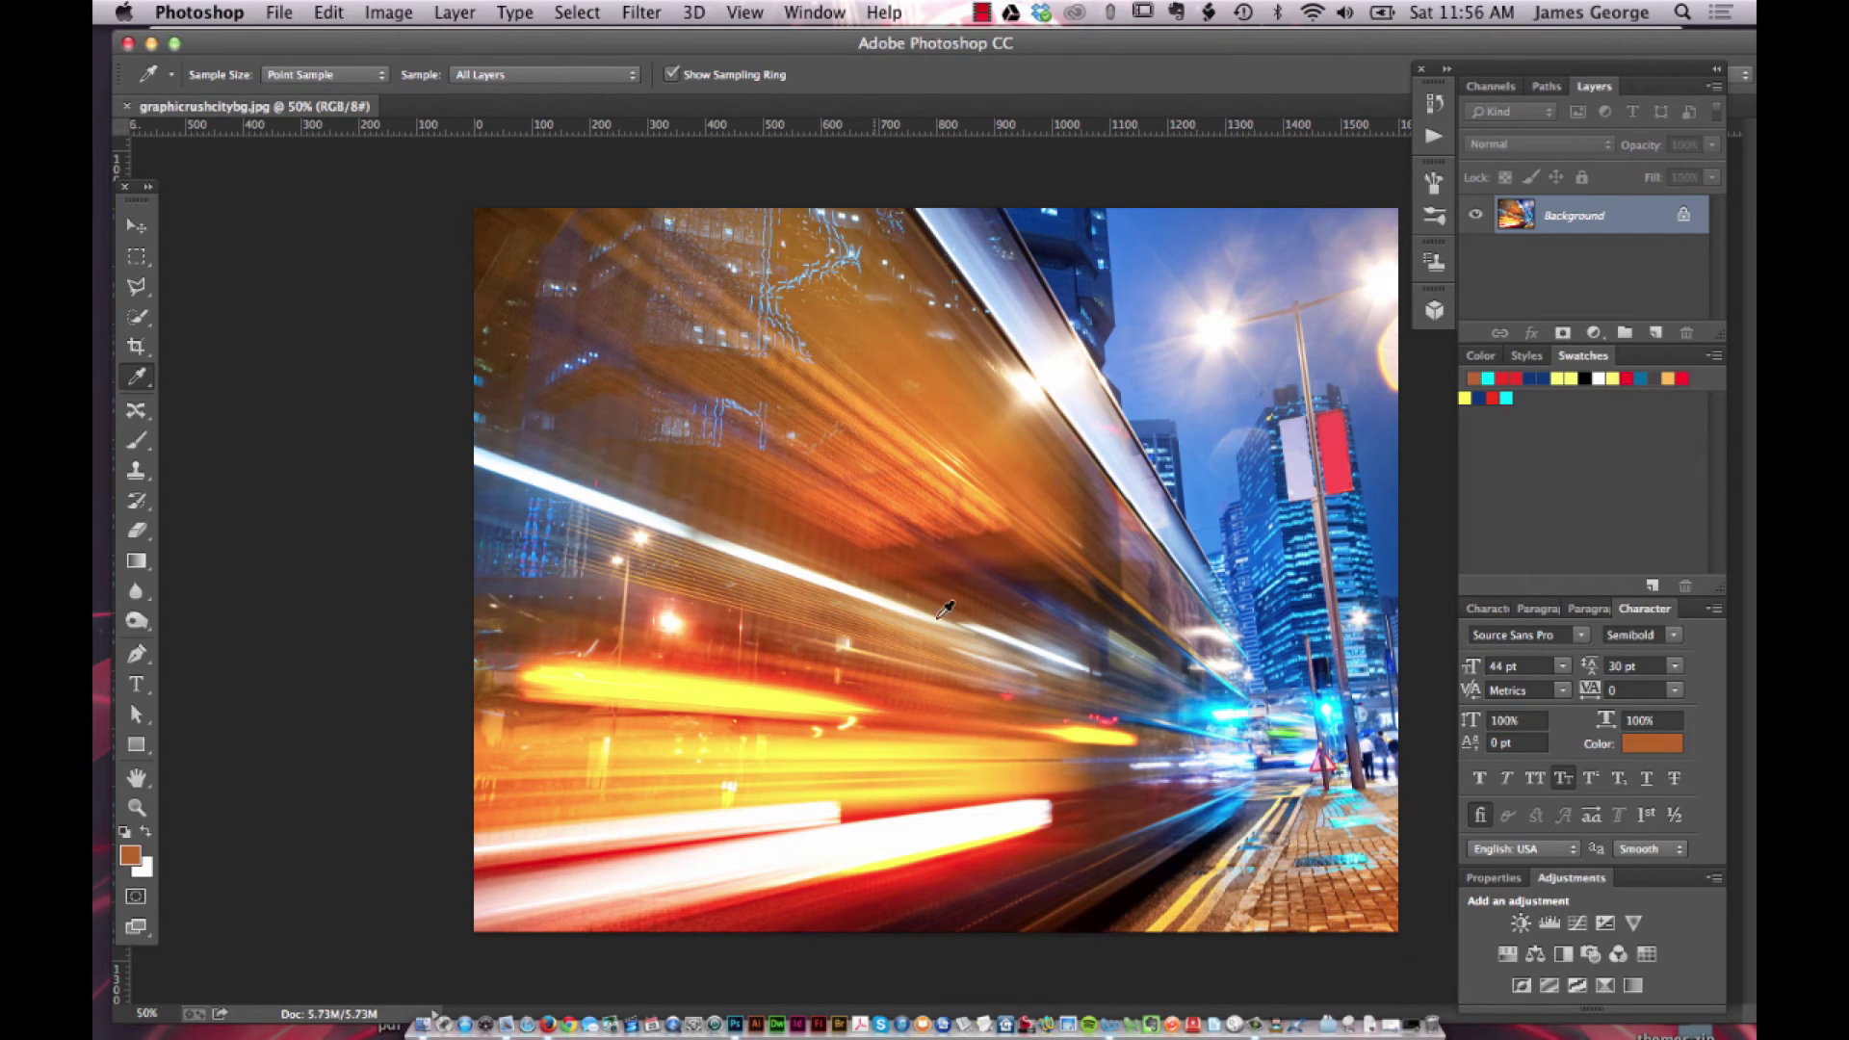
pyautogui.click(130, 854)
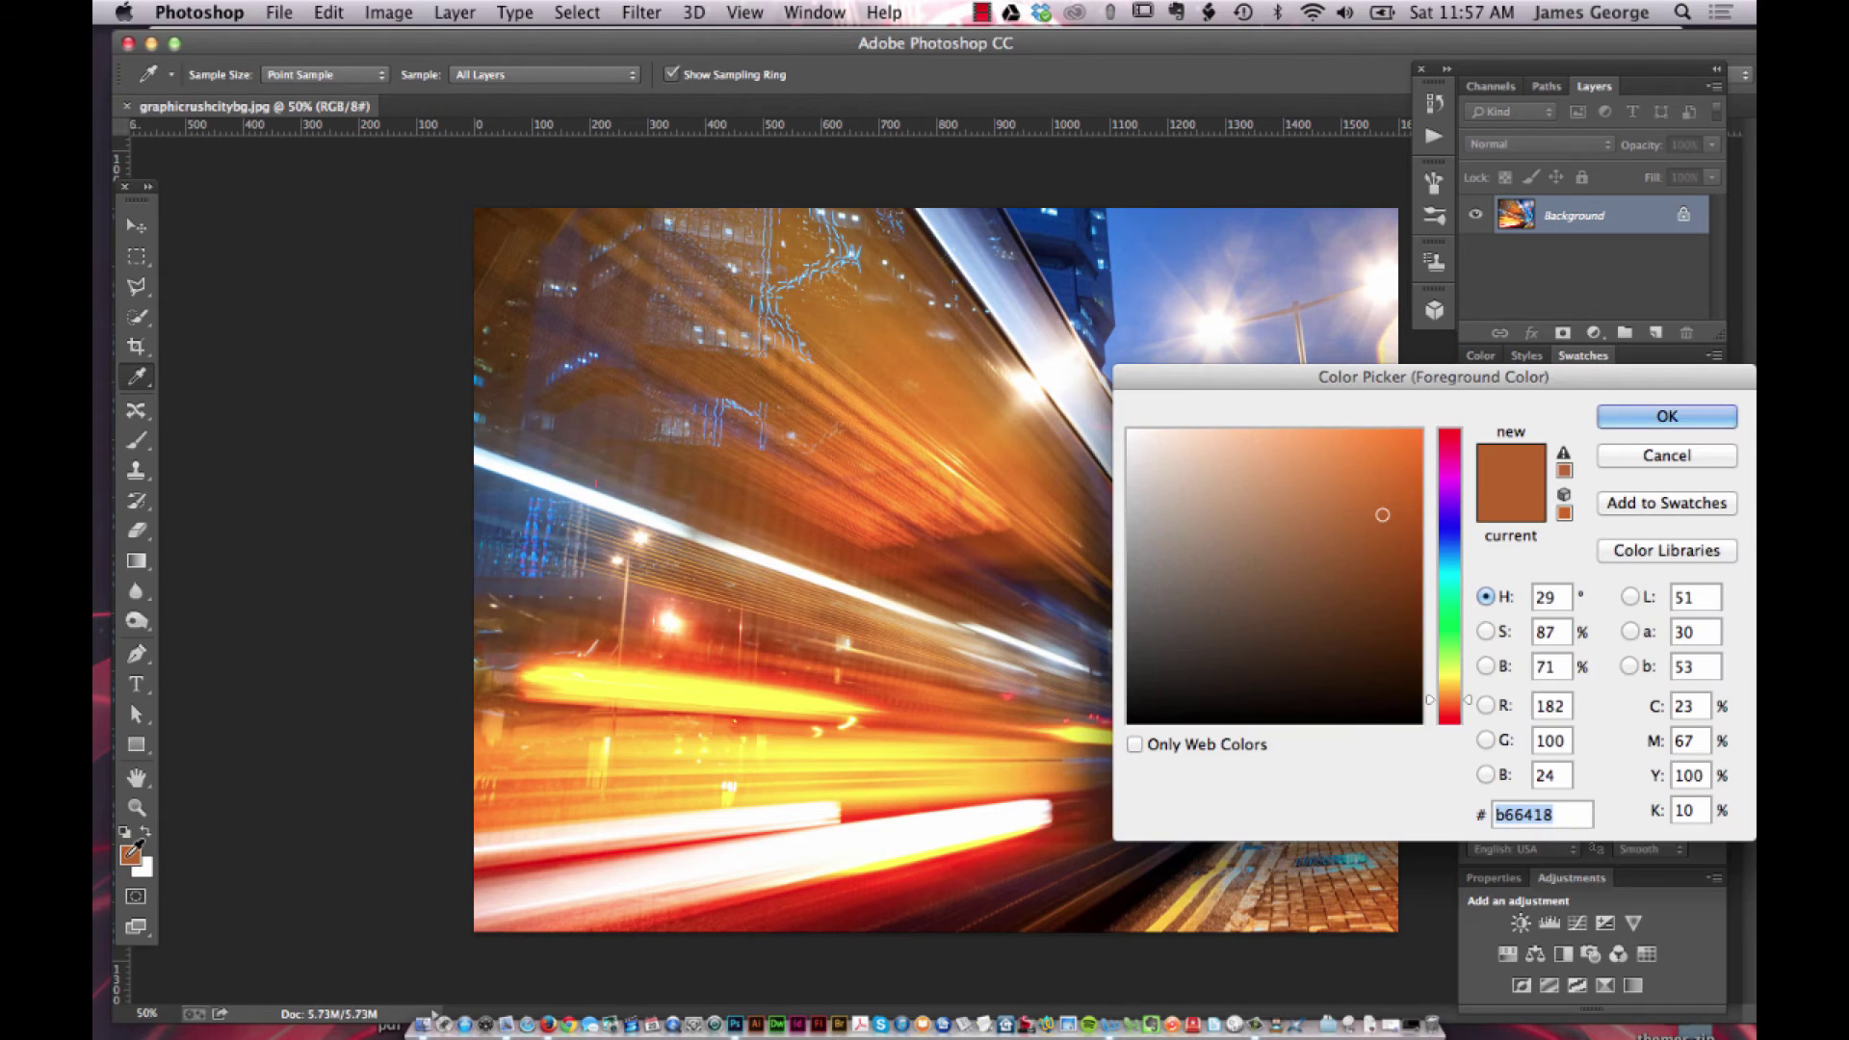
pyautogui.click(1667, 503)
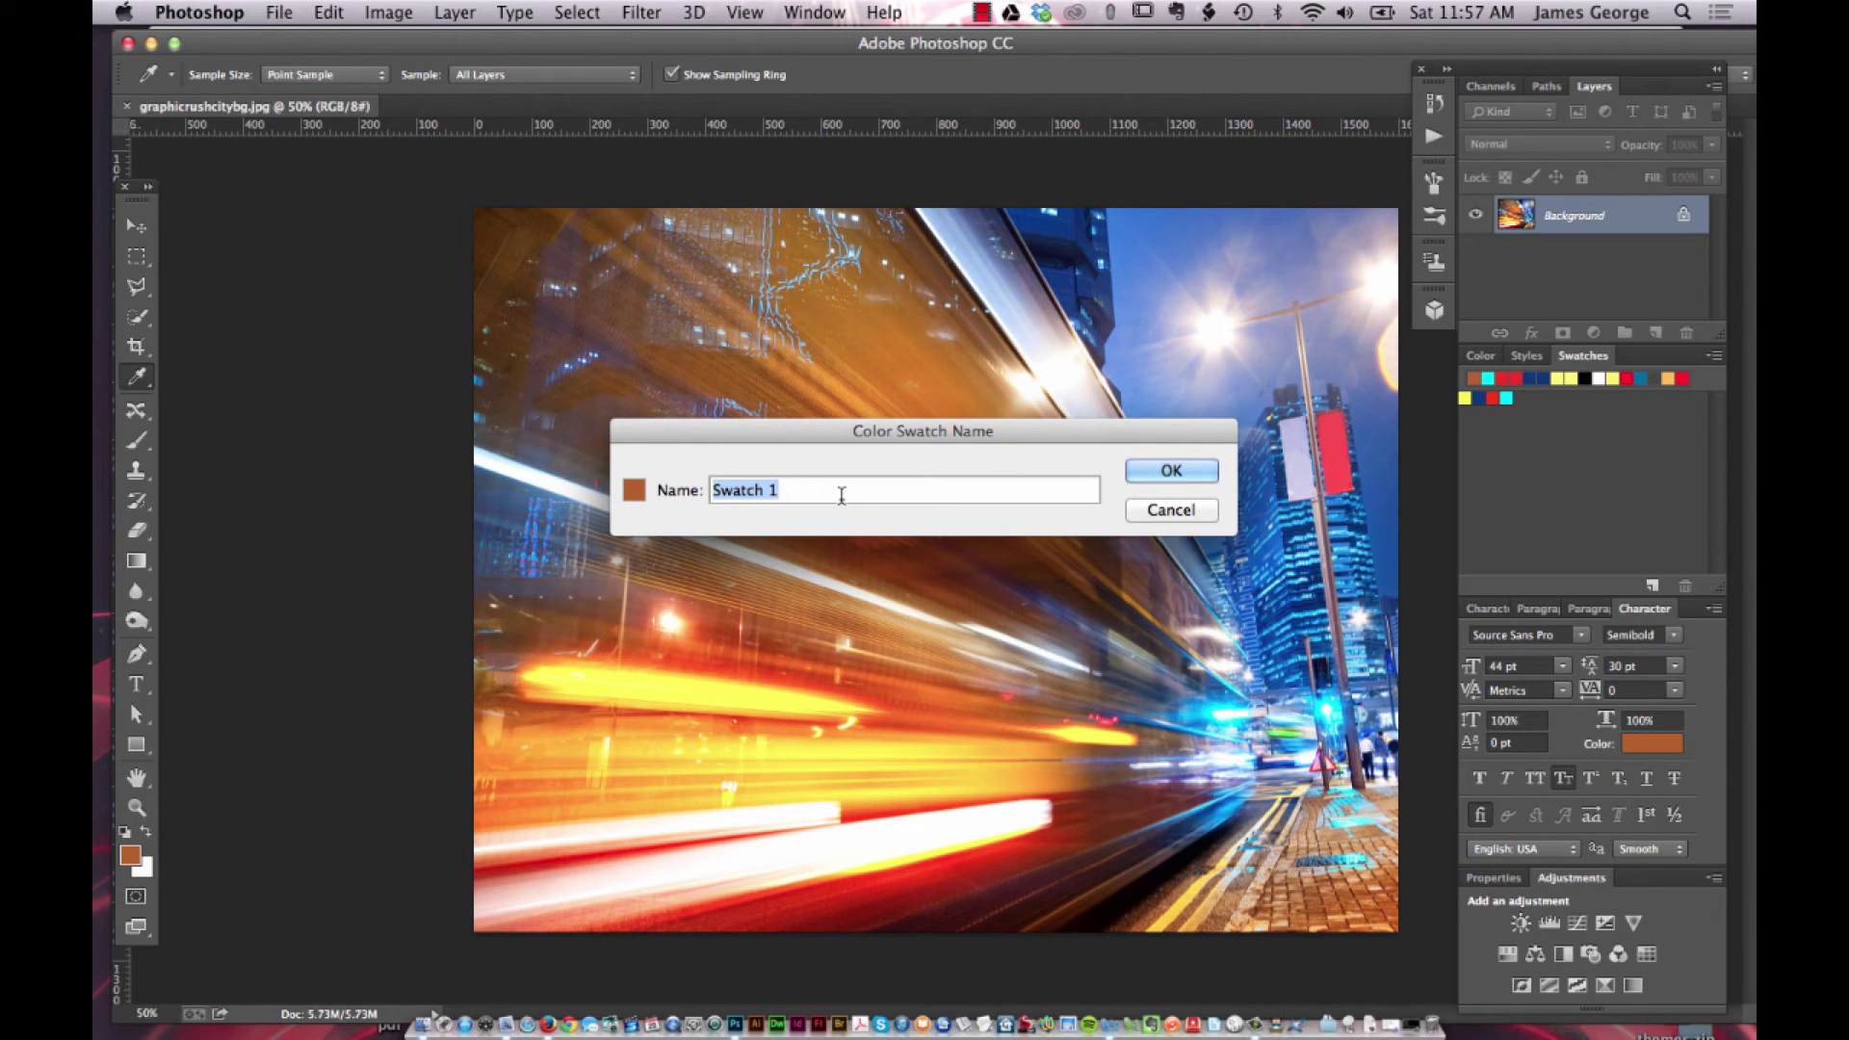
pyautogui.write('Copper')
pyautogui.click(1183, 468)
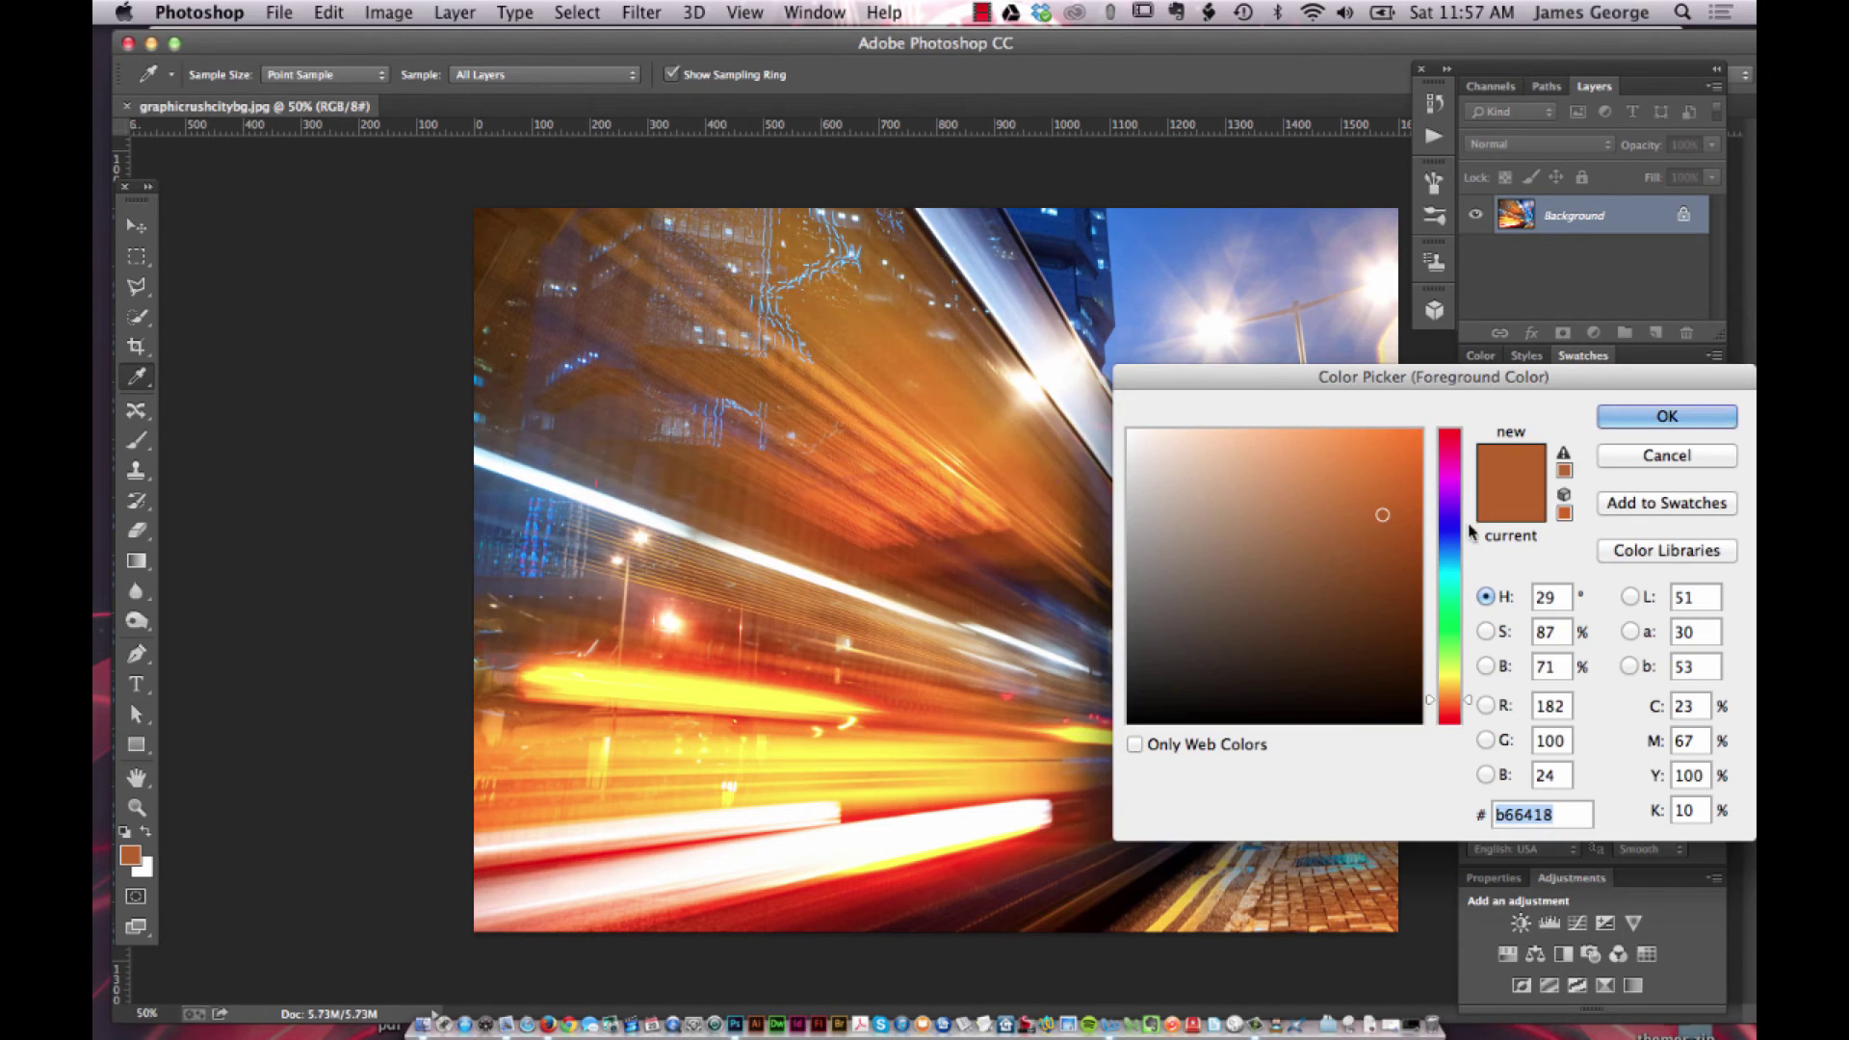
pyautogui.click(1680, 417)
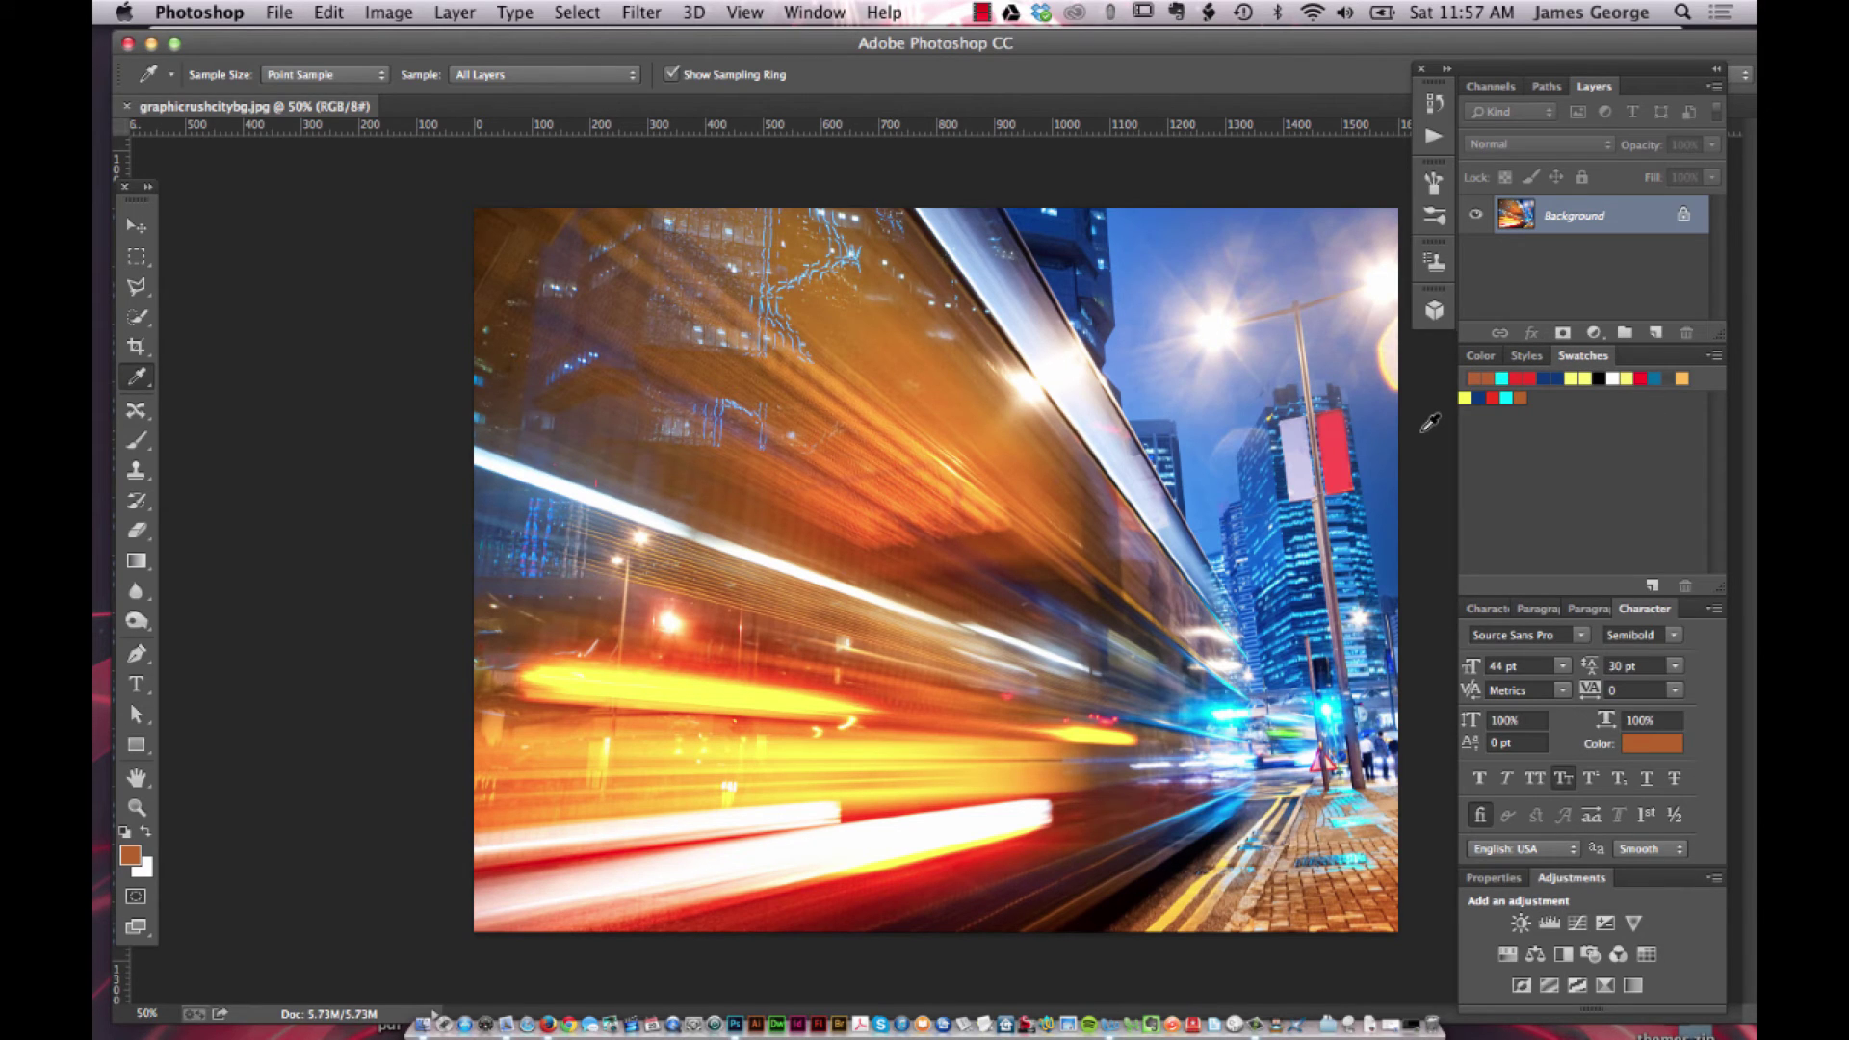
# Save the five custom swatches to the Color Swatches folder as 'Night Colors.aco'.
pyautogui.click(1715, 356)
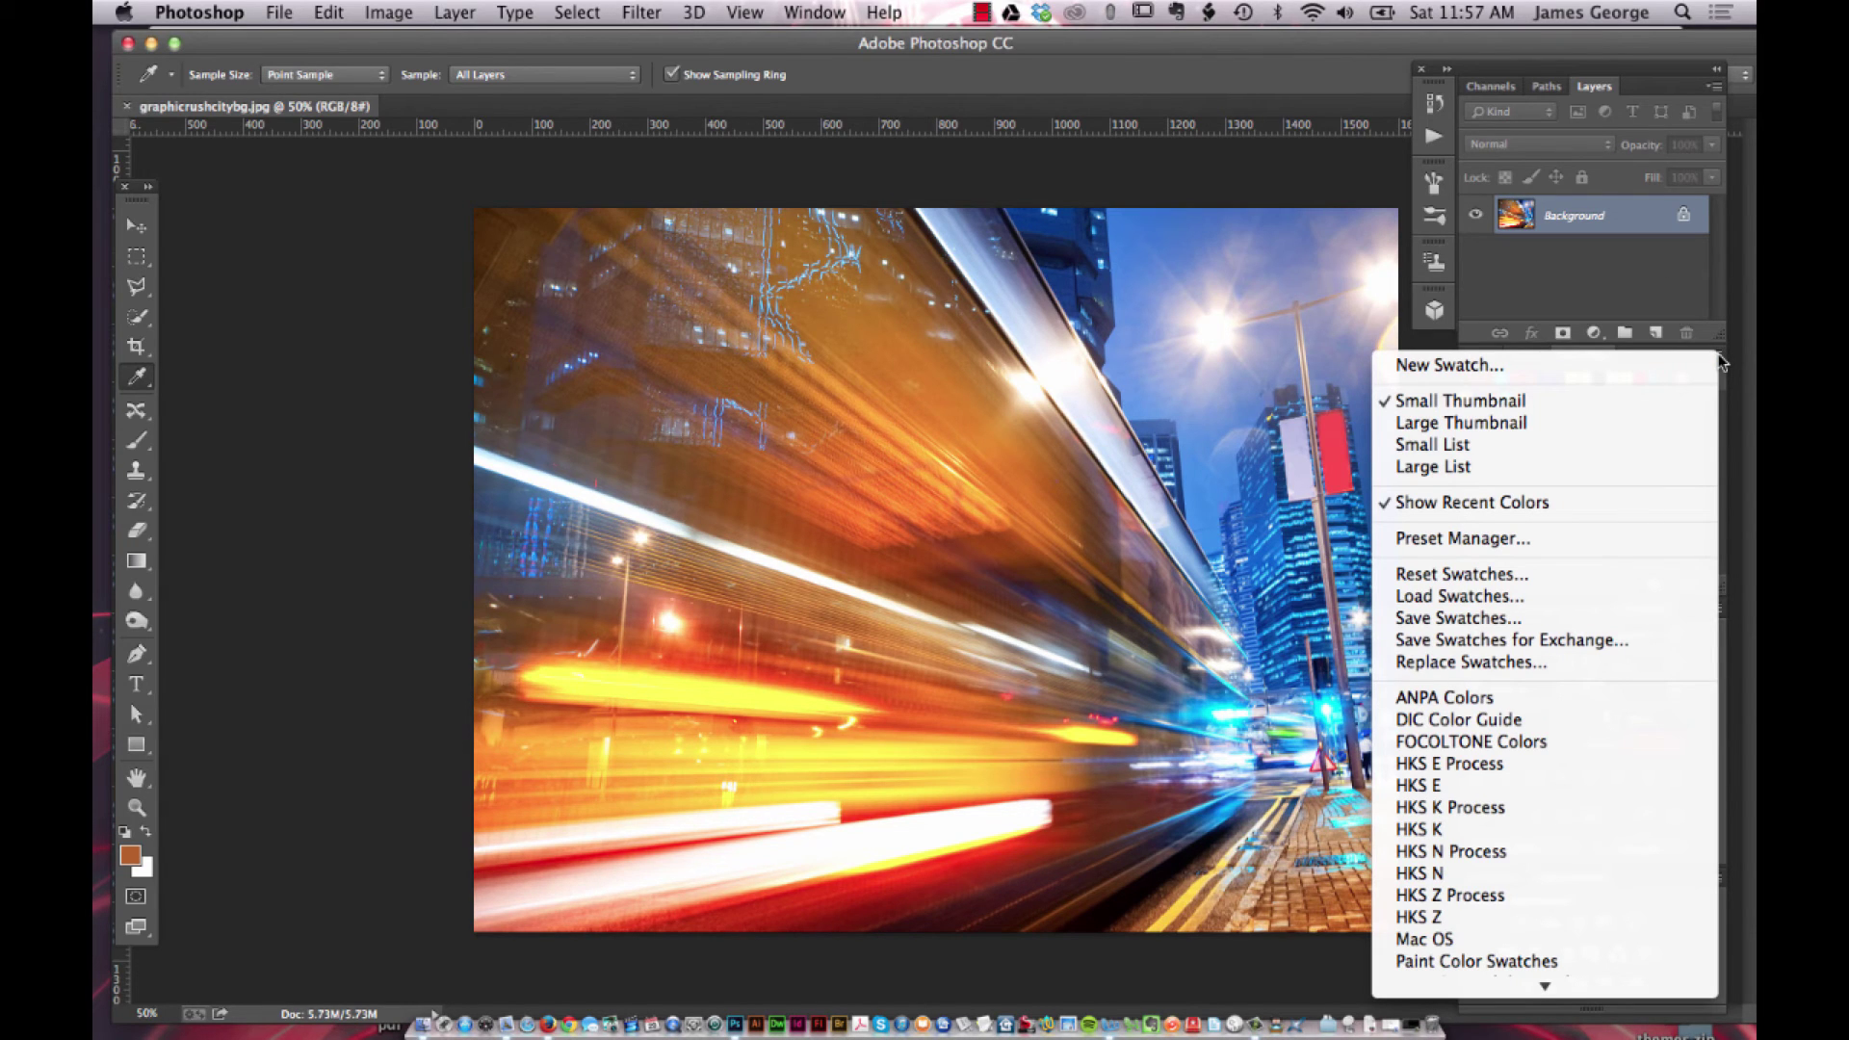
pyautogui.click(1451, 618)
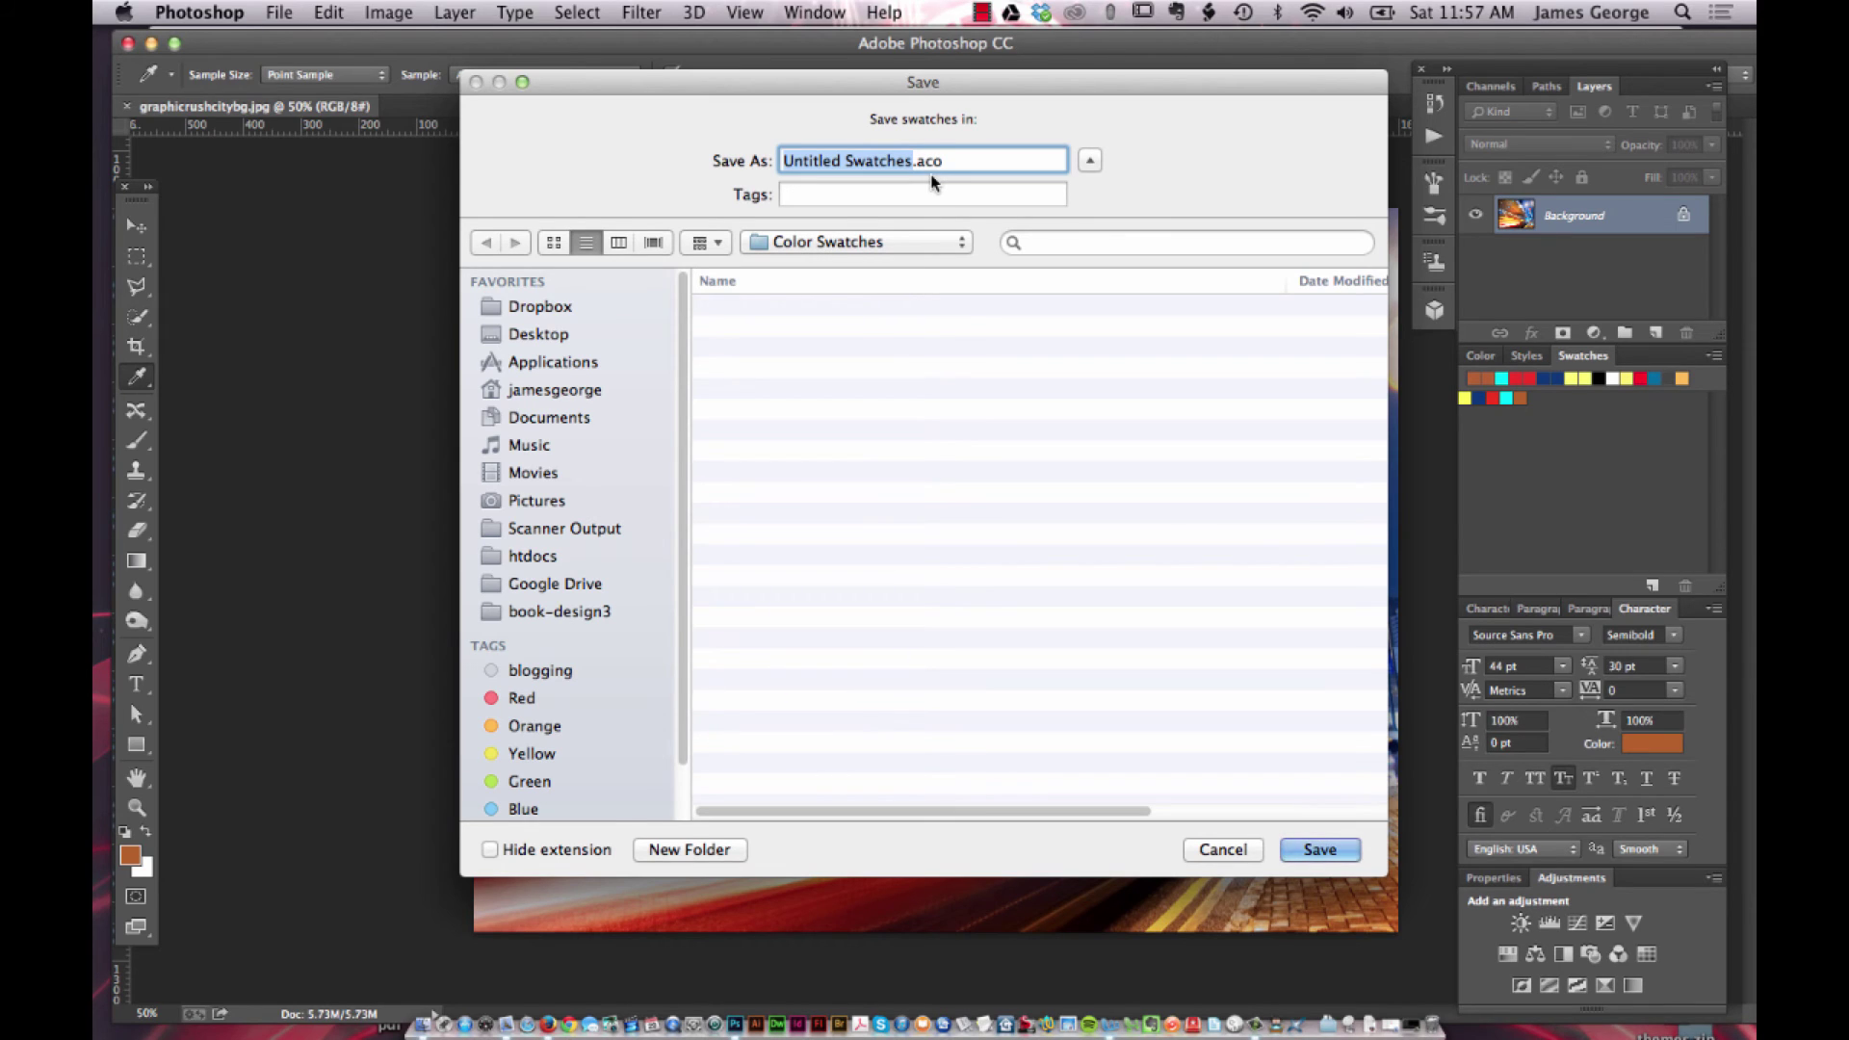
pyautogui.write('Nig')
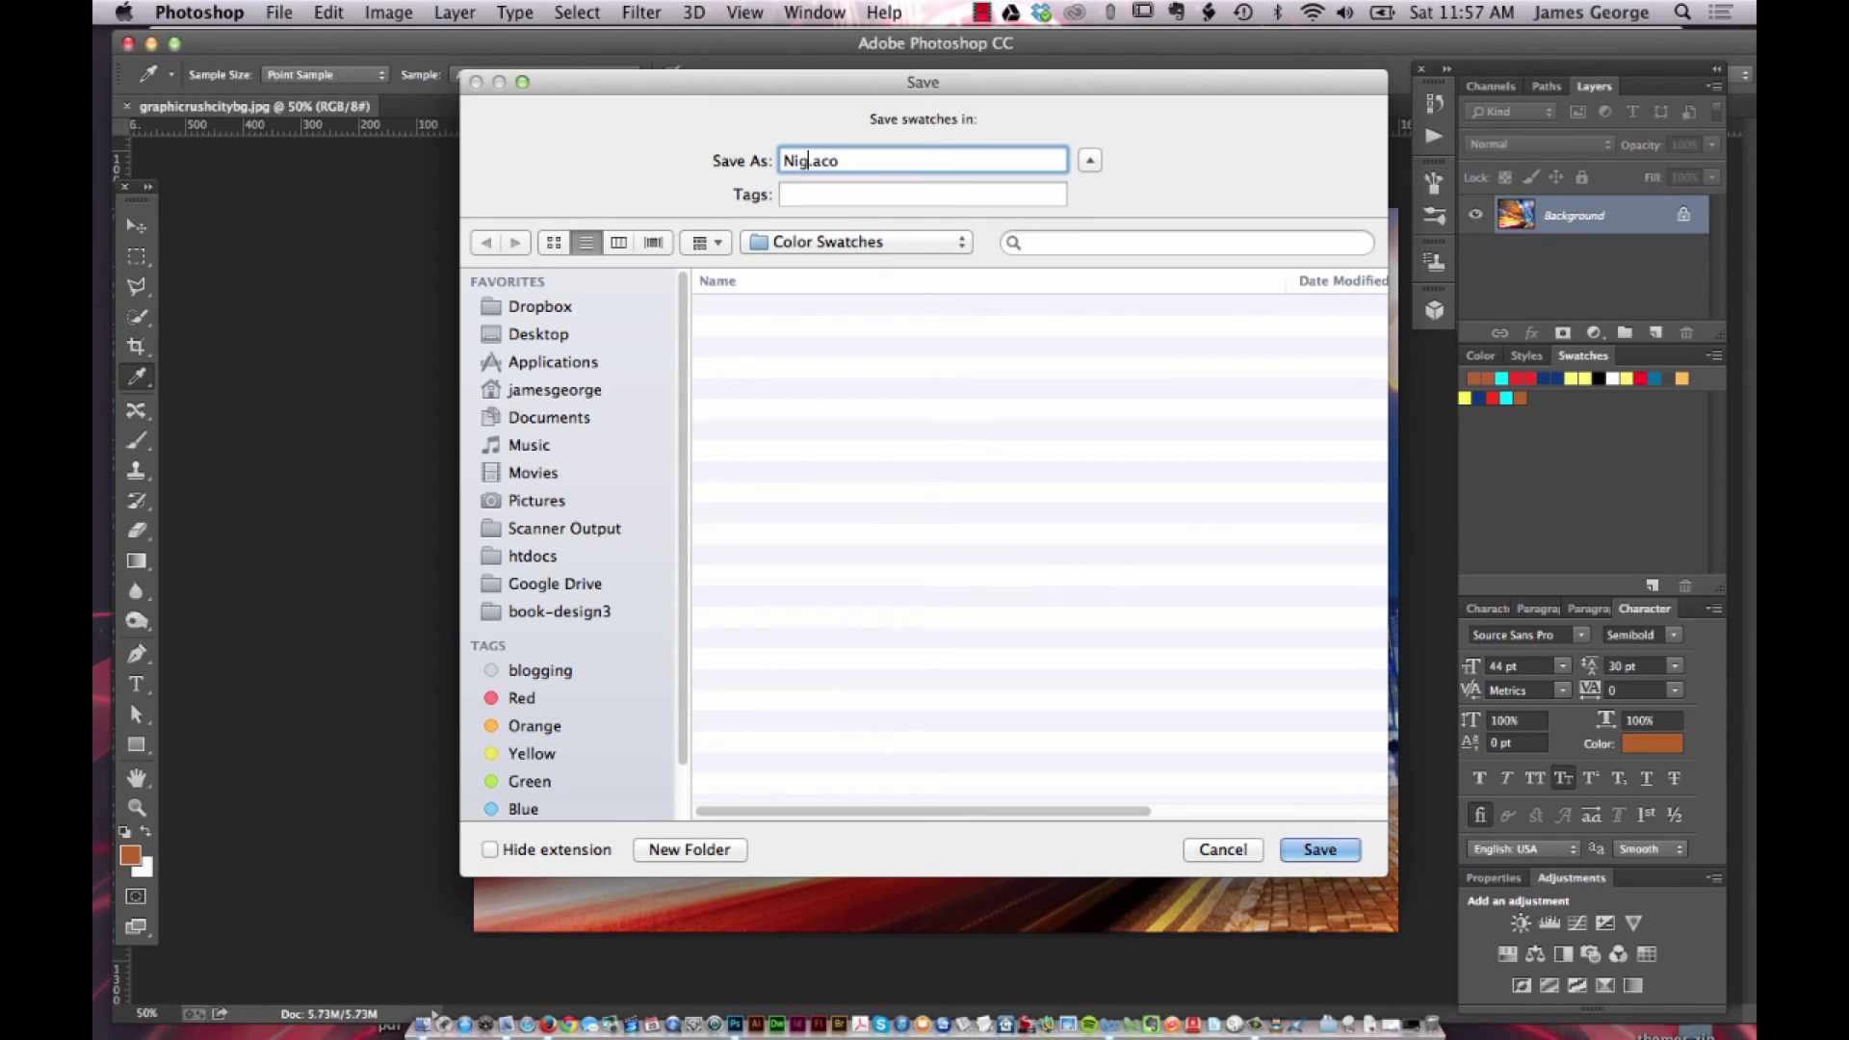
pyautogui.write('ht COlors')
pyautogui.press('Left')
pyautogui.press('Left')
pyautogui.press('Left')
pyautogui.press('BackSpace')
pyautogui.press('BackSpace')
pyautogui.write('ol')
pyautogui.click(1310, 850)
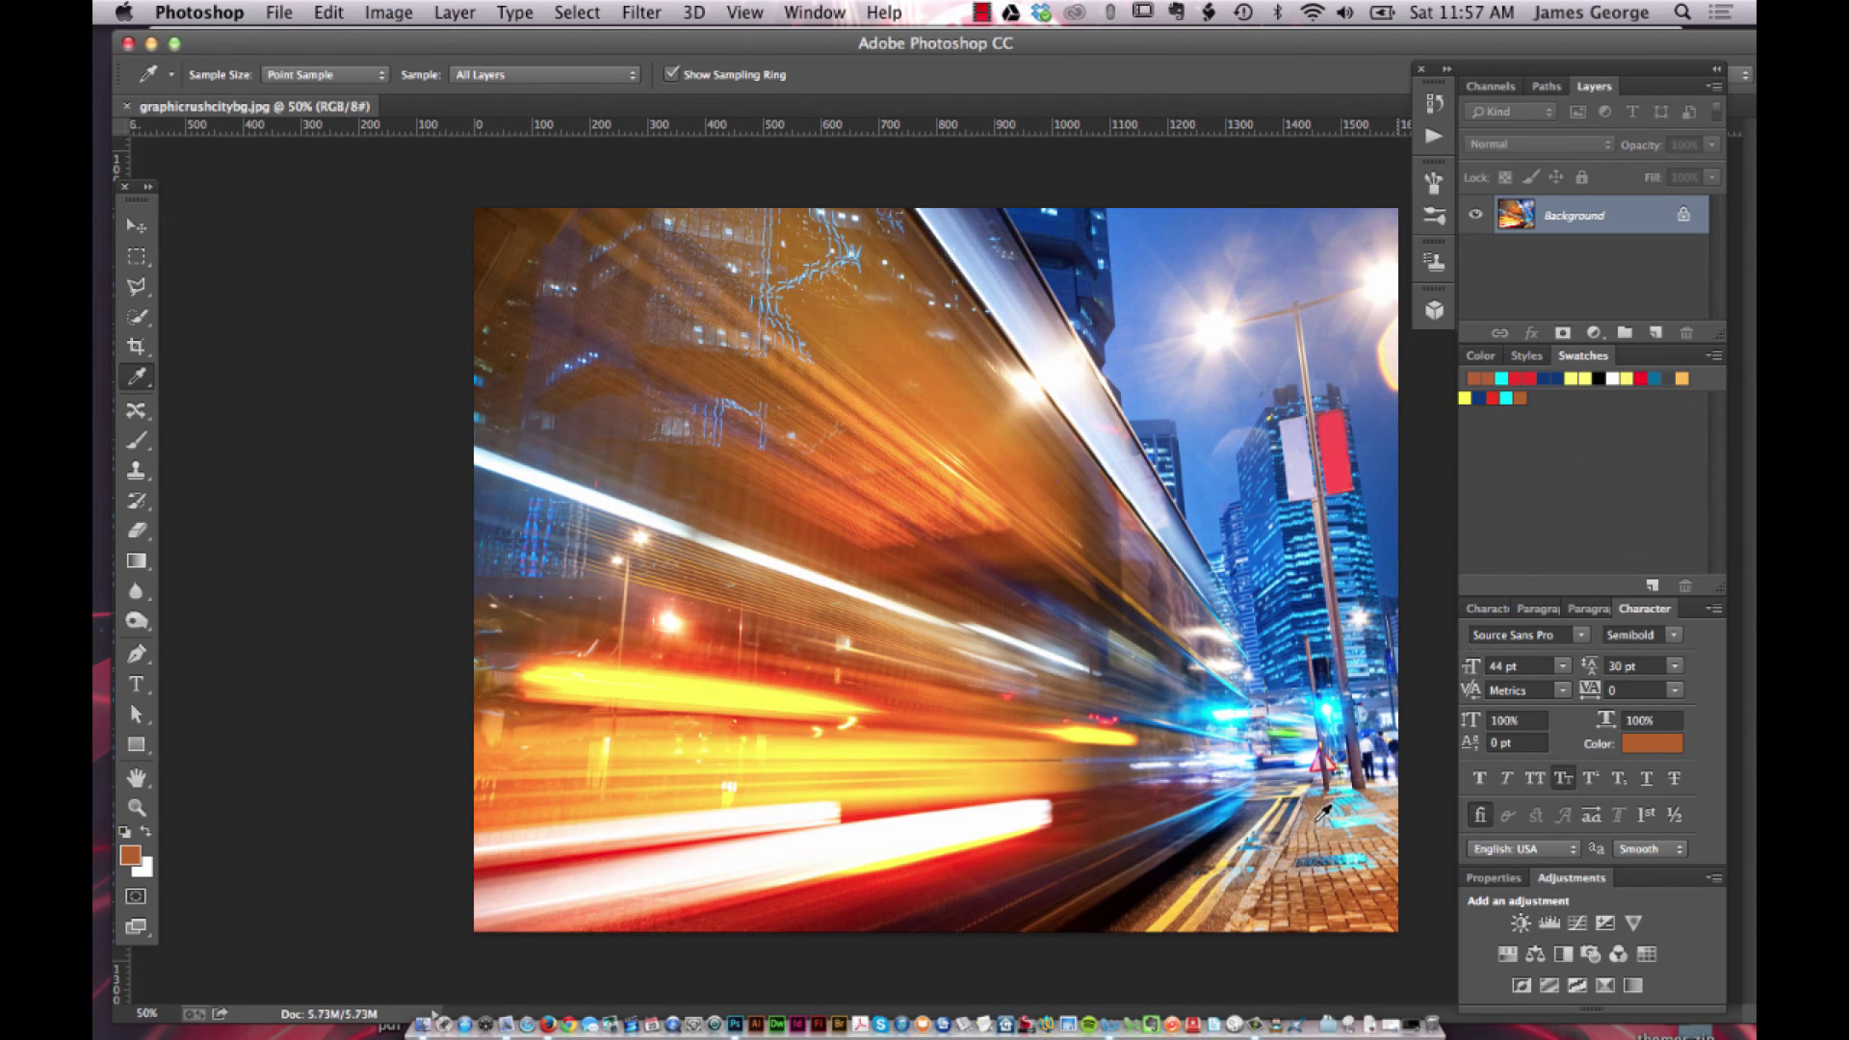
# Reset the Swatches panel to the default colour set, replacing the custom swatches.
pyautogui.click(1714, 356)
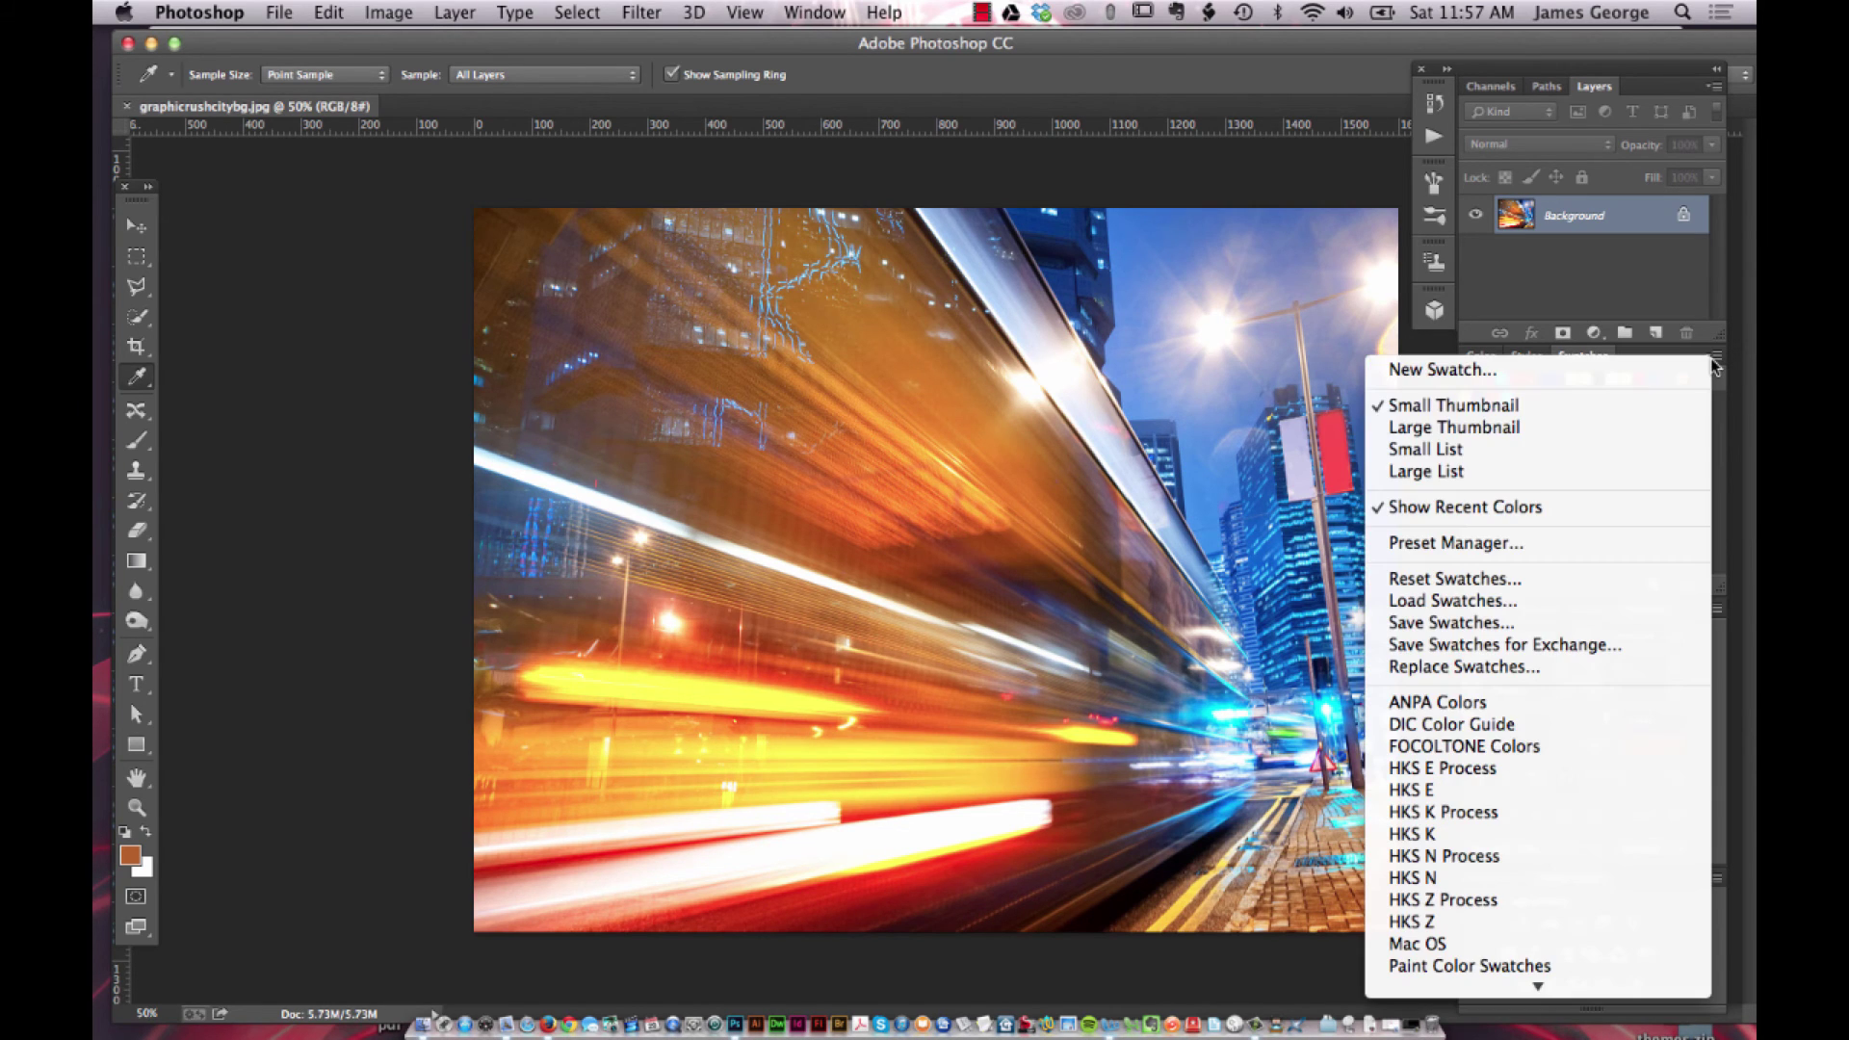
pyautogui.click(1477, 579)
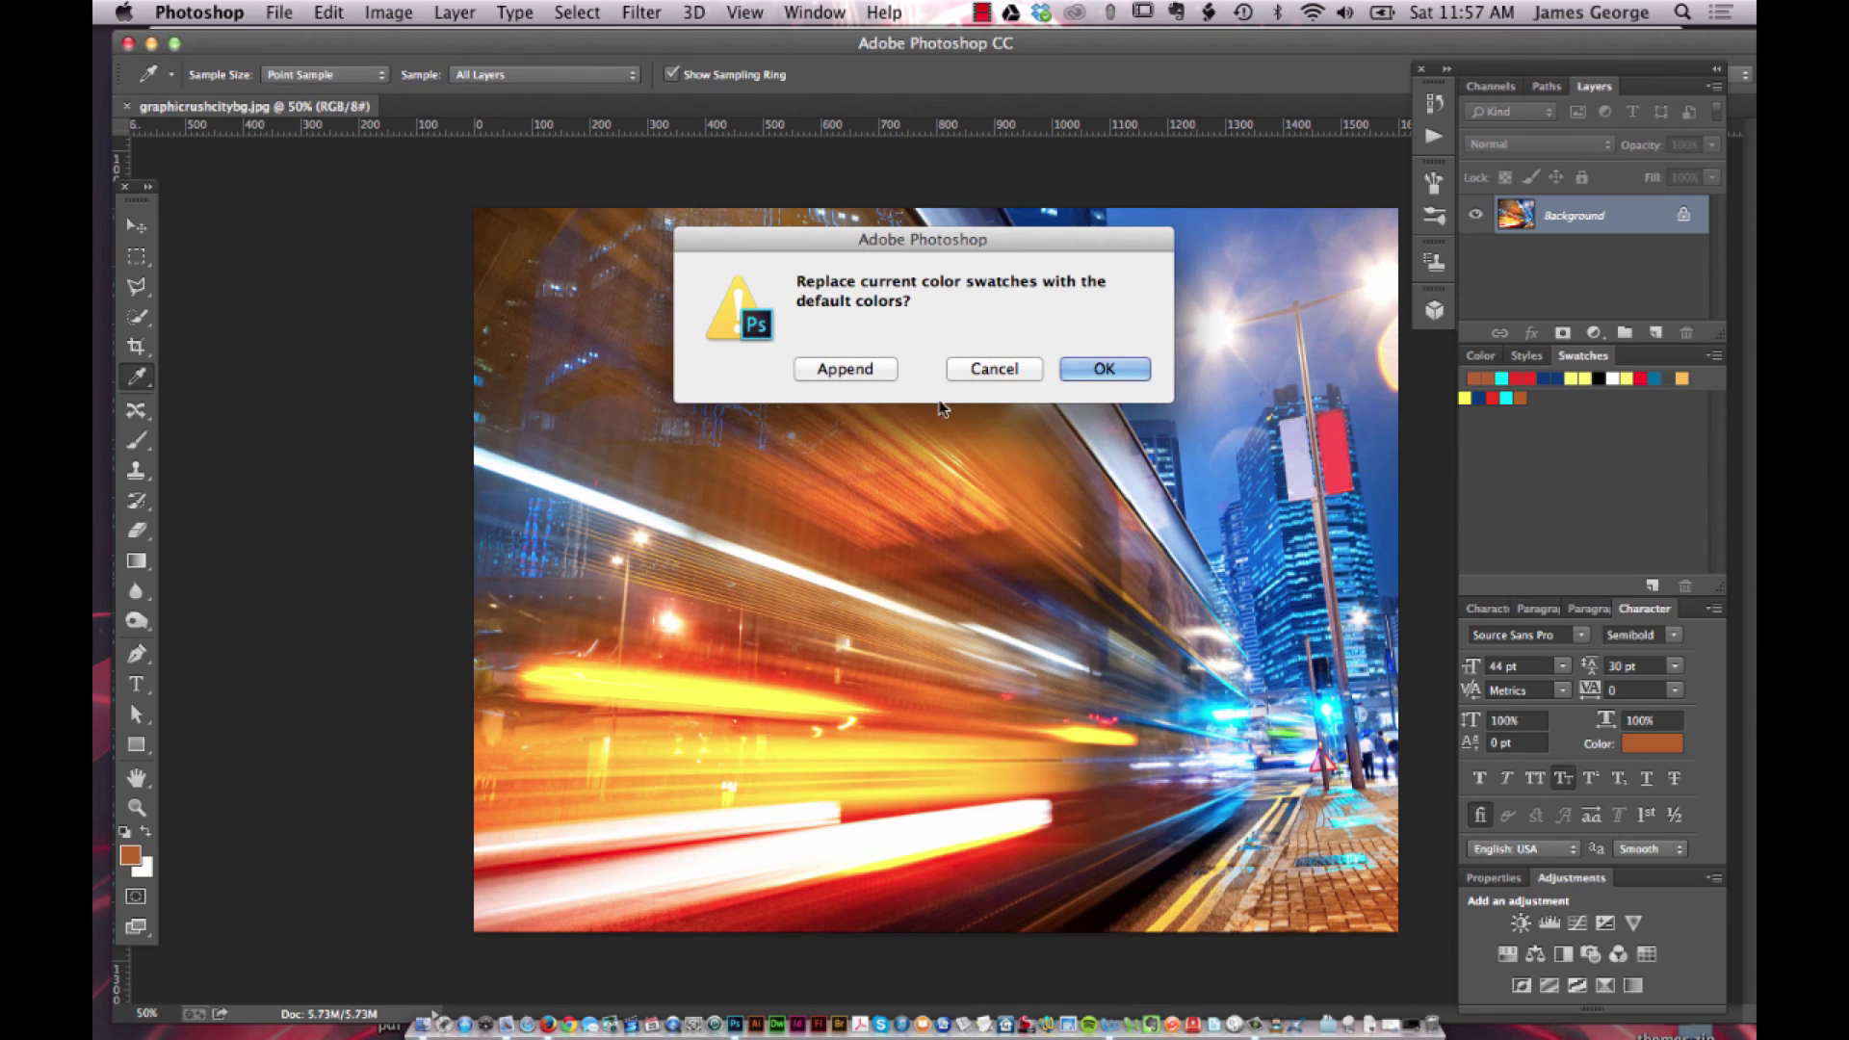
pyautogui.click(1104, 369)
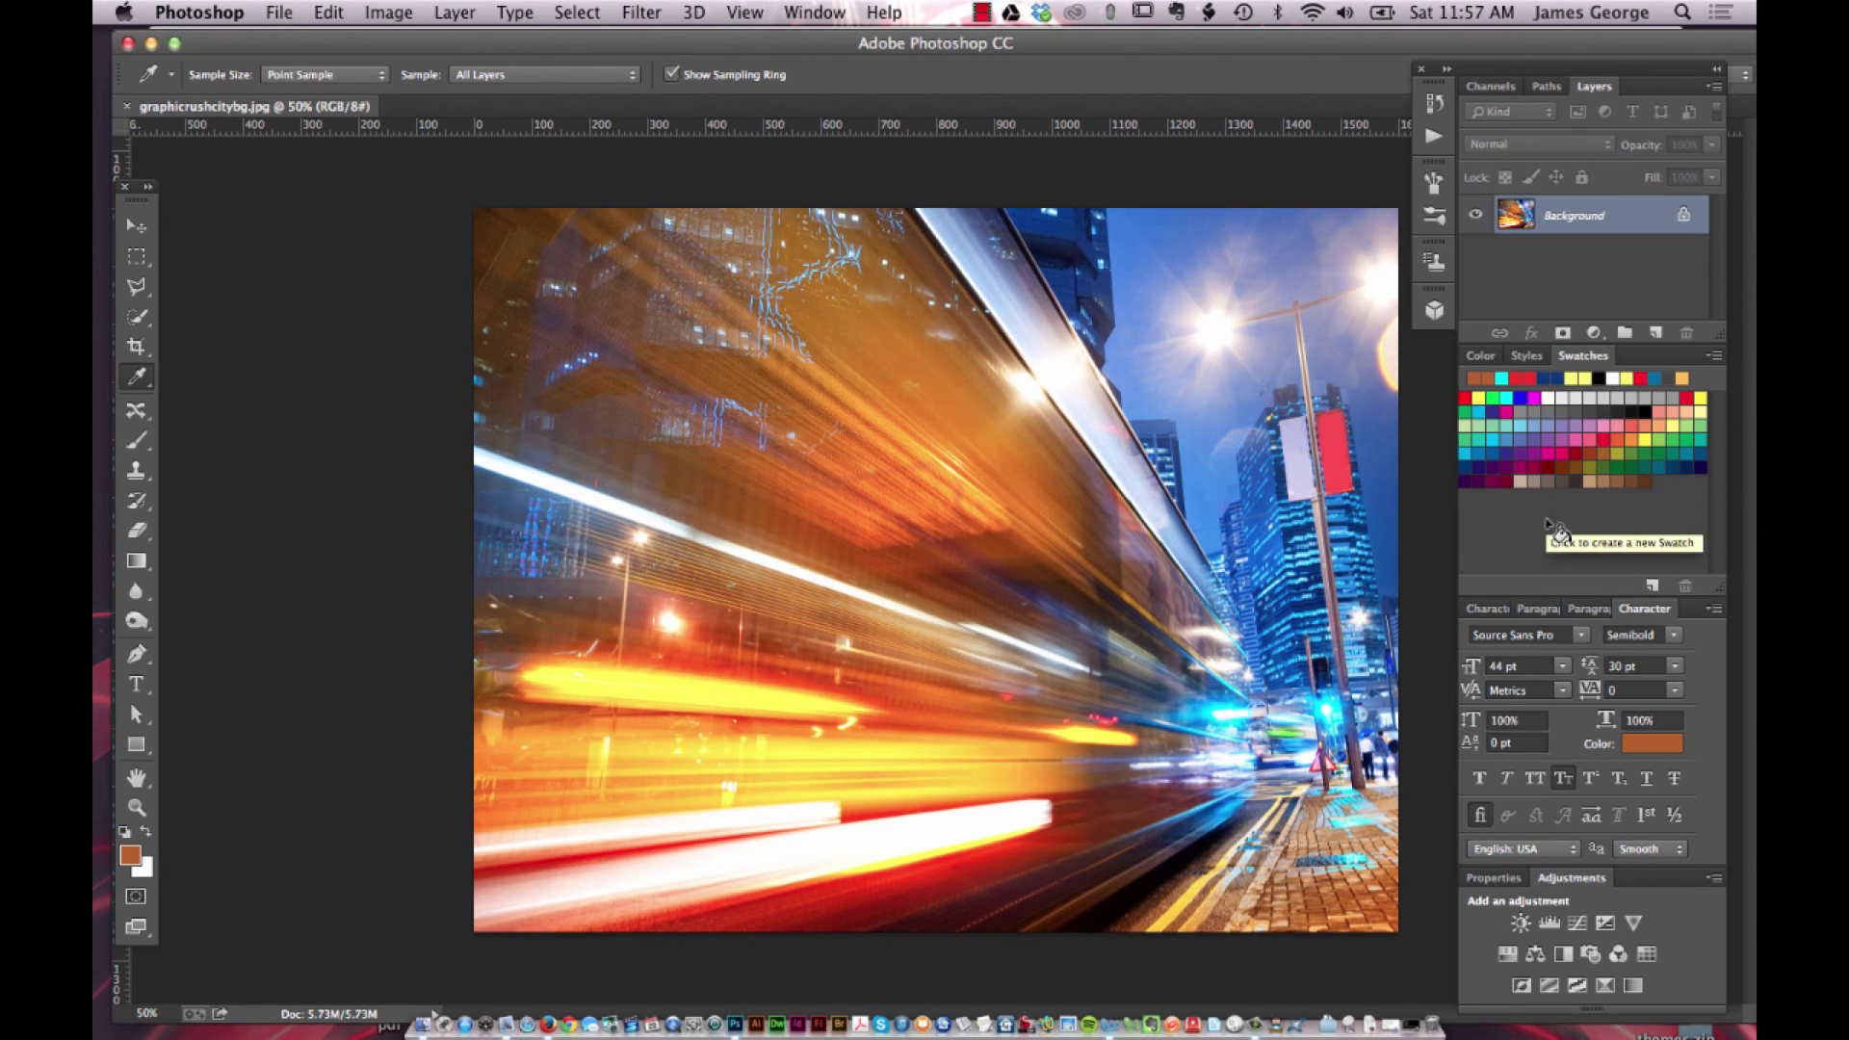
pyautogui.click(1714, 355)
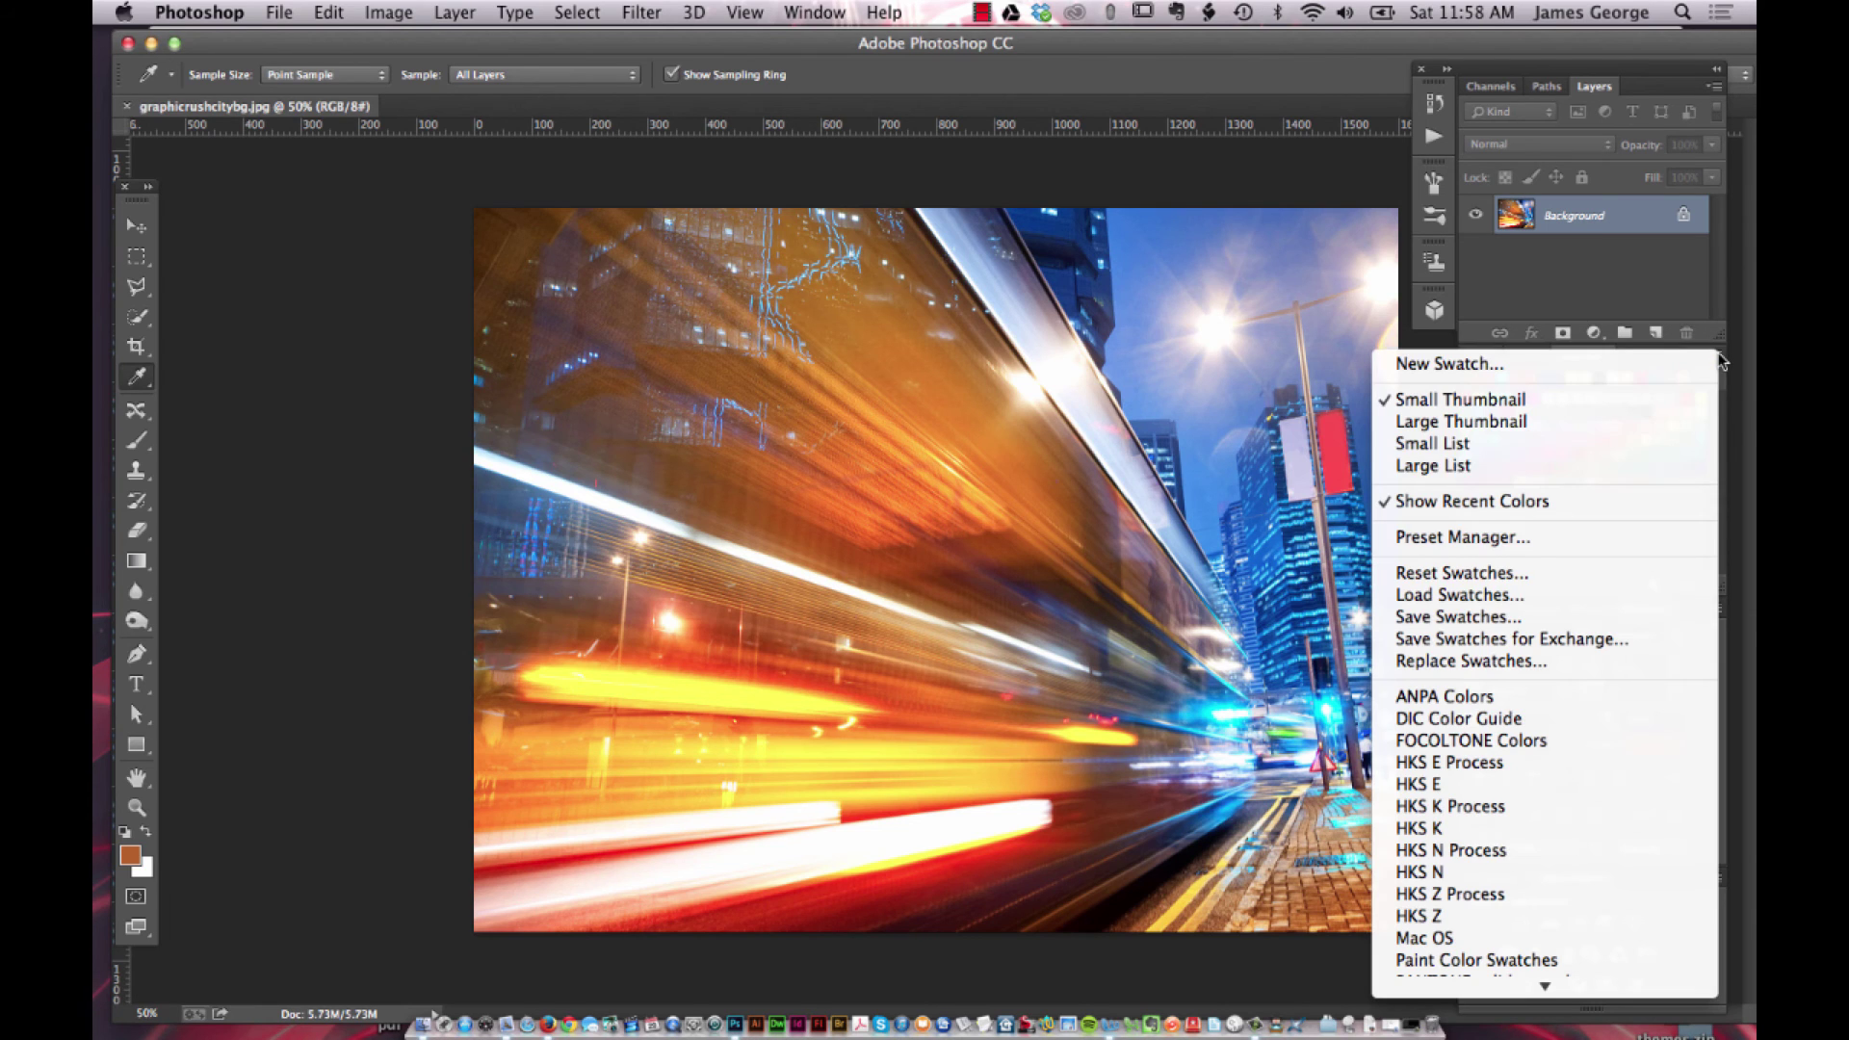
pyautogui.click(1470, 576)
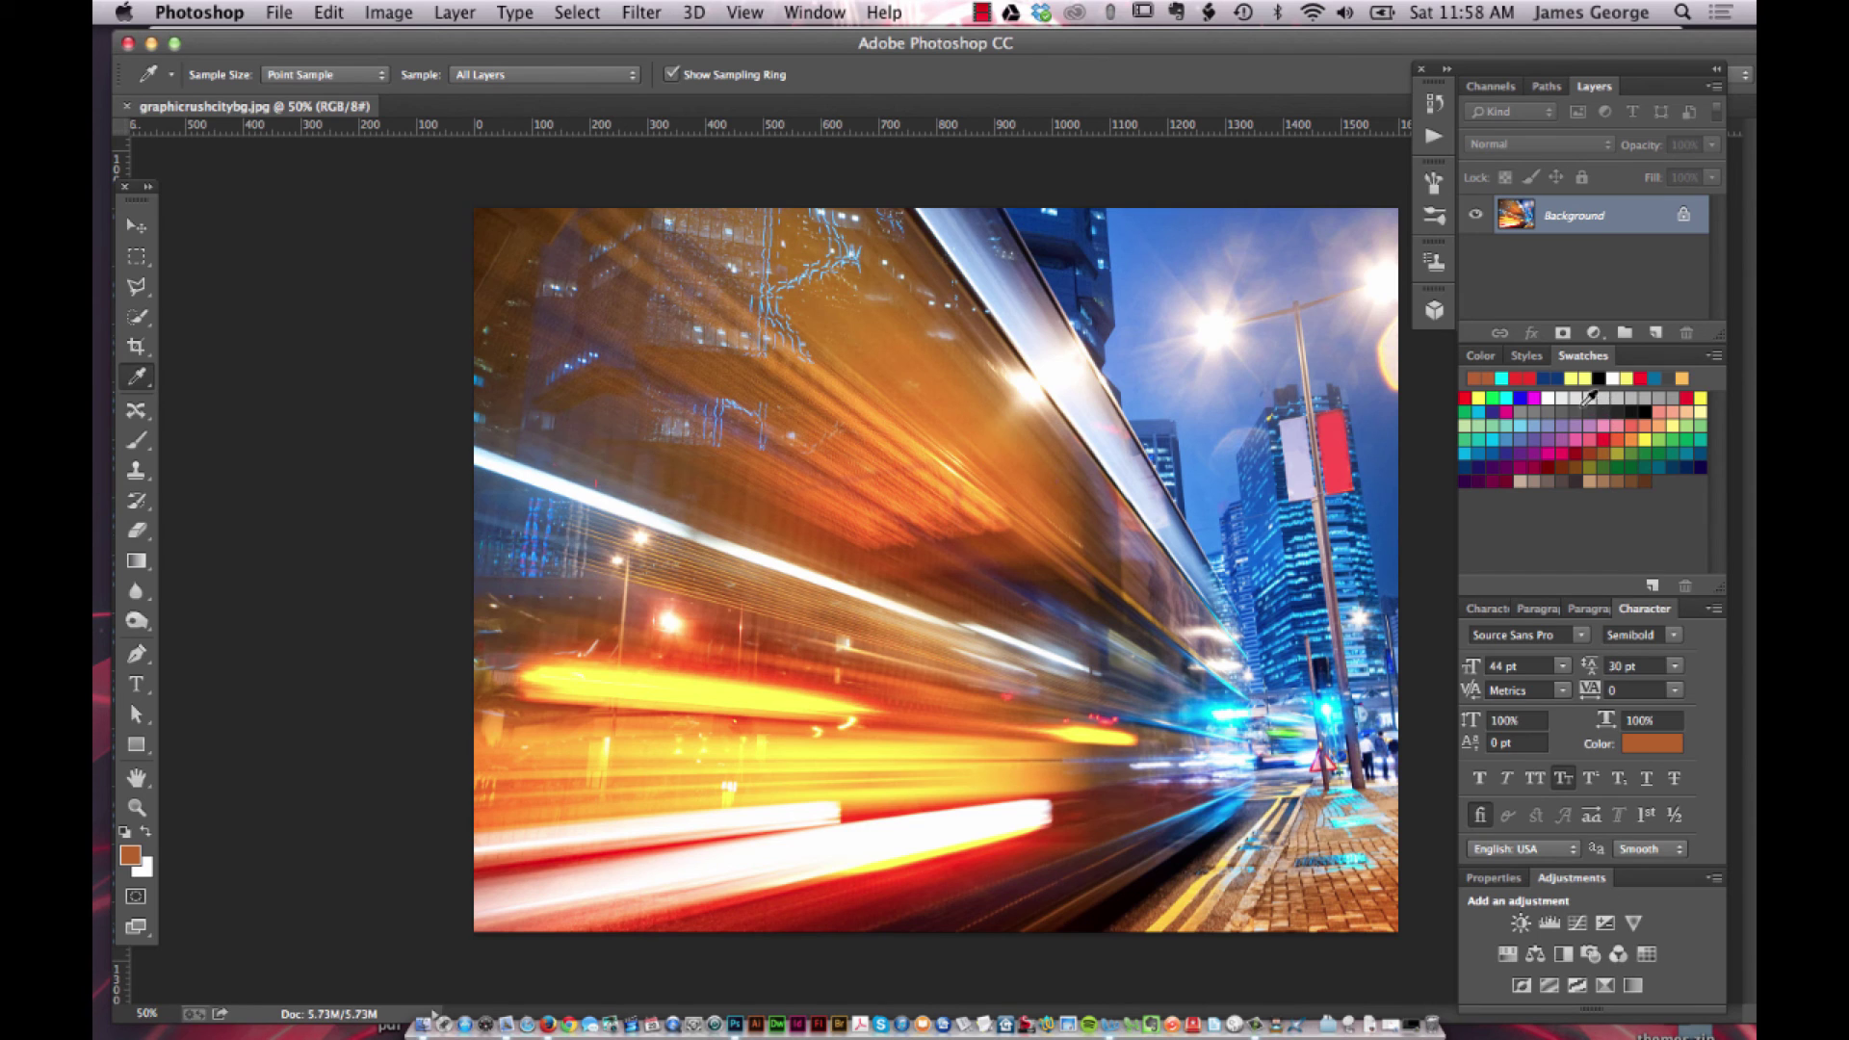
# Load 'Night Colors.aco' from the Color Swatches folder, appending it after the defaults.
pyautogui.click(1715, 358)
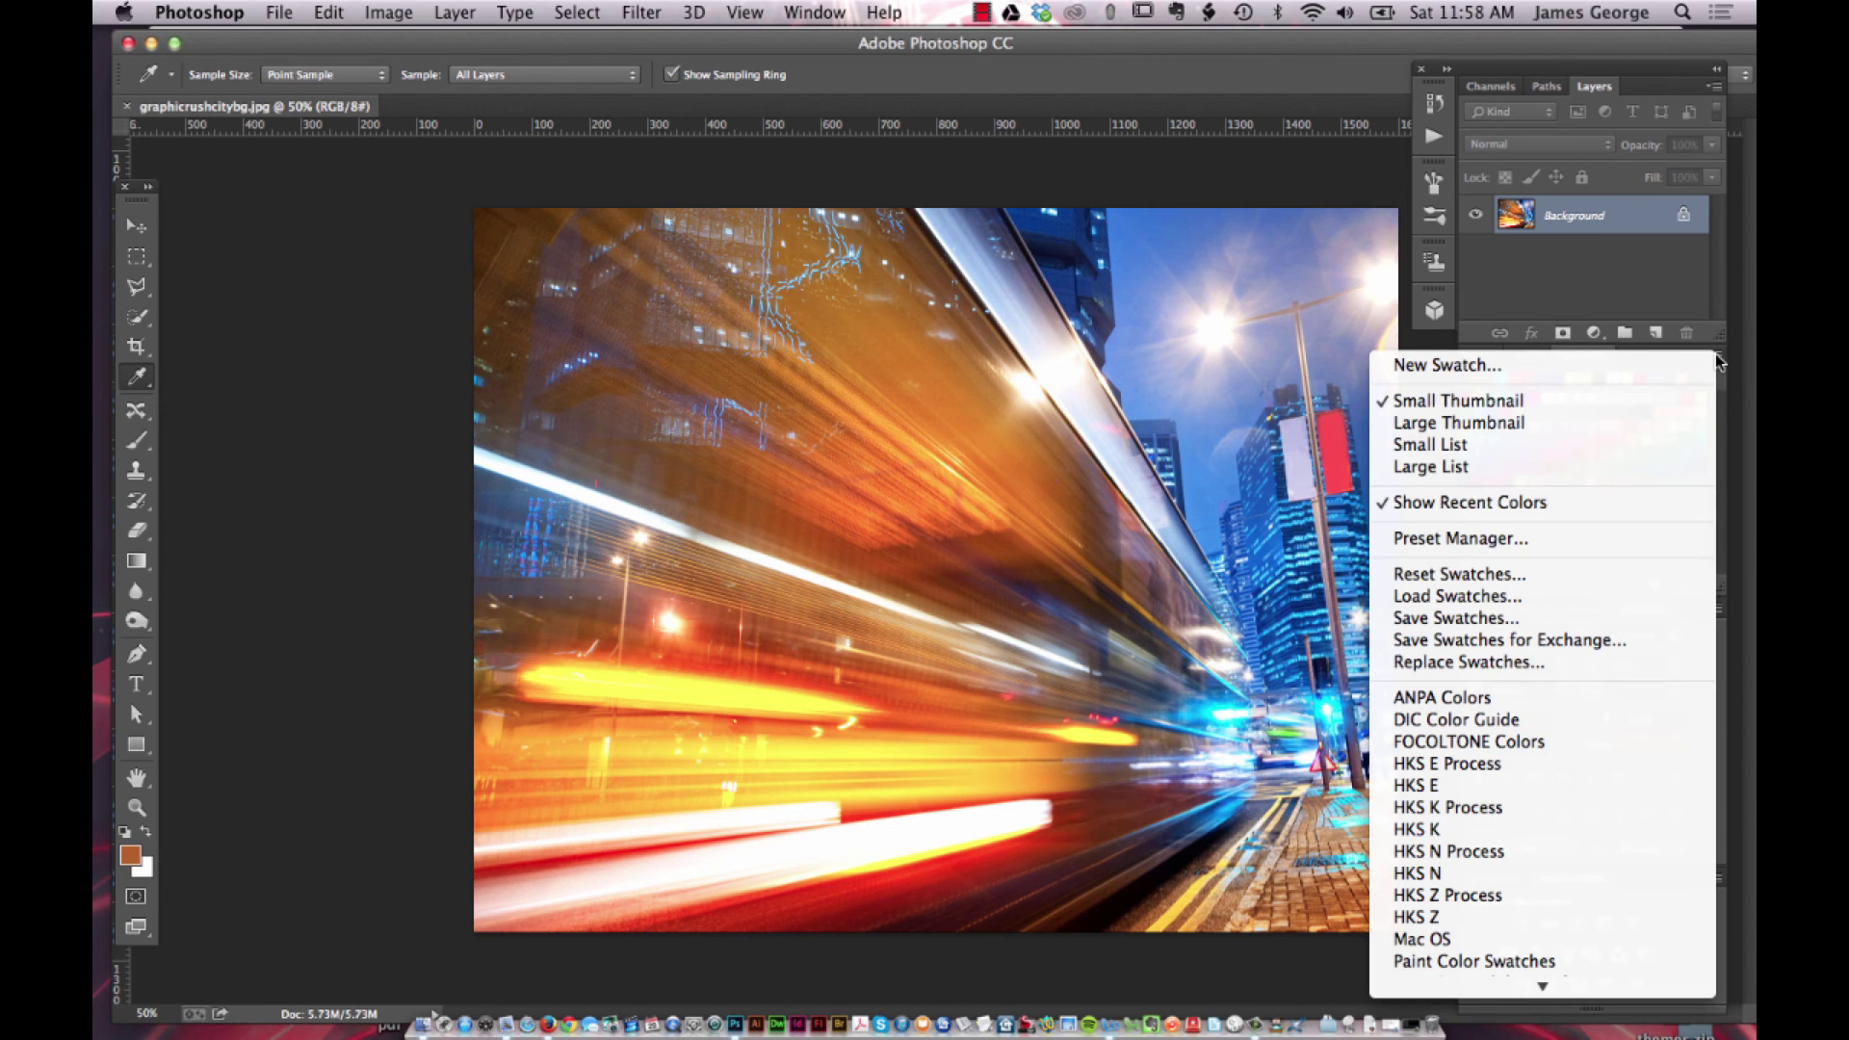
pyautogui.click(1429, 594)
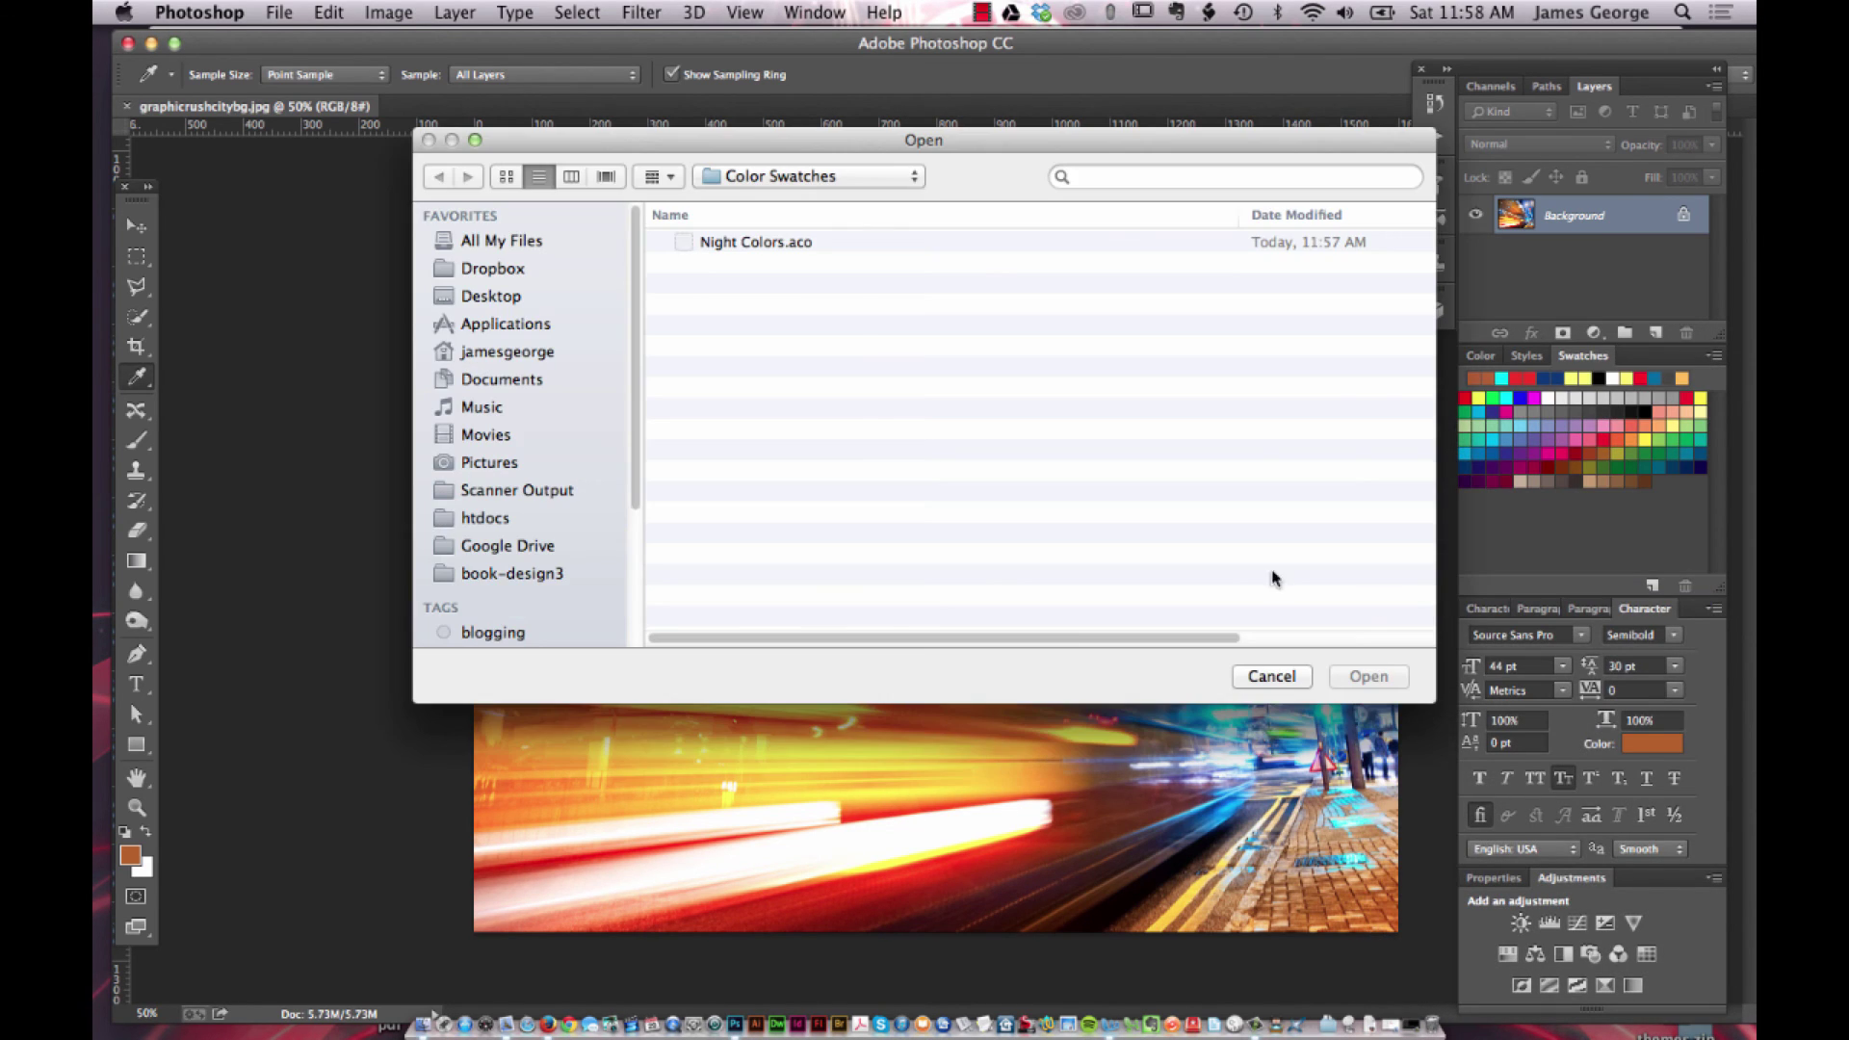
pyautogui.click(780, 247)
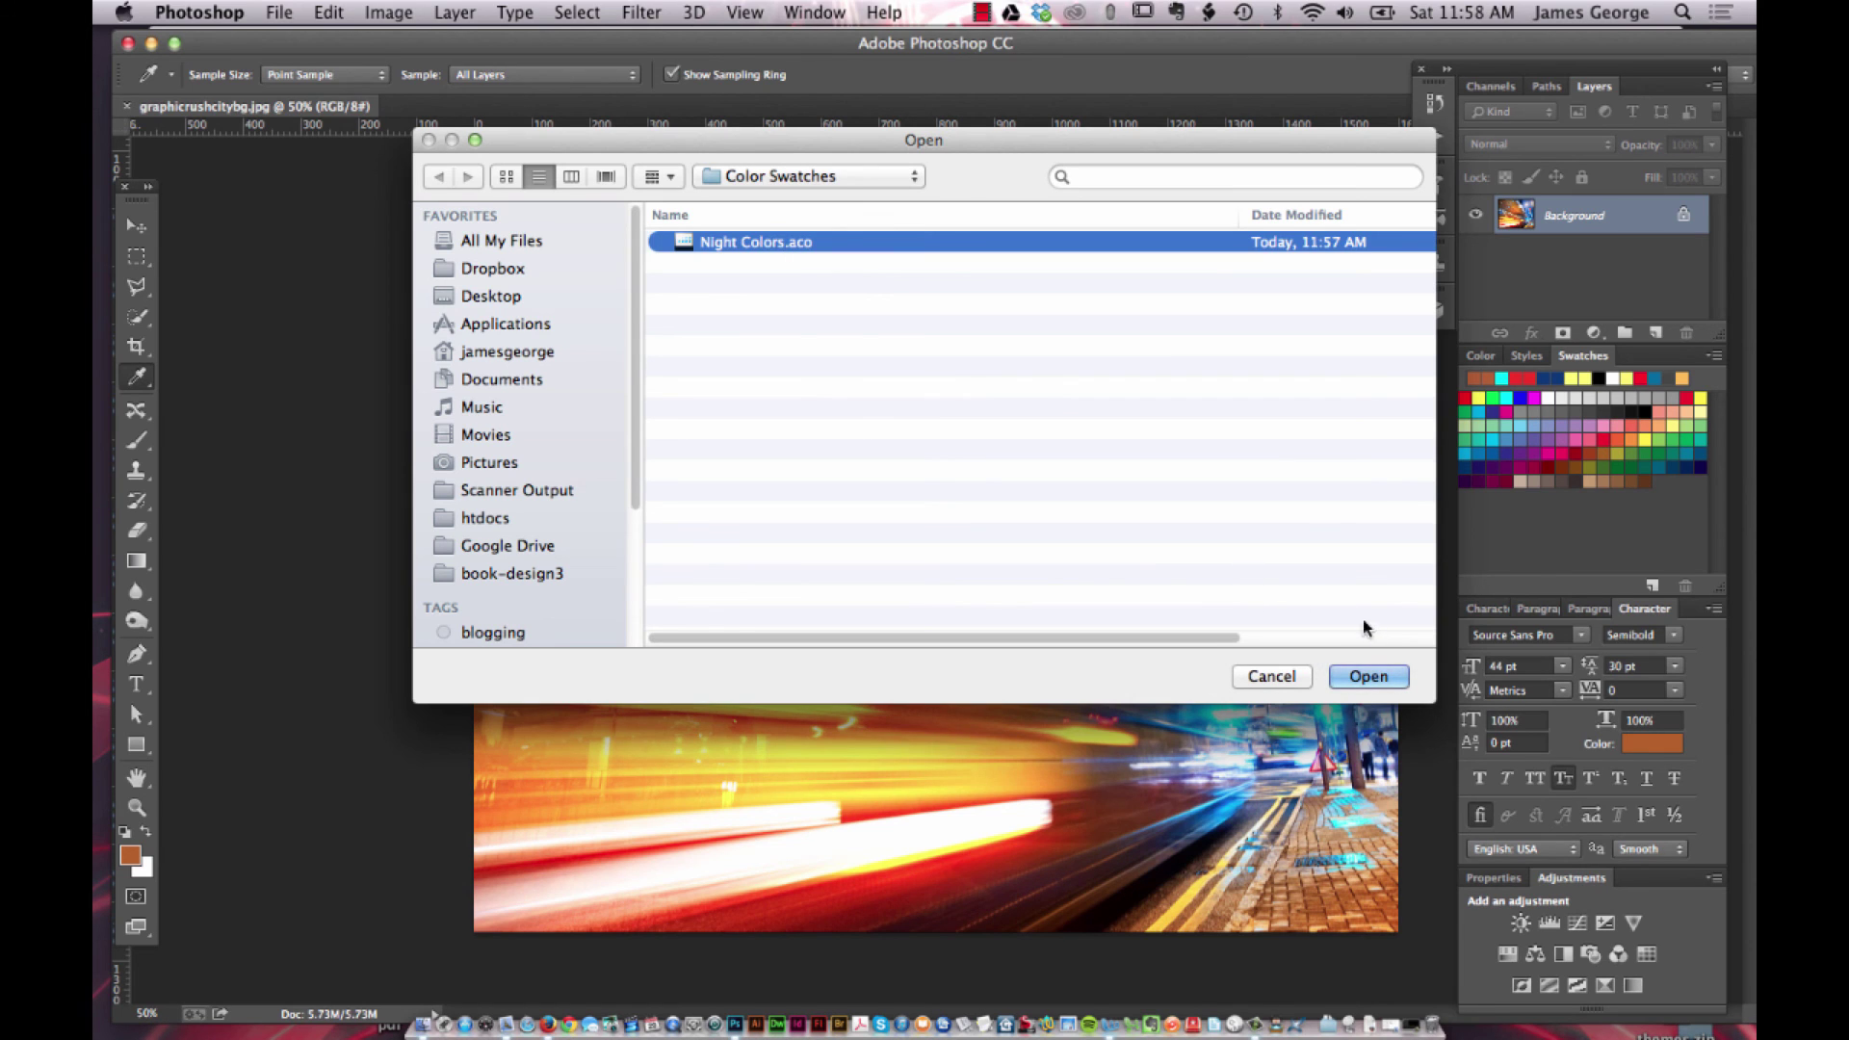
pyautogui.click(1372, 676)
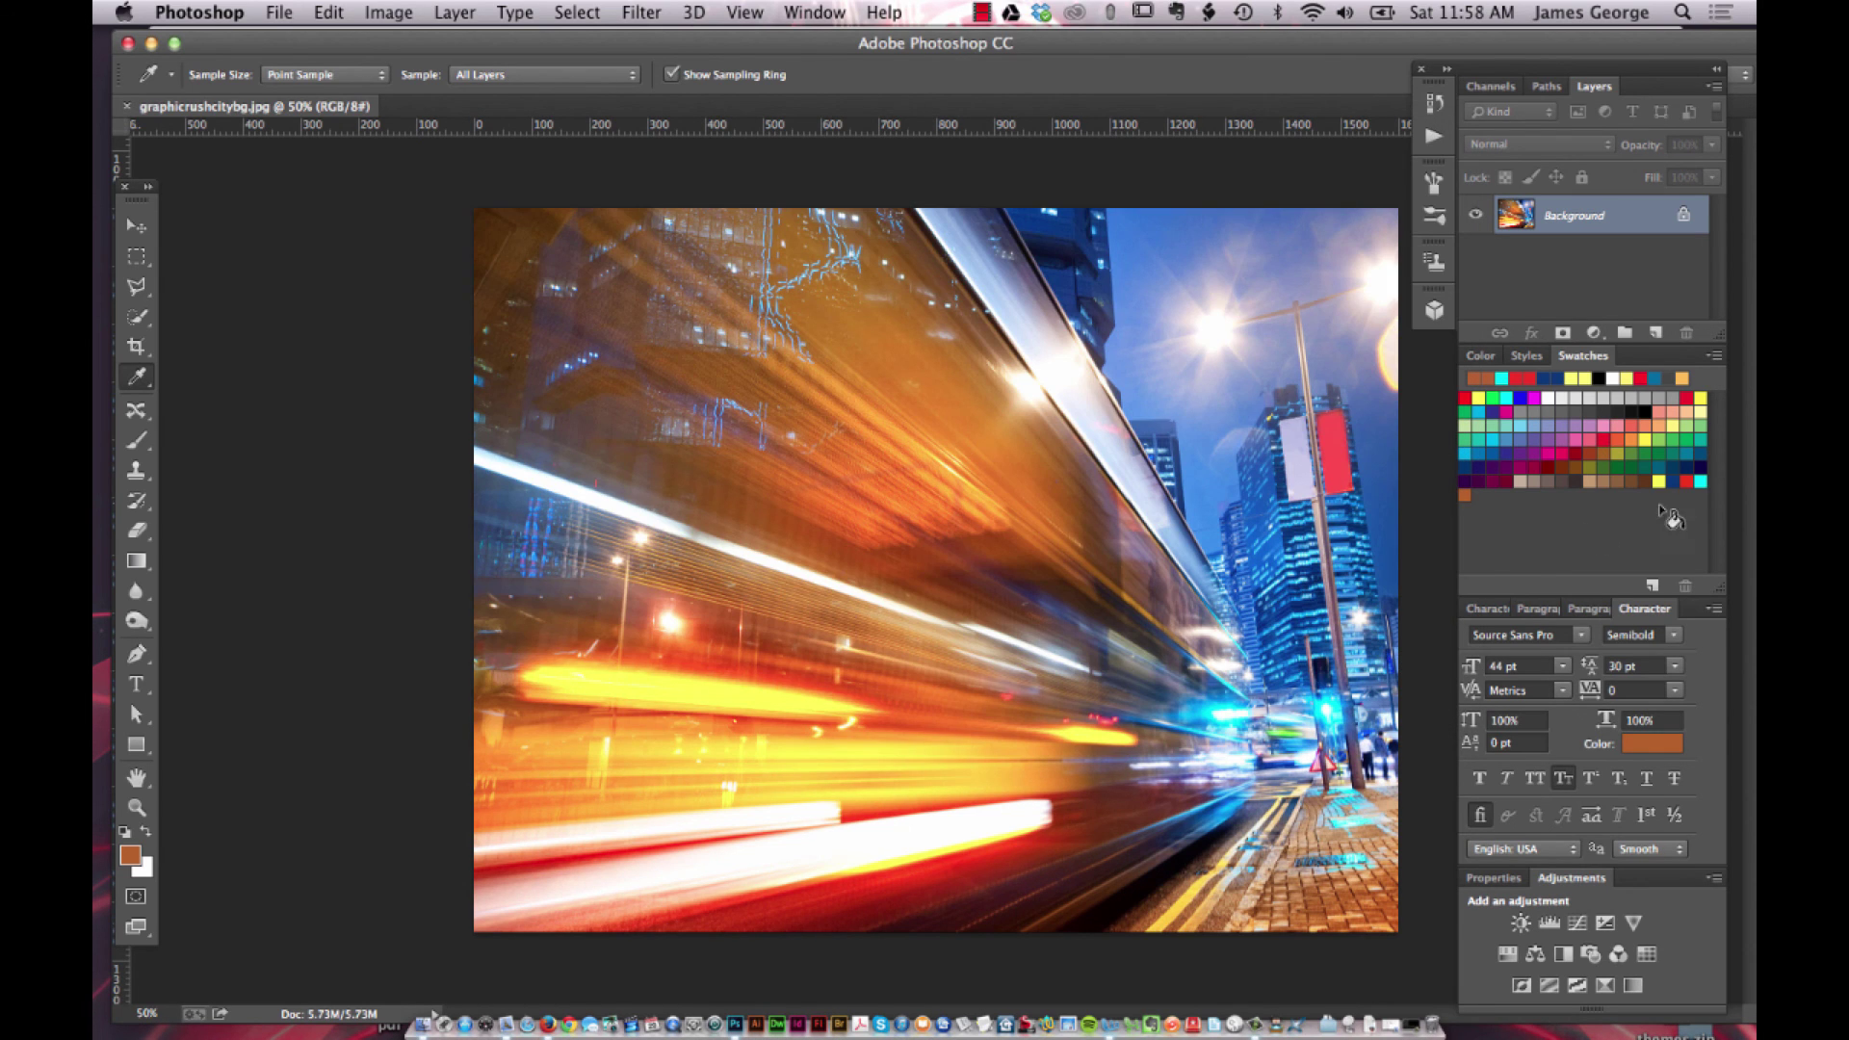